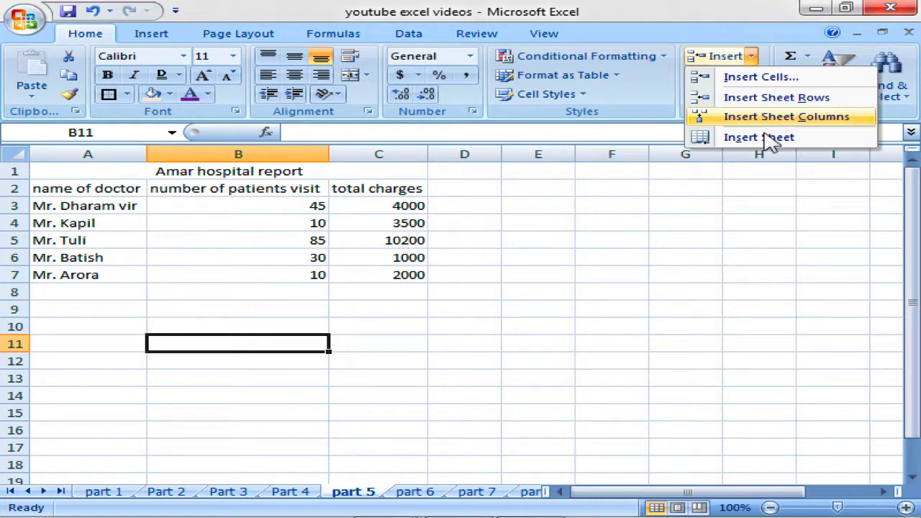
# Browse the Insert, Delete and Format options while picking various doctor-name cells.
pyautogui.click(685, 161)
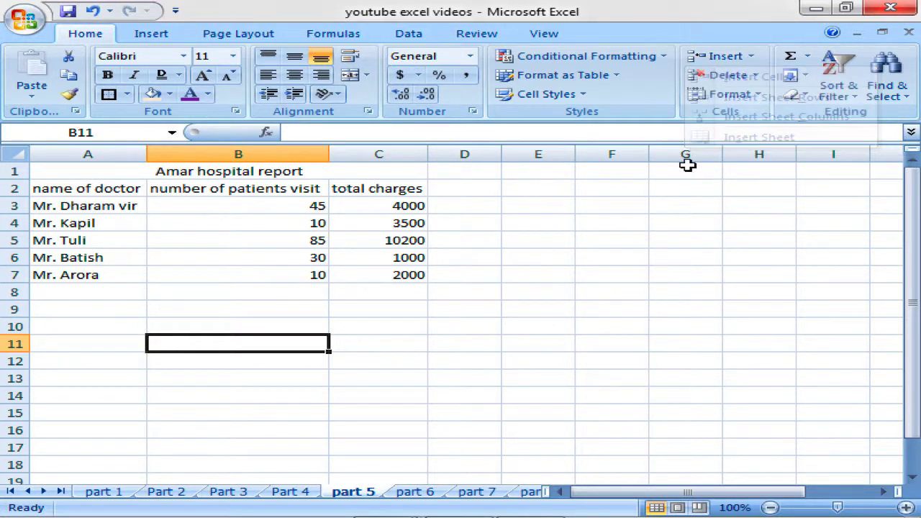
pyautogui.click(756, 76)
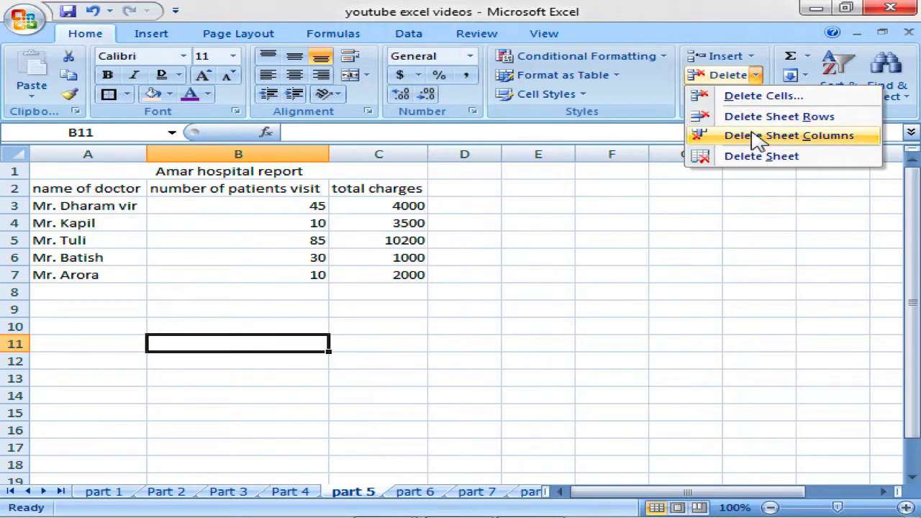
pyautogui.click(758, 77)
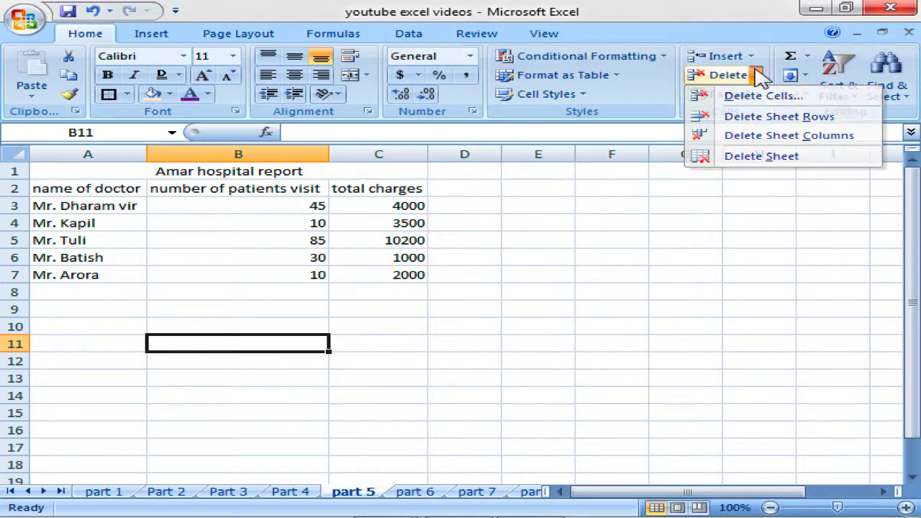
pyautogui.click(758, 95)
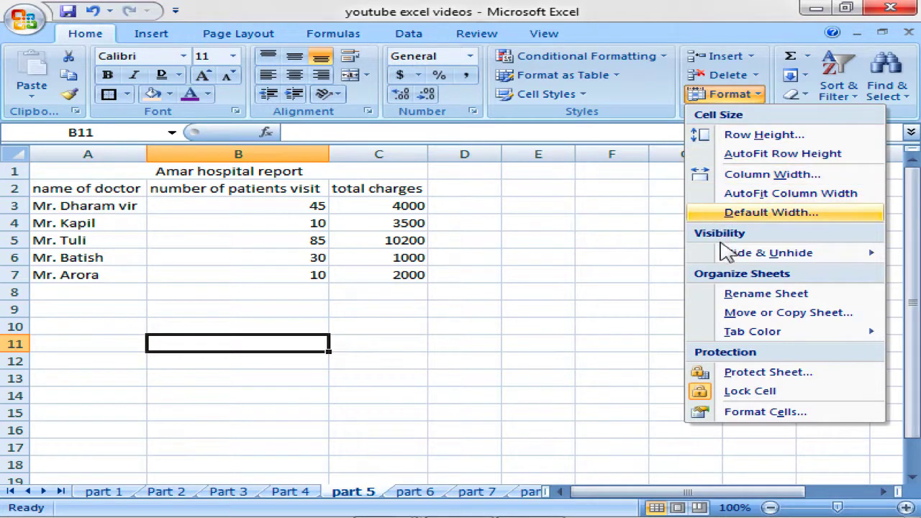
pyautogui.click(492, 216)
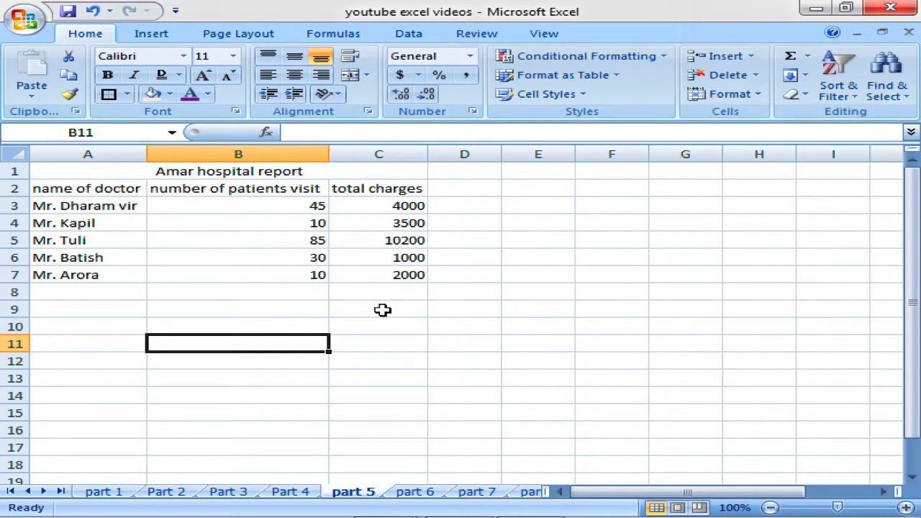
pyautogui.click(107, 205)
pyautogui.click(108, 233)
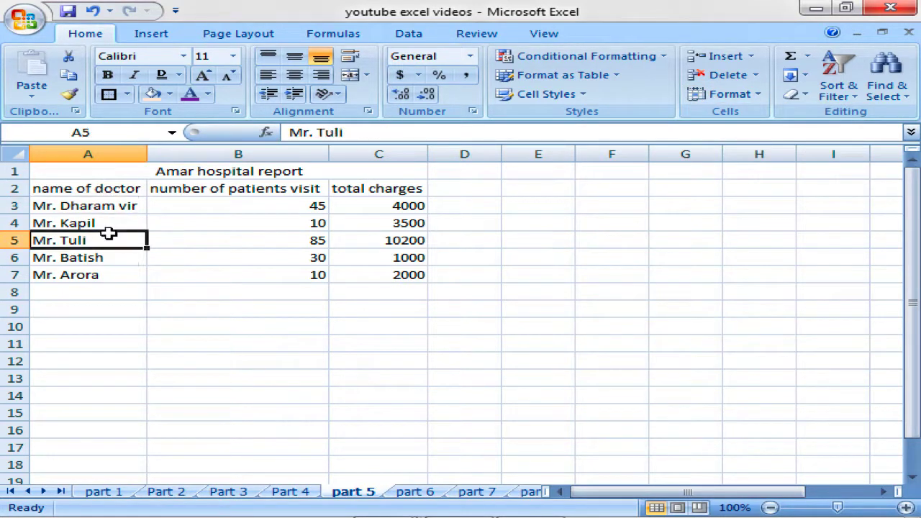
pyautogui.click(108, 223)
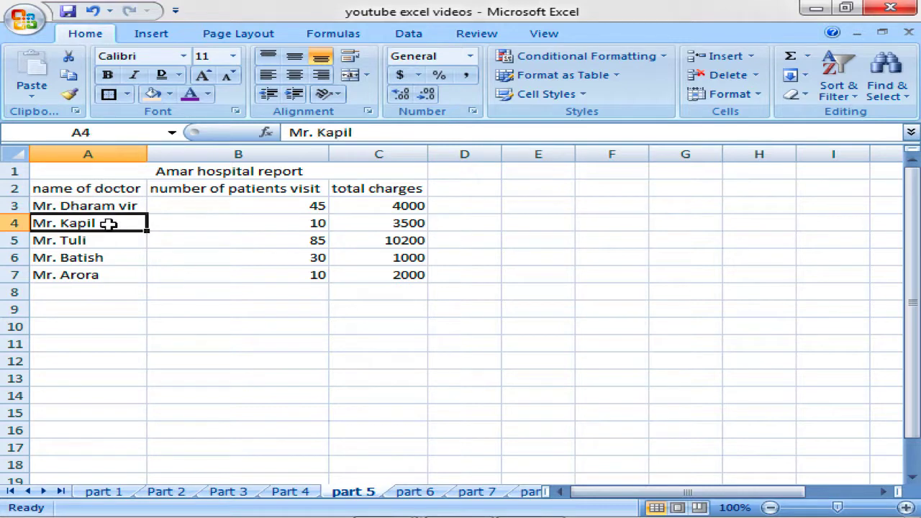
pyautogui.click(752, 57)
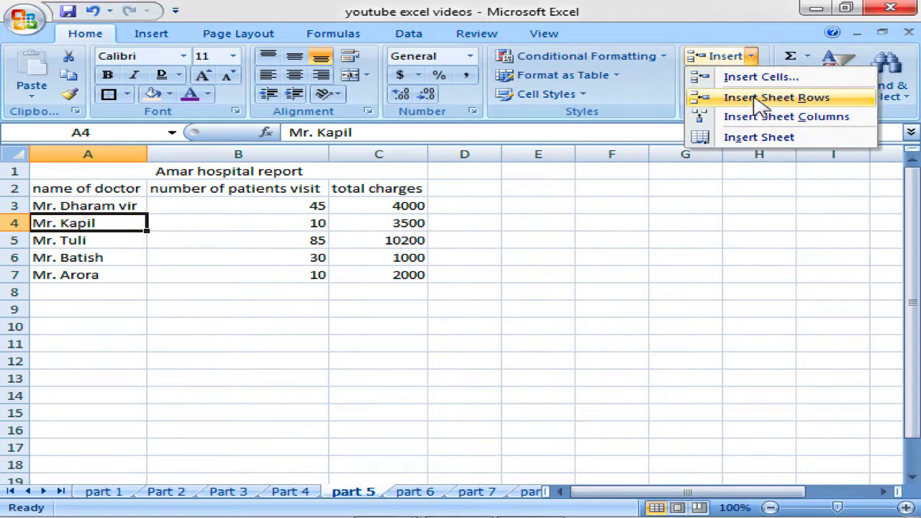
pyautogui.click(119, 257)
pyautogui.click(118, 256)
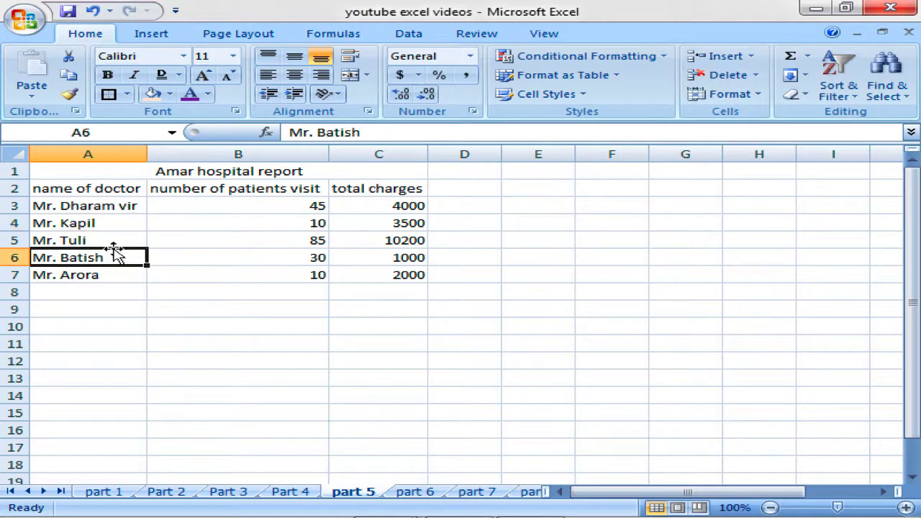
# Select the report table and its name, visit and charge columns, ending on Mr. Tuli's A5.
pyautogui.moveTo(162, 172); pyautogui.dragTo(166, 273)
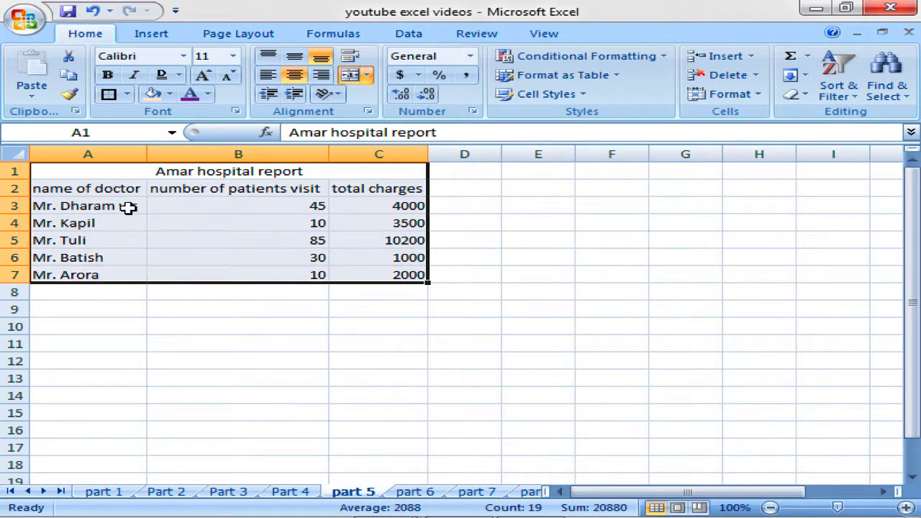
pyautogui.moveTo(107, 188); pyautogui.dragTo(99, 275)
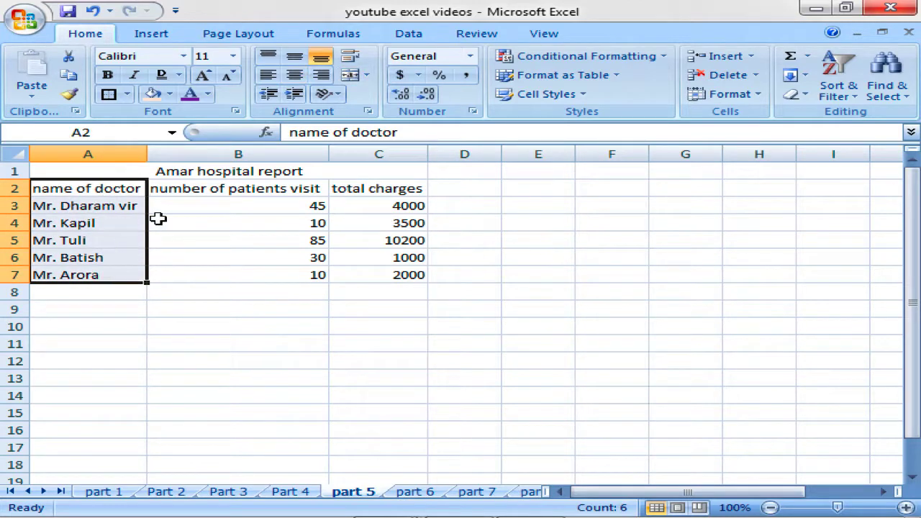
pyautogui.moveTo(189, 187); pyautogui.dragTo(179, 275)
pyautogui.moveTo(395, 188); pyautogui.dragTo(378, 274)
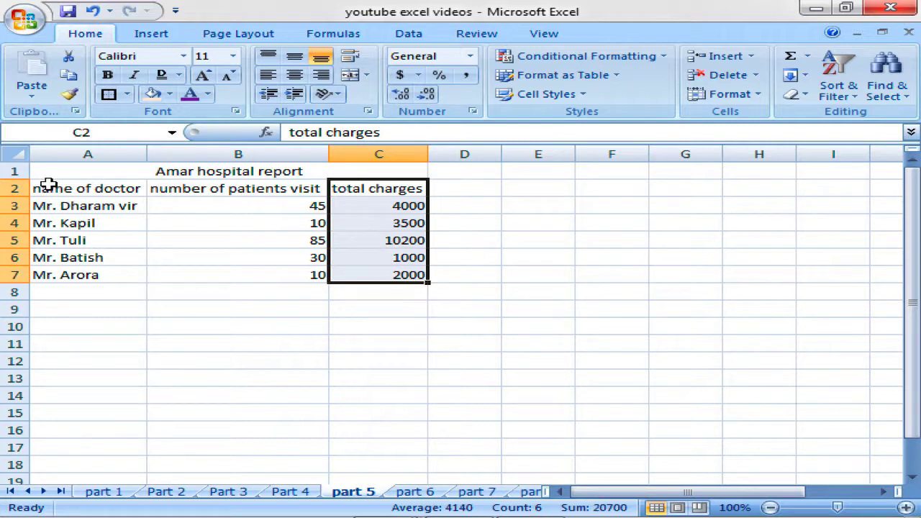
pyautogui.click(67, 220)
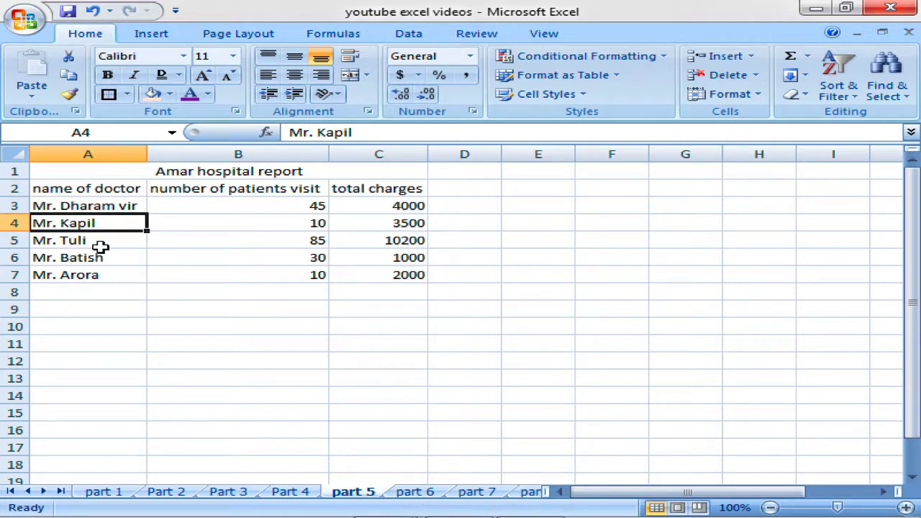
pyautogui.click(99, 242)
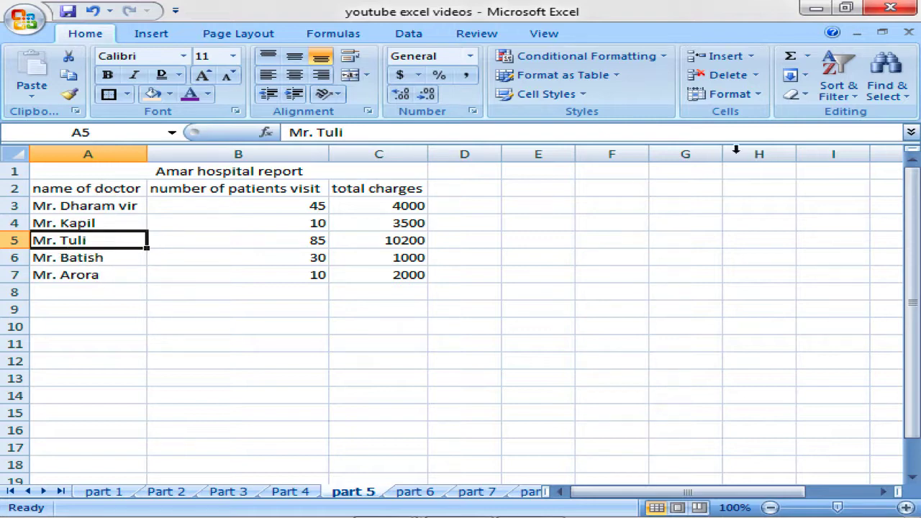
# Insert a blank sheet row at row 5, above Mr. Tuli.
pyautogui.click(750, 56)
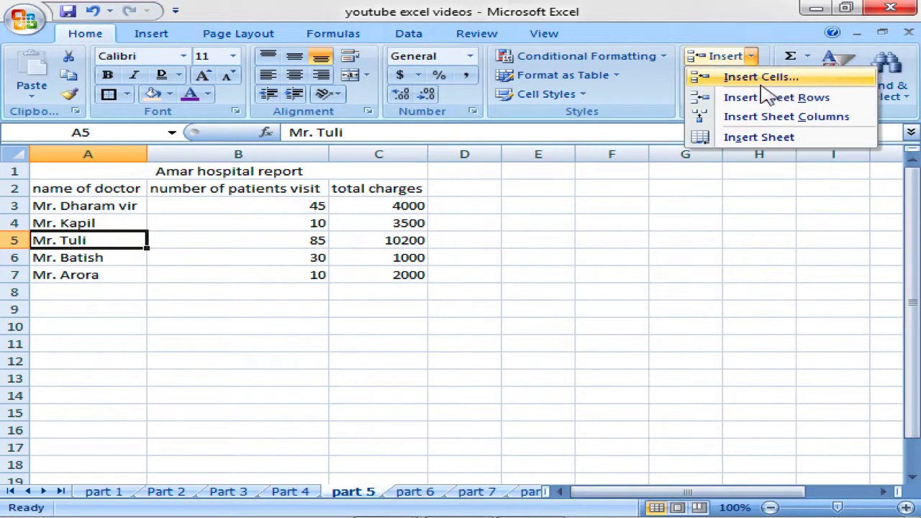
pyautogui.click(769, 100)
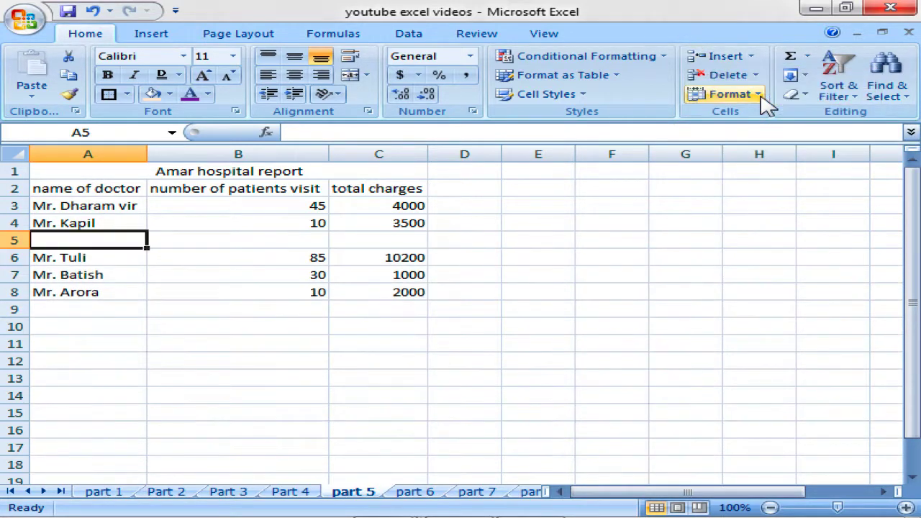
pyautogui.click(72, 262)
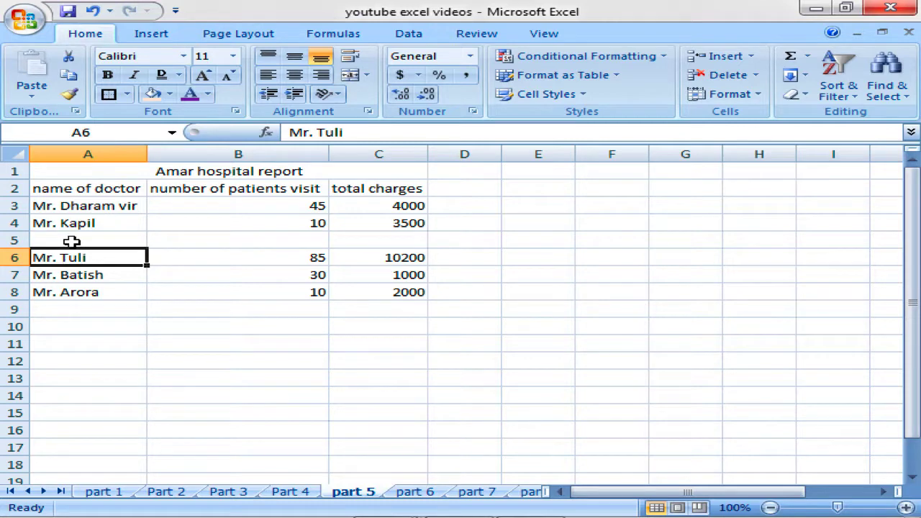
pyautogui.click(72, 242)
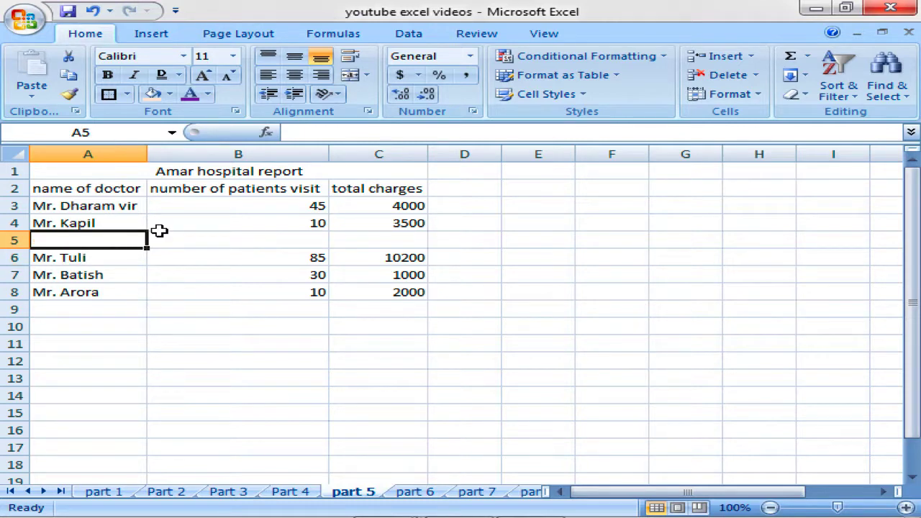
# Fill the new row 5 with Mr. Gagan, 30 patient visits and 4000 total charges.
pyautogui.write('Mr.')
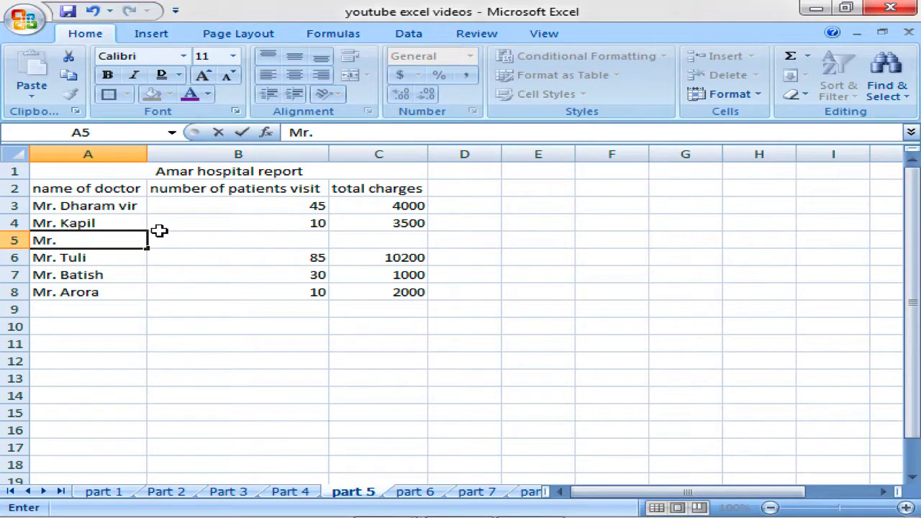
pyautogui.write(' Gagan')
pyautogui.press('Tab')
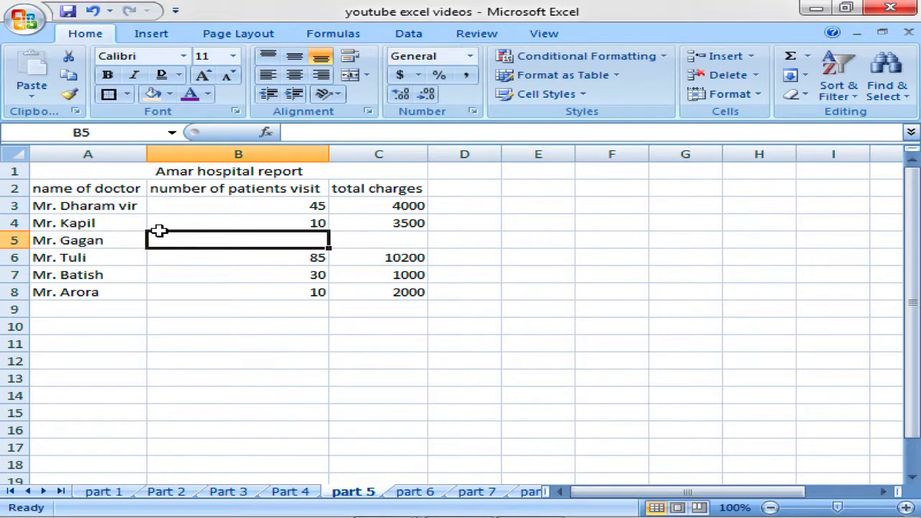
pyautogui.write('30')
pyautogui.press('Tab')
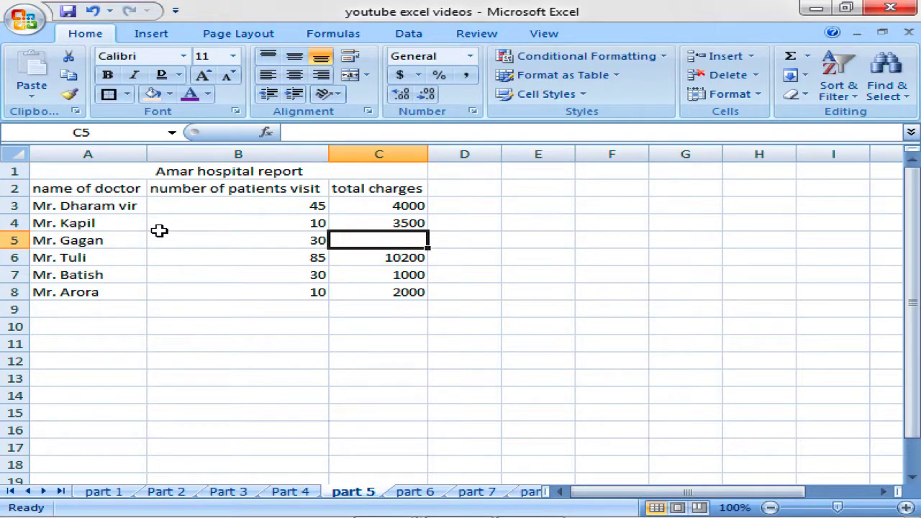
pyautogui.write('4000')
pyautogui.press('Return')
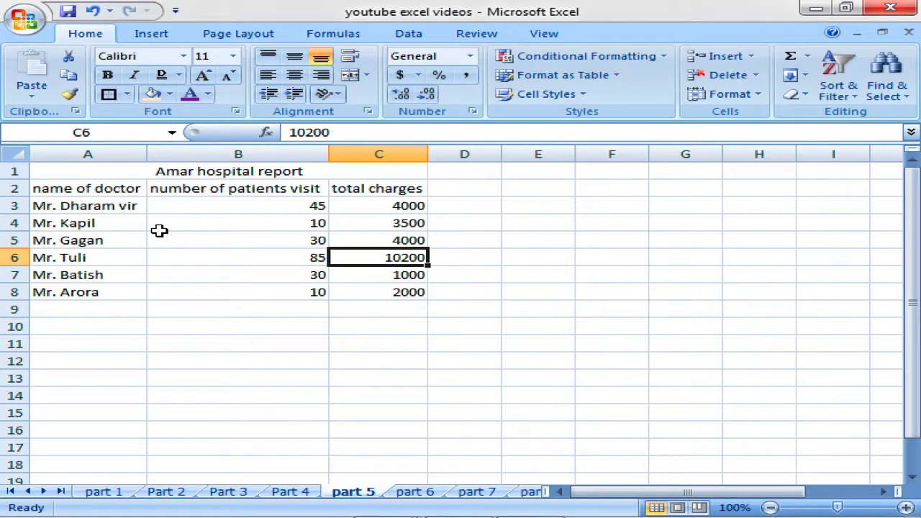
pyautogui.click(130, 241)
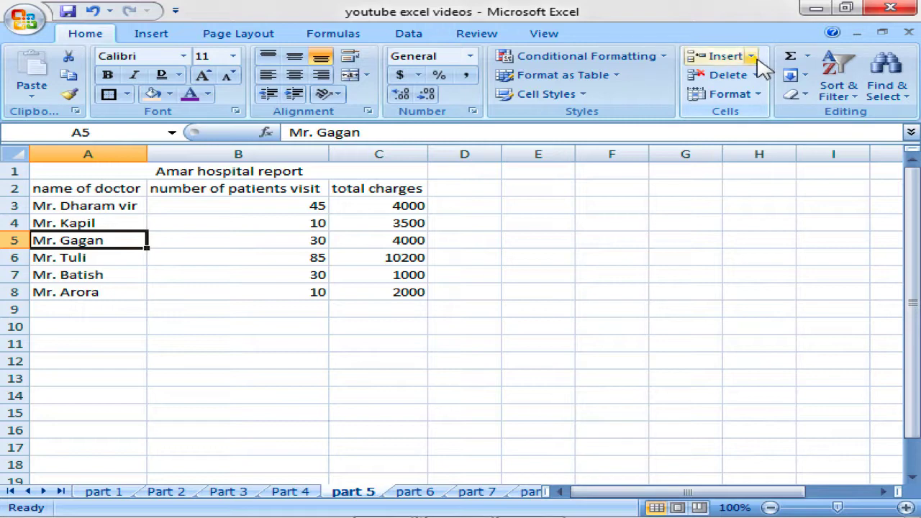
pyautogui.moveTo(72, 242); pyautogui.dragTo(78, 255)
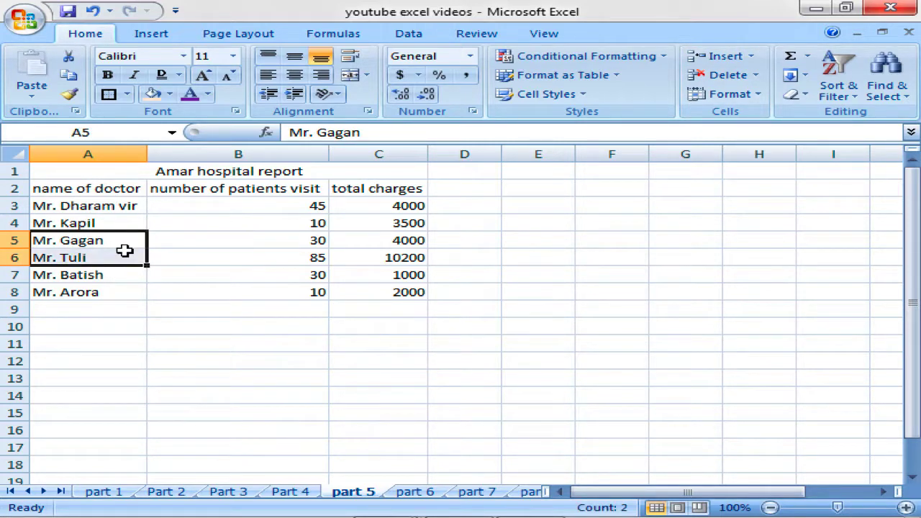
pyautogui.click(752, 57)
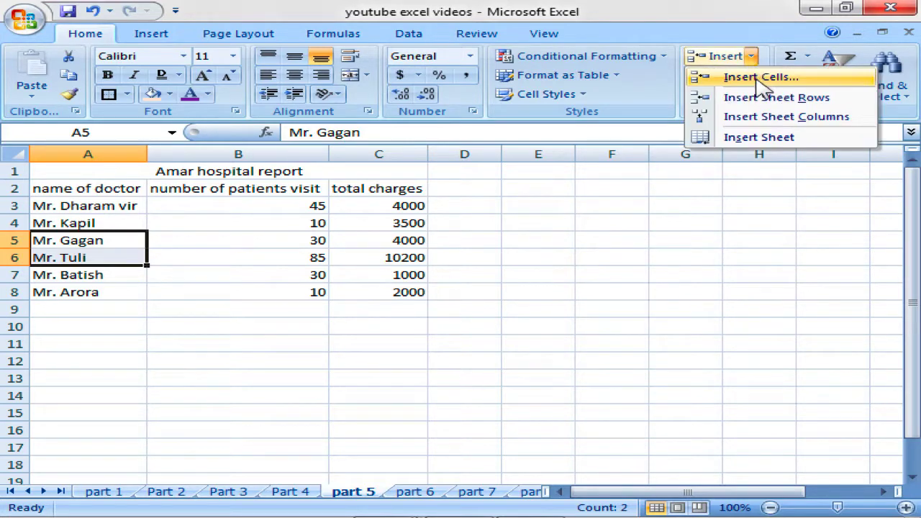
pyautogui.click(760, 99)
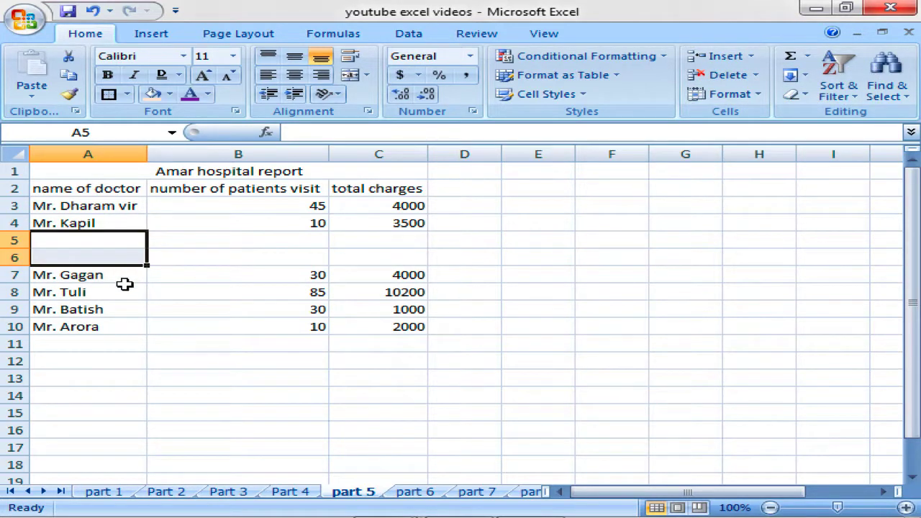
pyautogui.moveTo(119, 272); pyautogui.dragTo(115, 310)
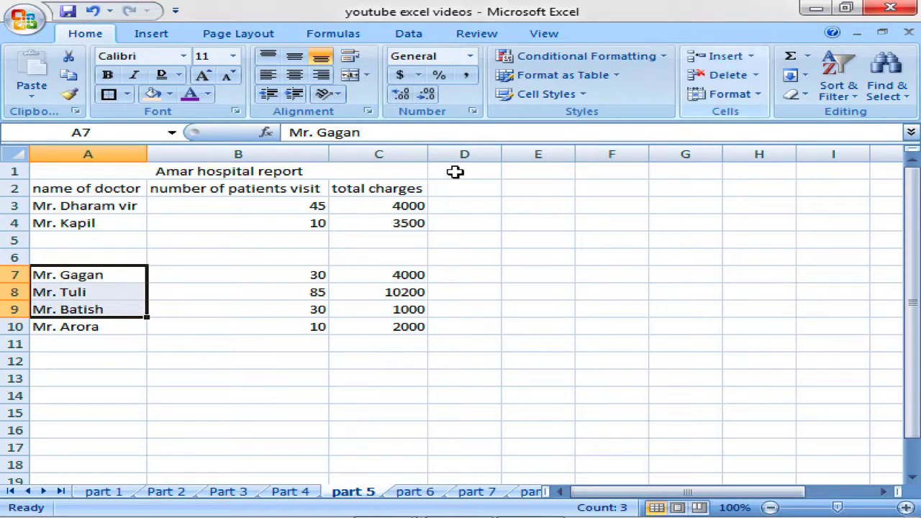
pyautogui.click(125, 241)
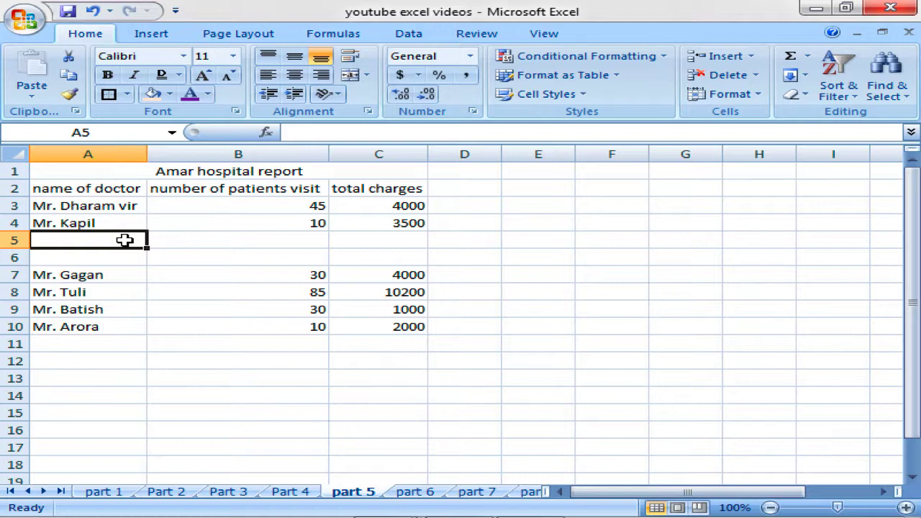
pyautogui.hotkey('ctrl', 'z')
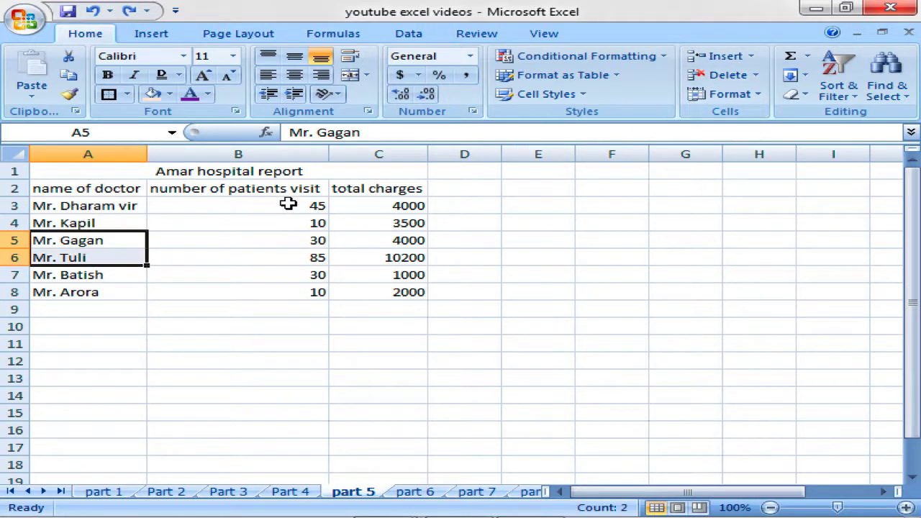
# Insert a sheet column before total charges and head it 'Qualification' in C2.
pyautogui.click(358, 189)
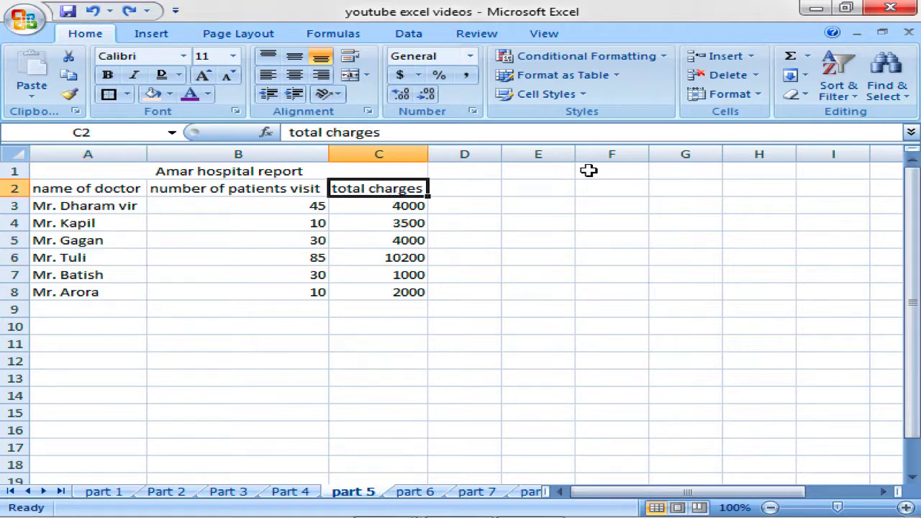
pyautogui.click(751, 56)
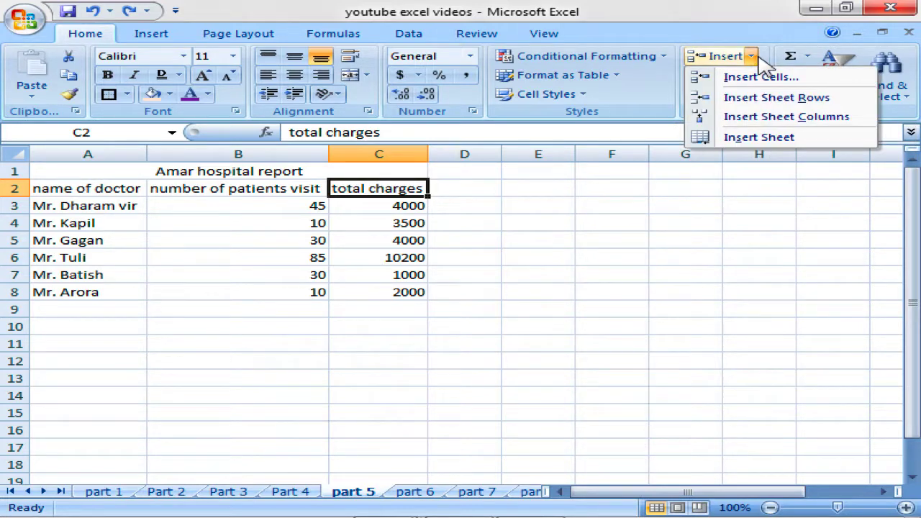
pyautogui.click(769, 122)
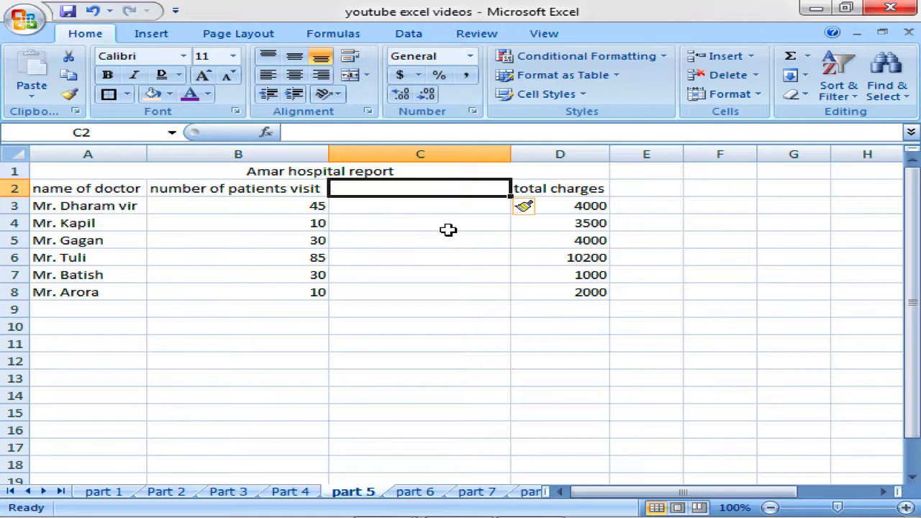
pyautogui.write('Quali')
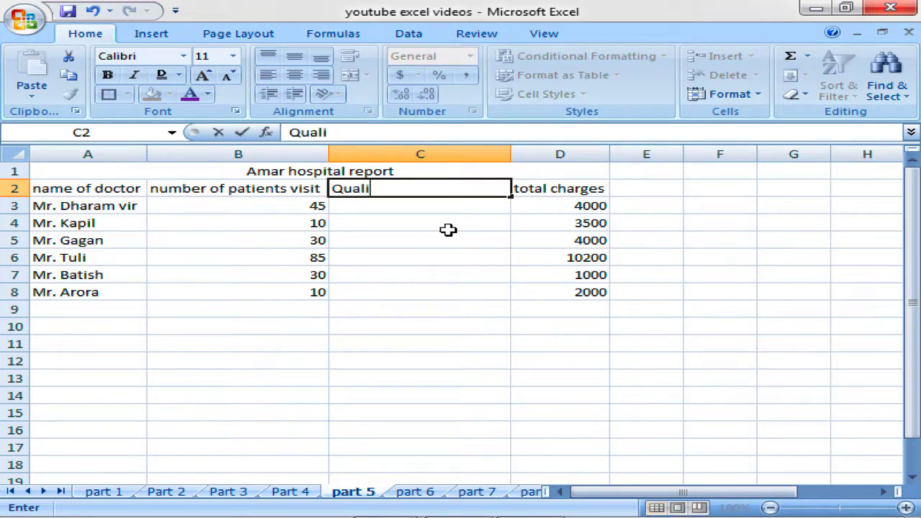
pyautogui.write('fication')
pyautogui.press('Return')
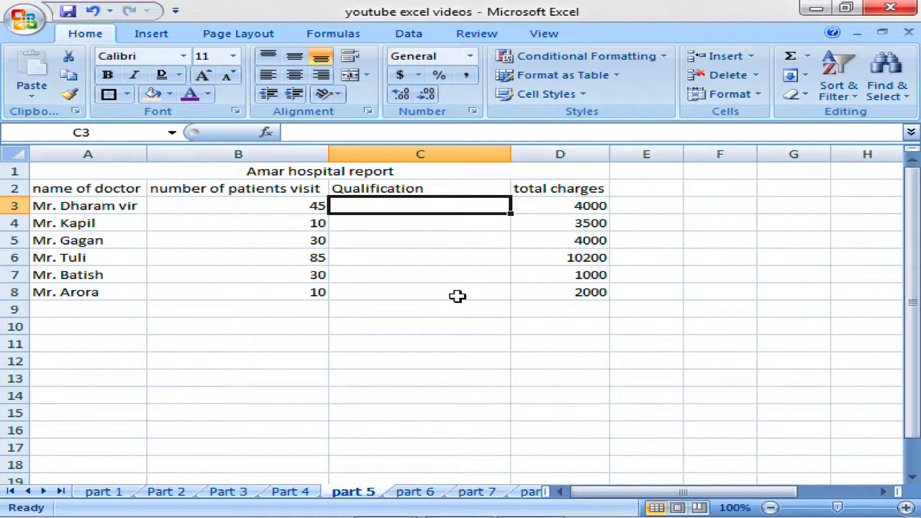
# Try inserting two columns before total charges, then undo them with Ctrl+Z.
pyautogui.click(751, 58)
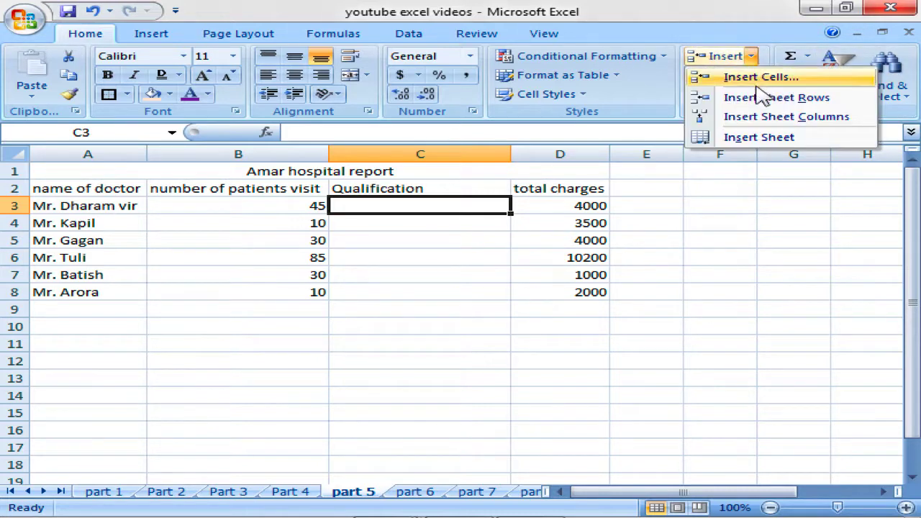
pyautogui.click(554, 209)
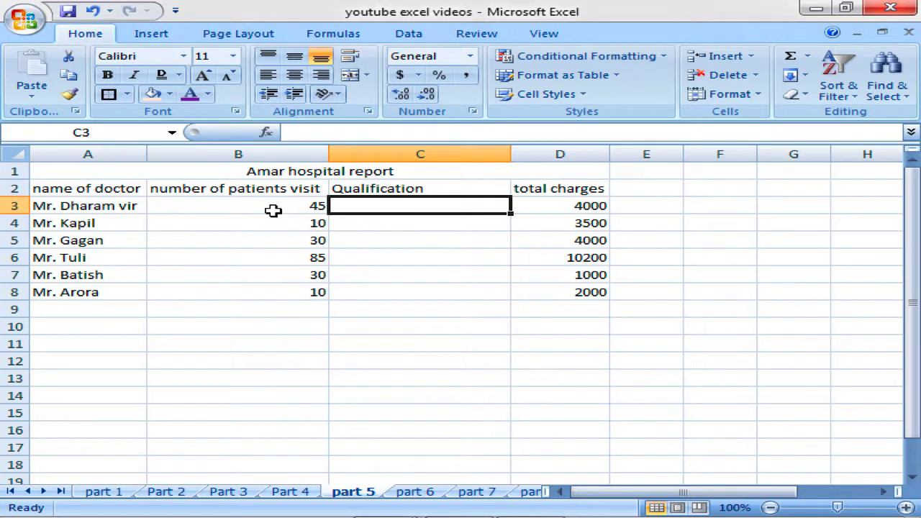
pyautogui.moveTo(567, 190); pyautogui.dragTo(631, 297)
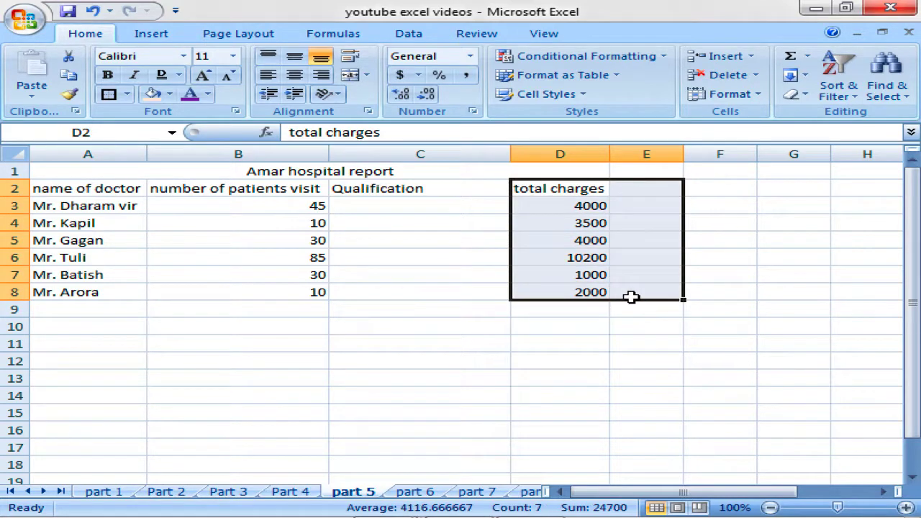
pyautogui.click(750, 56)
pyautogui.click(756, 120)
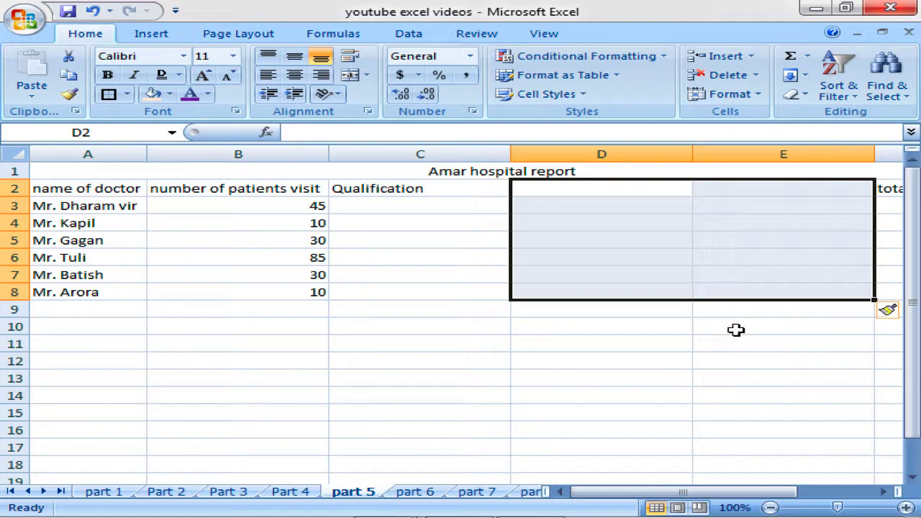
pyautogui.hotkey('ctrl', 'z')
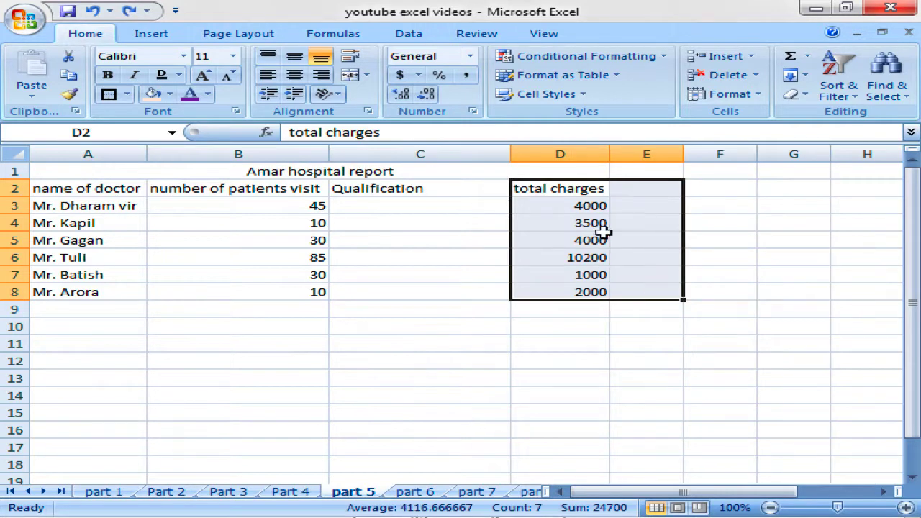
pyautogui.click(628, 202)
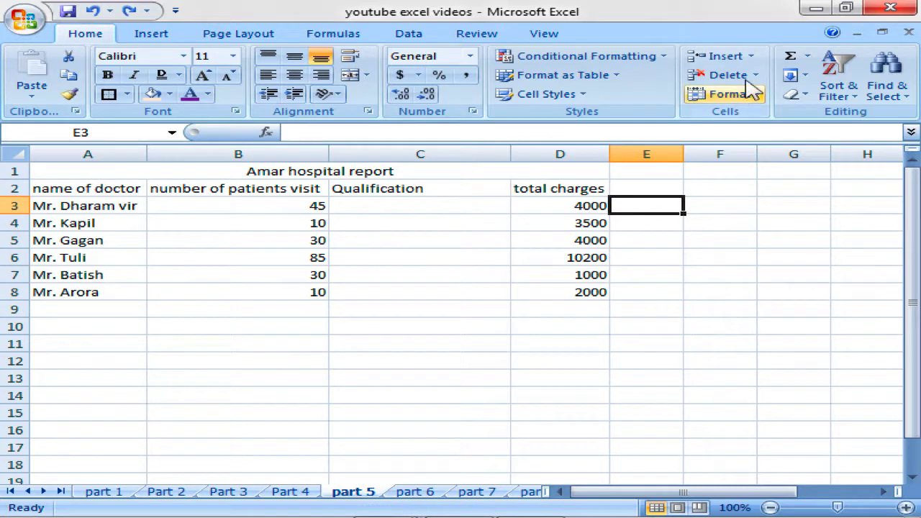
pyautogui.click(753, 58)
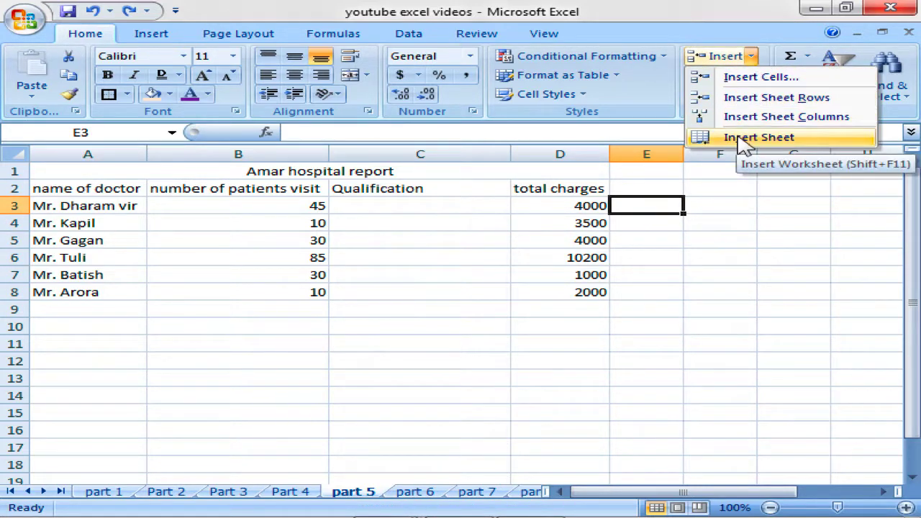
pyautogui.press('Escape')
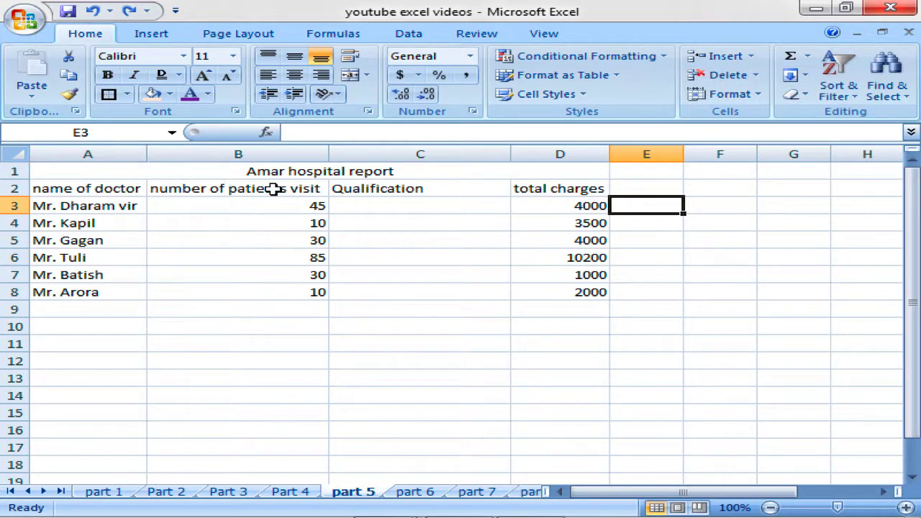
# Click through several report cells, ending on Mr. Kapil's visit count in B4.
pyautogui.click(415, 240)
pyautogui.click(394, 290)
pyautogui.click(272, 317)
pyautogui.click(161, 256)
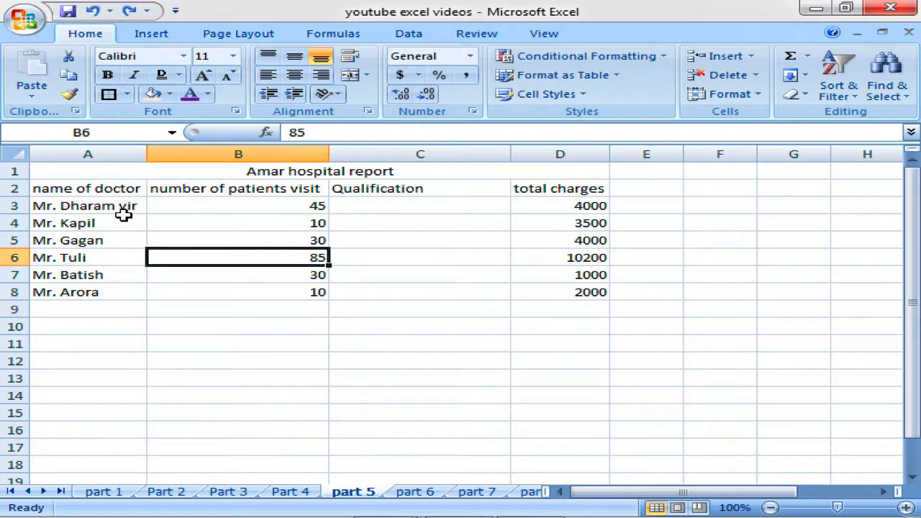
pyautogui.click(119, 208)
pyautogui.click(181, 205)
pyautogui.click(372, 245)
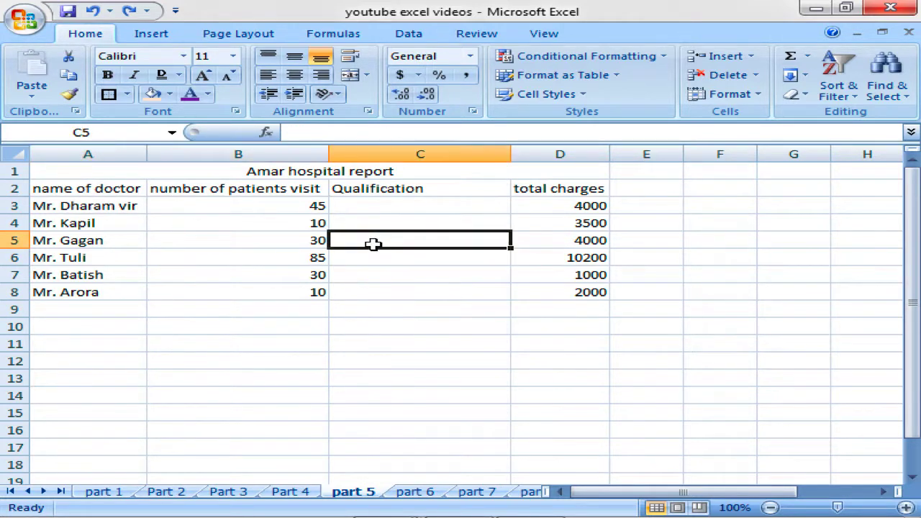
pyautogui.click(206, 216)
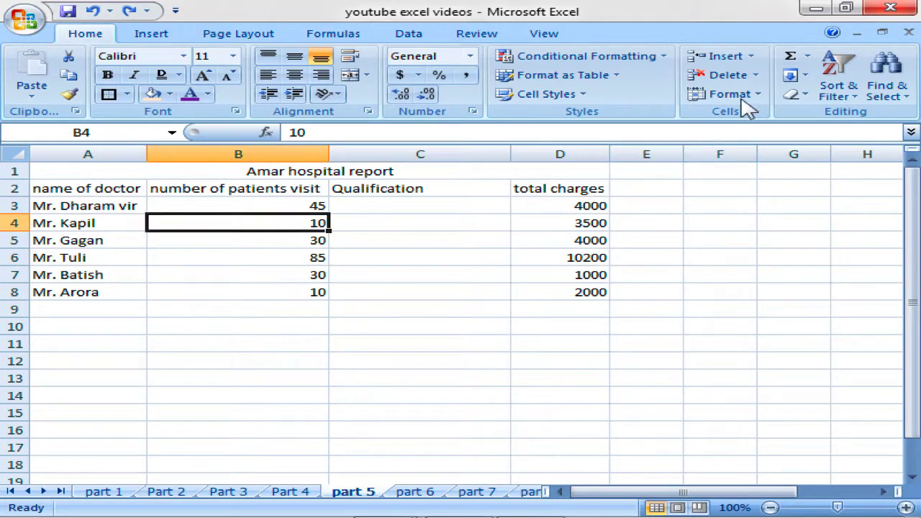
# Insert a new blank worksheet, Sheet12, then visit Part 4 and return to part 5.
pyautogui.click(752, 57)
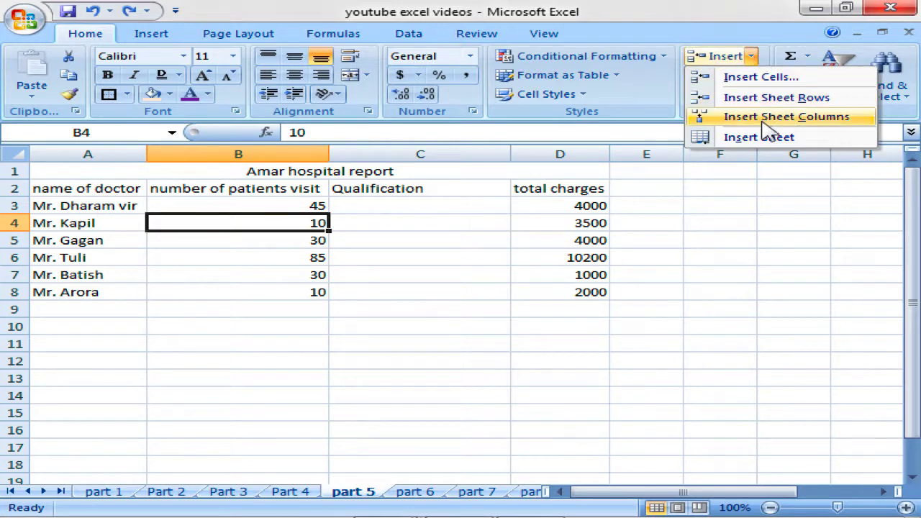
pyautogui.click(768, 150)
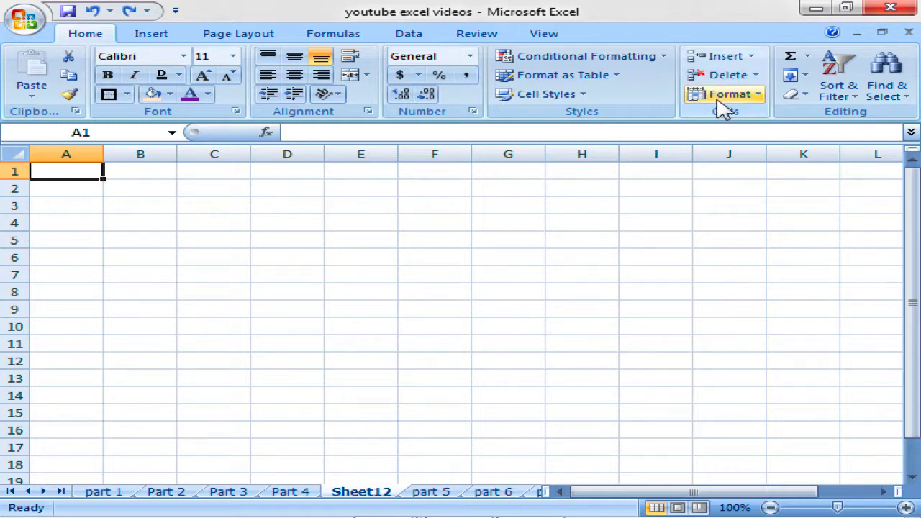
pyautogui.click(290, 493)
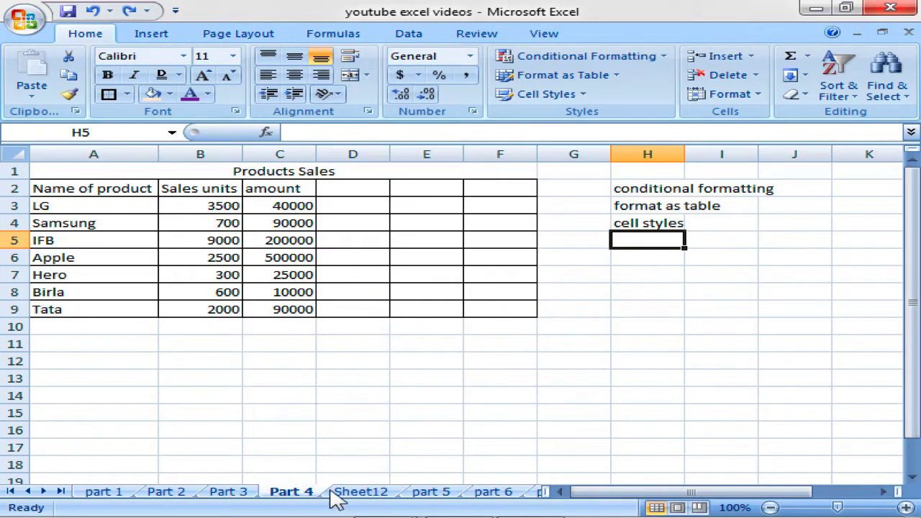
pyautogui.click(446, 494)
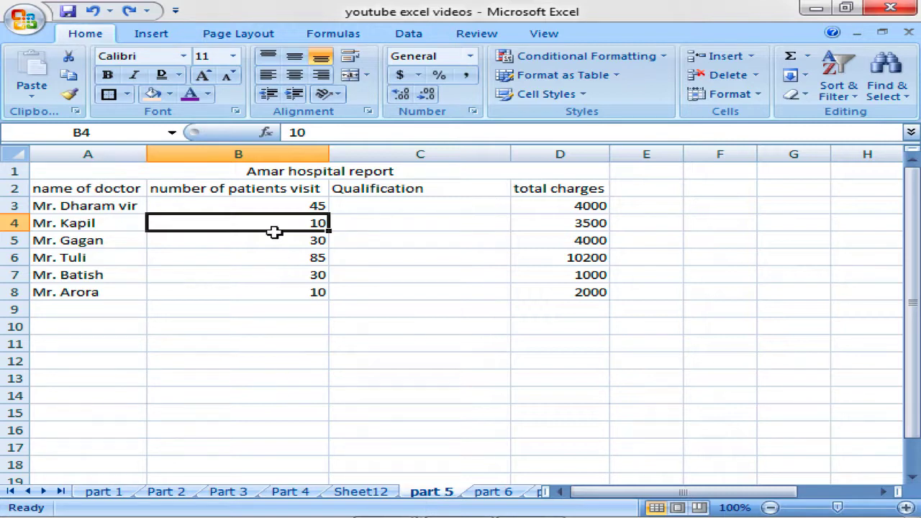
pyautogui.click(756, 75)
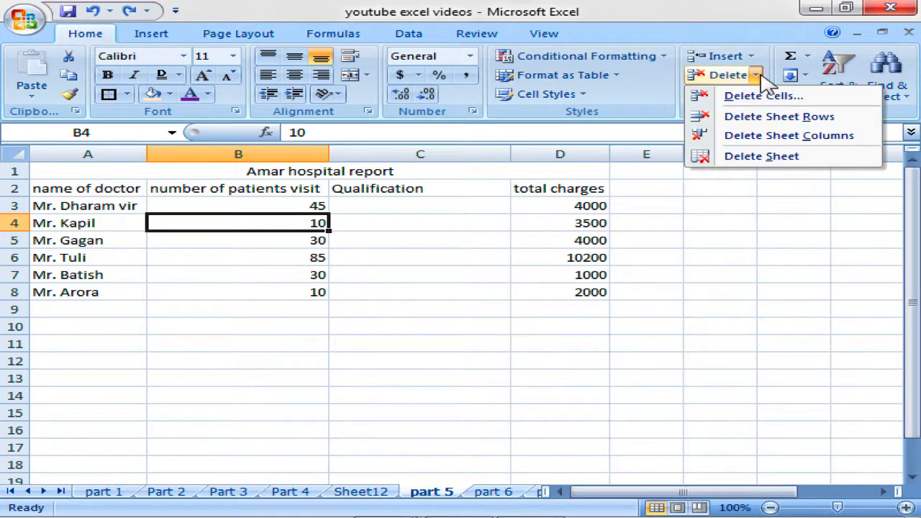
pyautogui.click(753, 56)
pyautogui.click(753, 57)
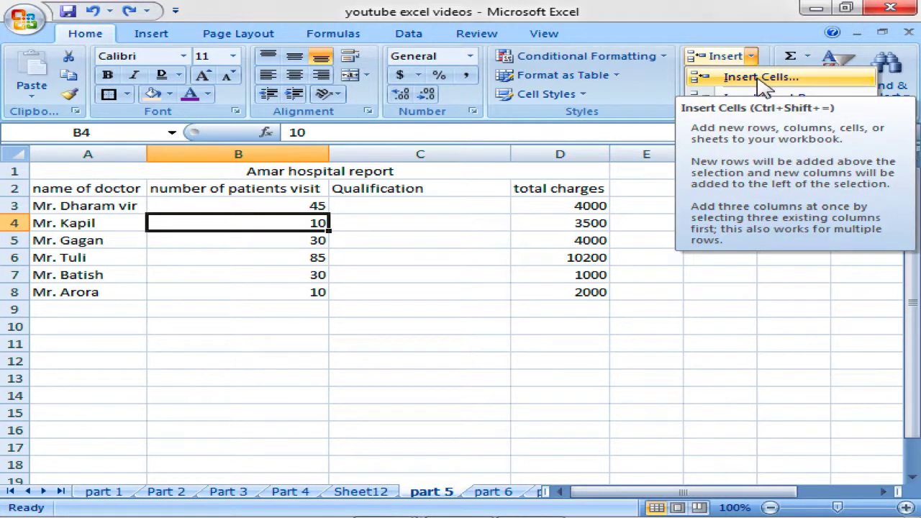
pyautogui.click(308, 223)
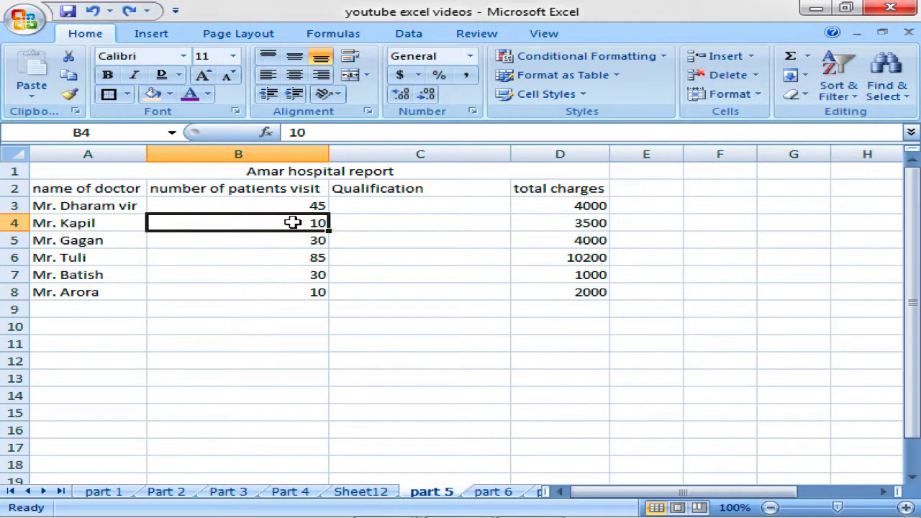
pyautogui.click(292, 239)
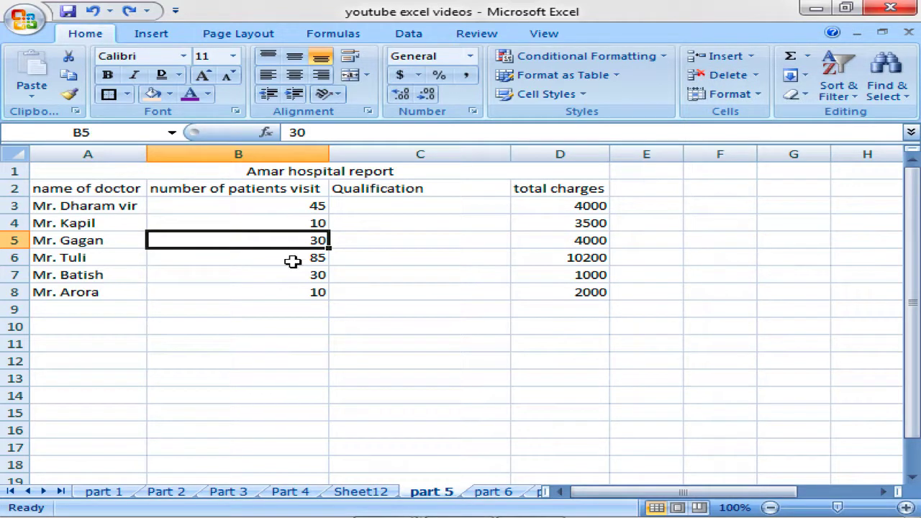
pyautogui.click(293, 259)
pyautogui.click(293, 286)
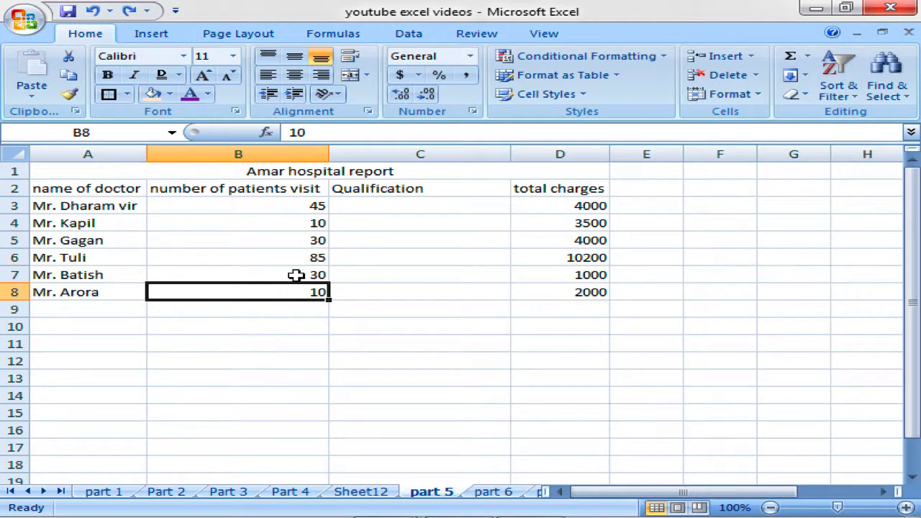
pyautogui.click(300, 273)
pyautogui.moveTo(301, 222); pyautogui.dragTo(308, 284)
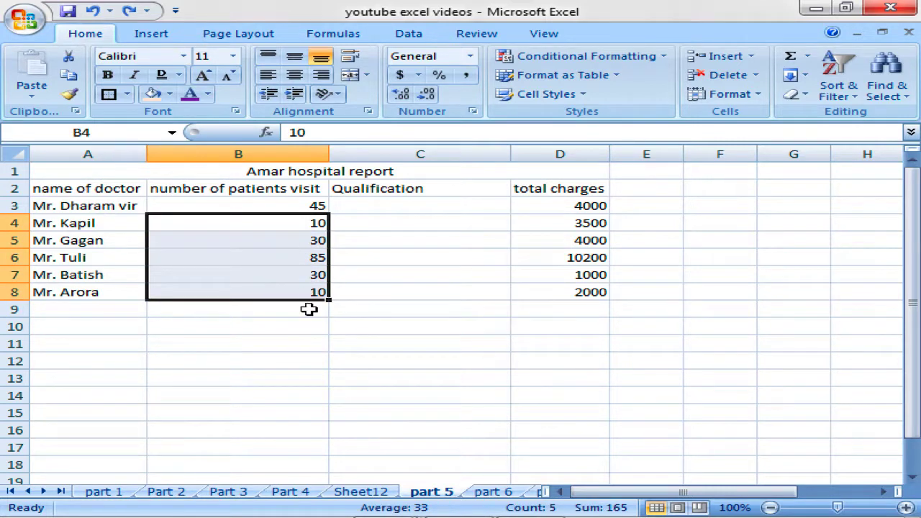
pyautogui.click(306, 219)
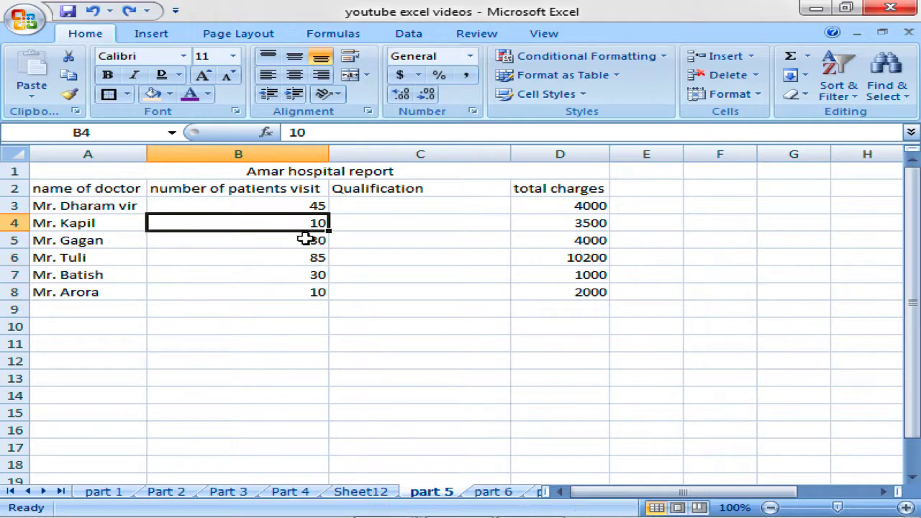
pyautogui.click(86, 228)
pyautogui.click(264, 225)
# Insert a blank cell at B4 with Shift cells down, pushing the visit counts down.
pyautogui.click(752, 57)
pyautogui.click(760, 78)
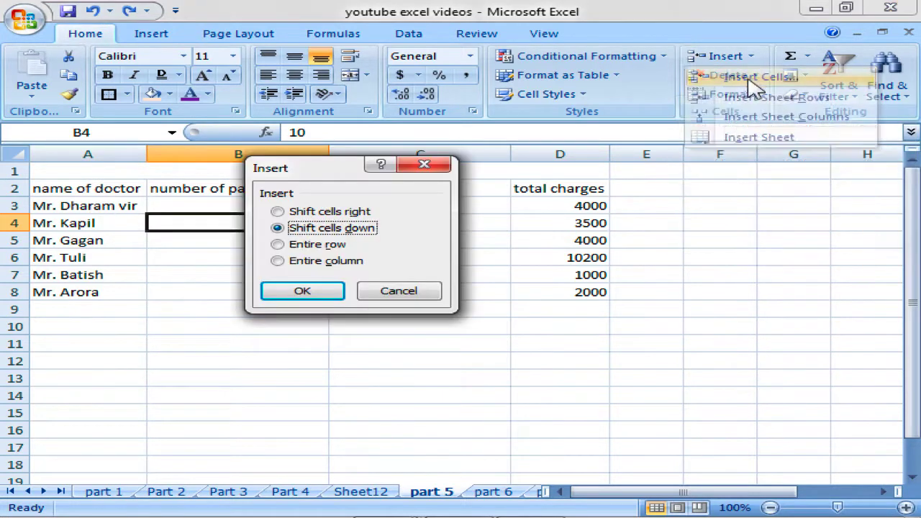
pyautogui.moveTo(345, 173); pyautogui.dragTo(562, 91)
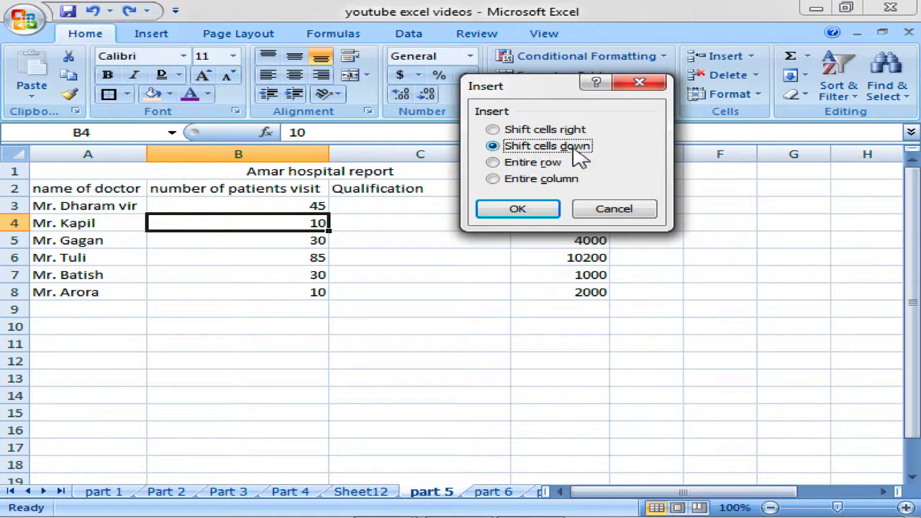
pyautogui.click(544, 212)
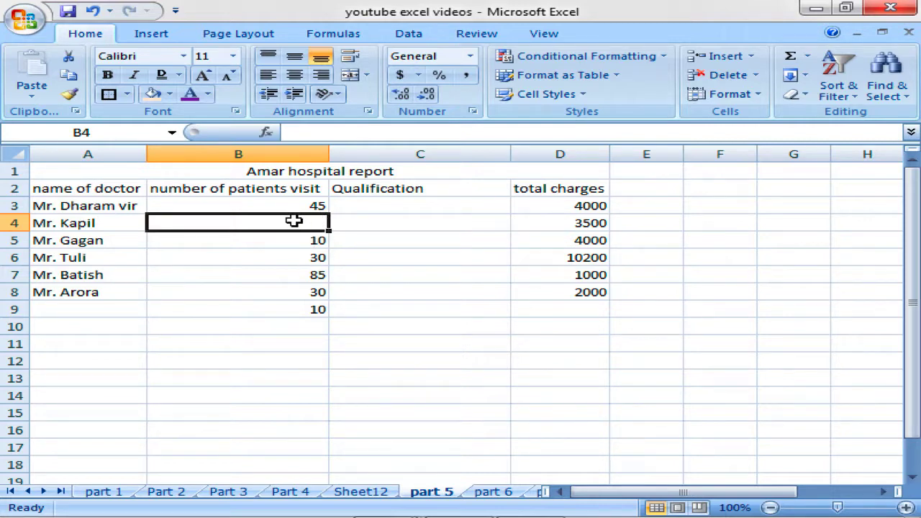
# Enter 60 in B4, then select the total charges D4:D8.
pyautogui.write('60')
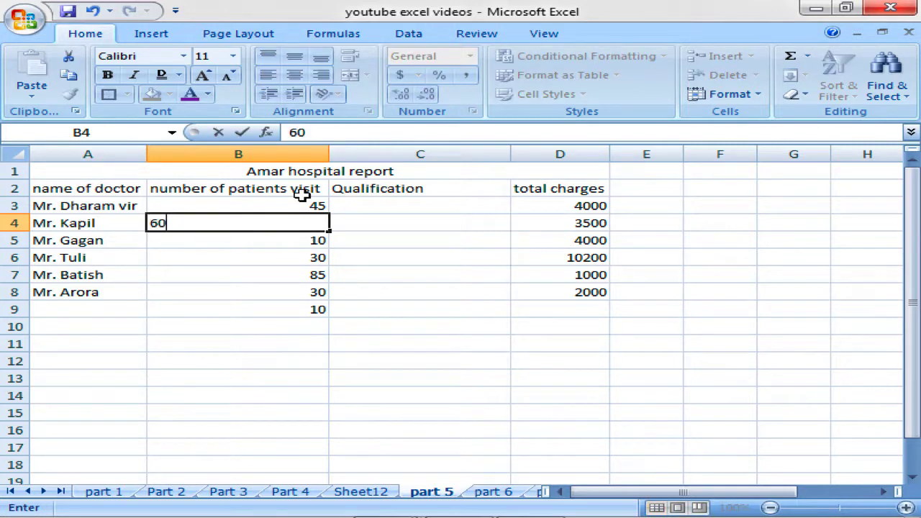
pyautogui.press('Return')
pyautogui.press('Up')
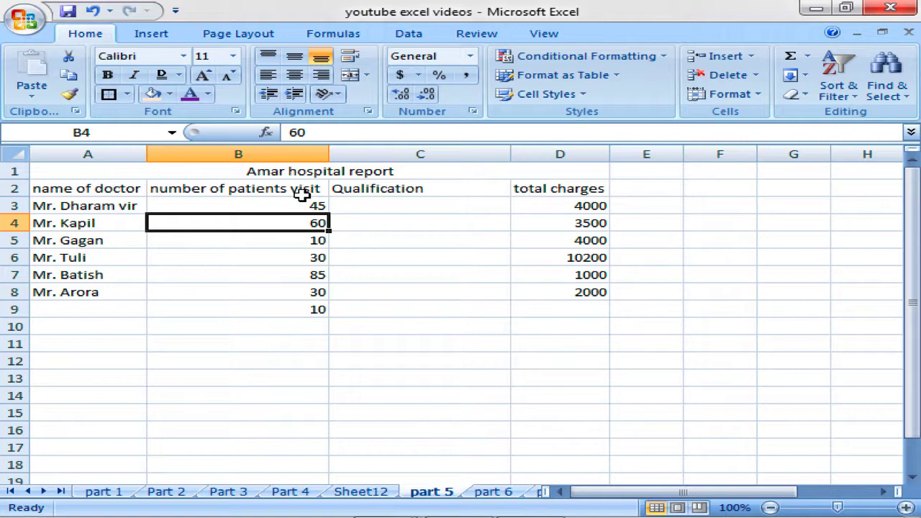
pyautogui.press('Right')
pyautogui.press('Right')
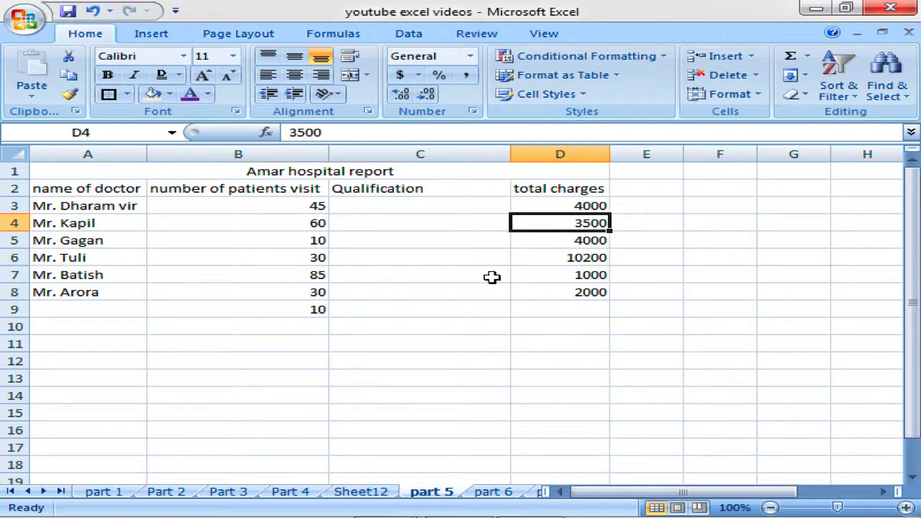
pyautogui.moveTo(568, 226); pyautogui.dragTo(568, 291)
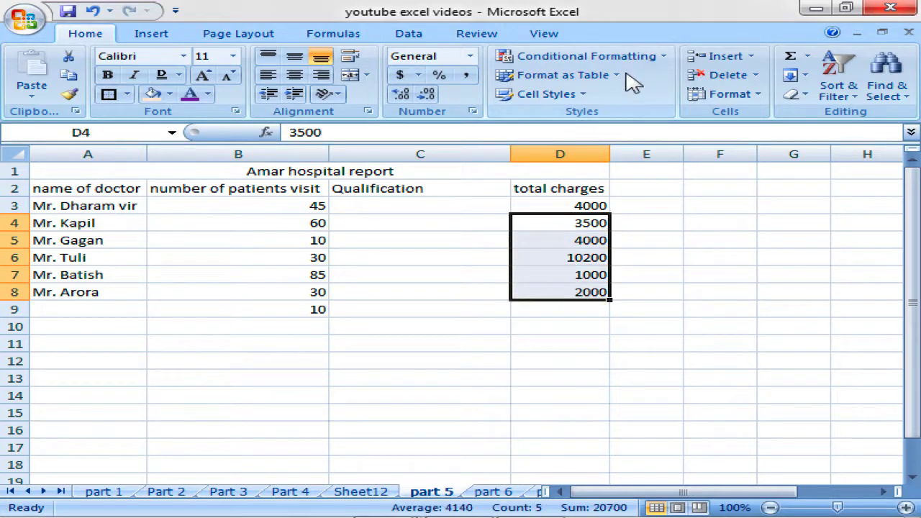
# Insert a blank cell at D4 shifting charges down, and enter 8000 there.
pyautogui.click(587, 225)
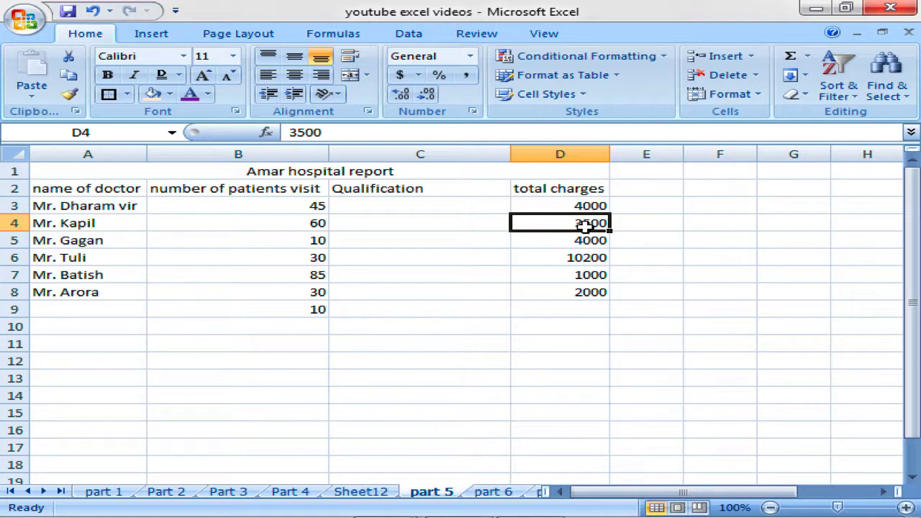
pyautogui.click(752, 58)
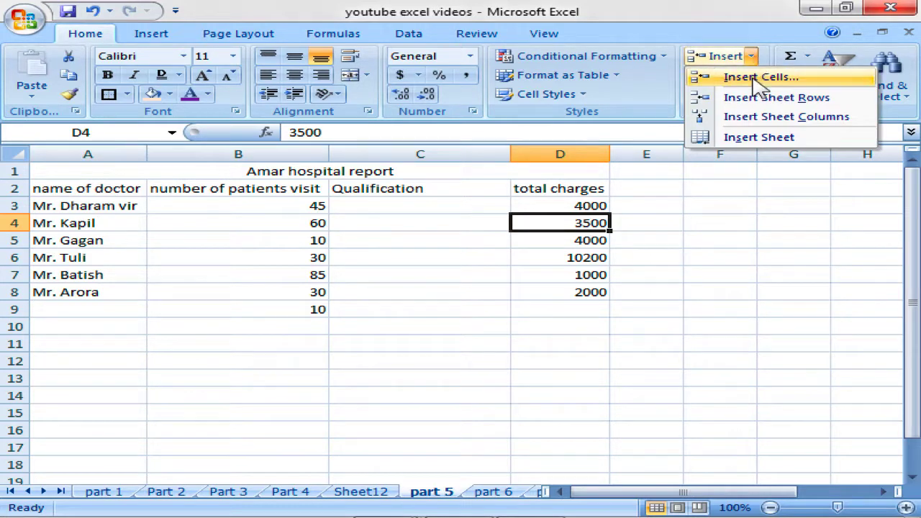
pyautogui.click(757, 79)
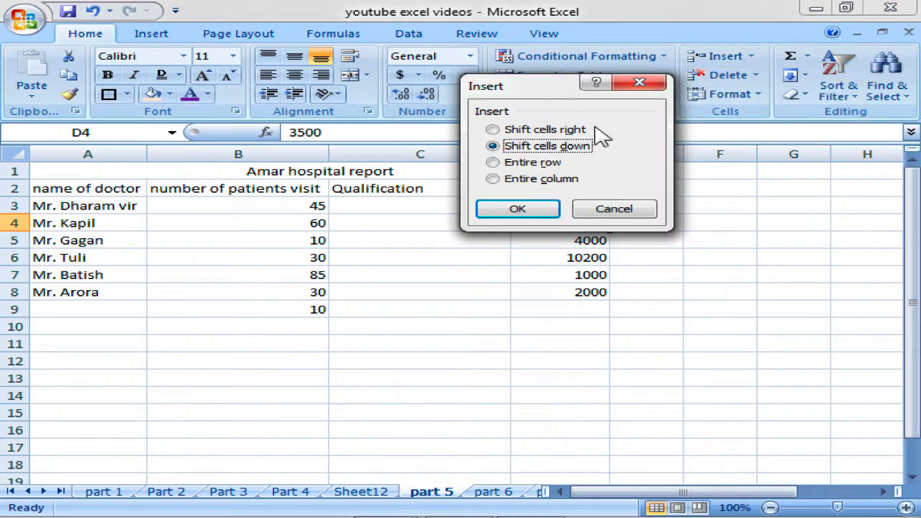
pyautogui.click(549, 210)
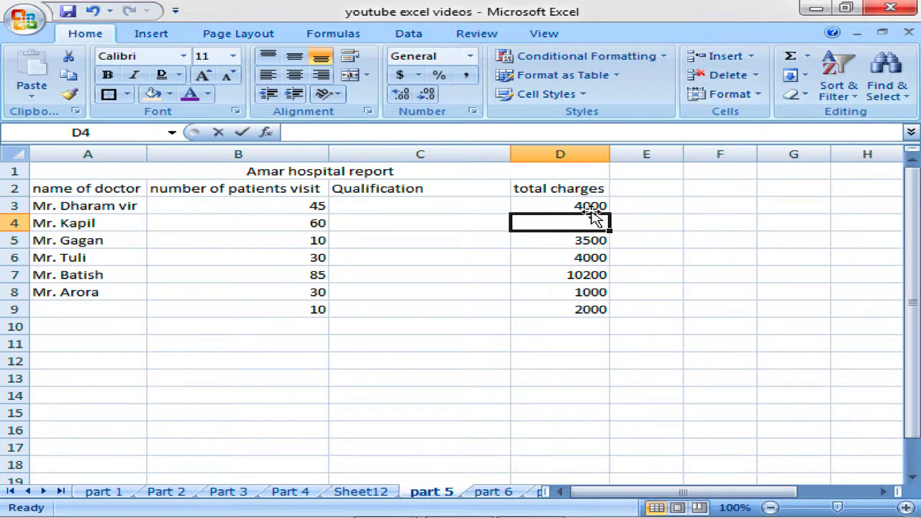
pyautogui.write('8000')
pyautogui.press('Return')
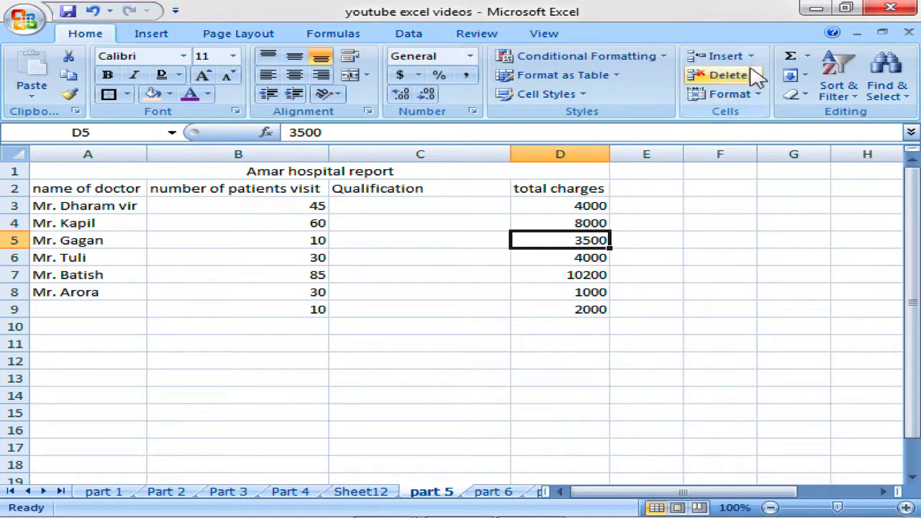
# Insert a blank cell at B5 using Shift cells right.
pyautogui.click(259, 245)
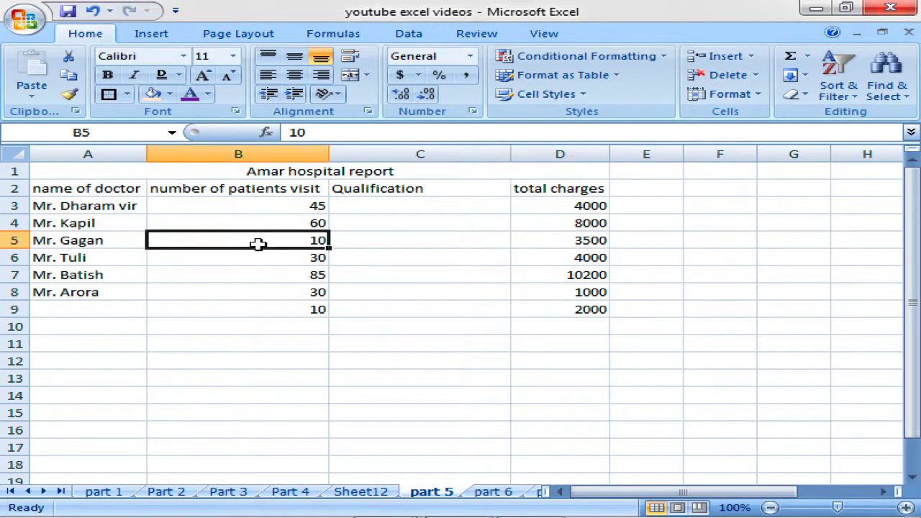
pyautogui.click(750, 56)
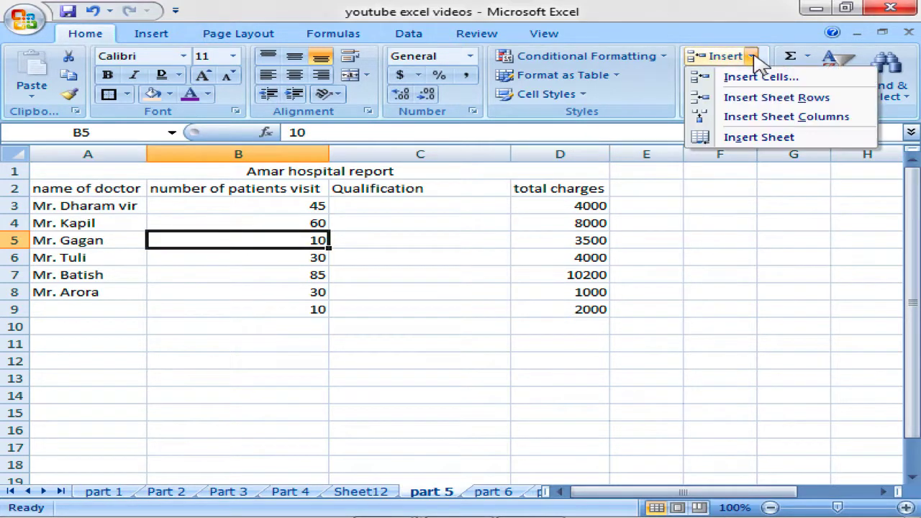
pyautogui.click(756, 79)
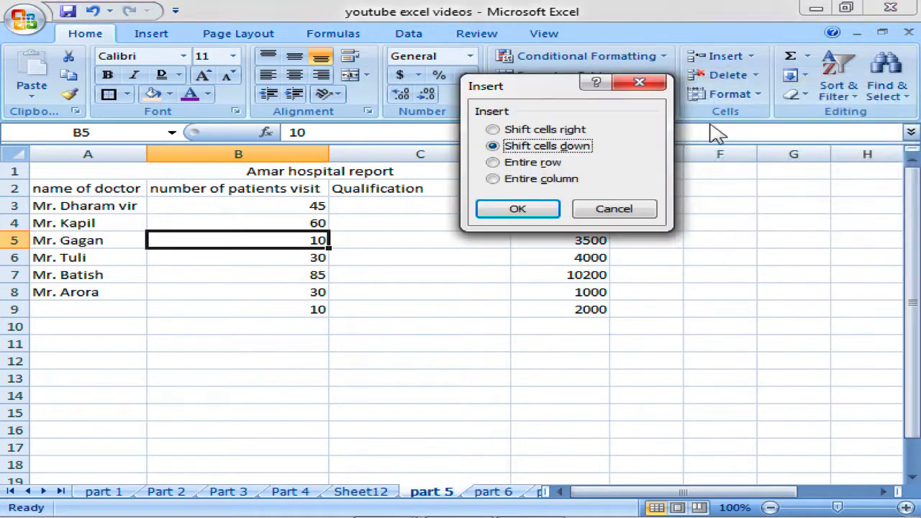
pyautogui.click(529, 134)
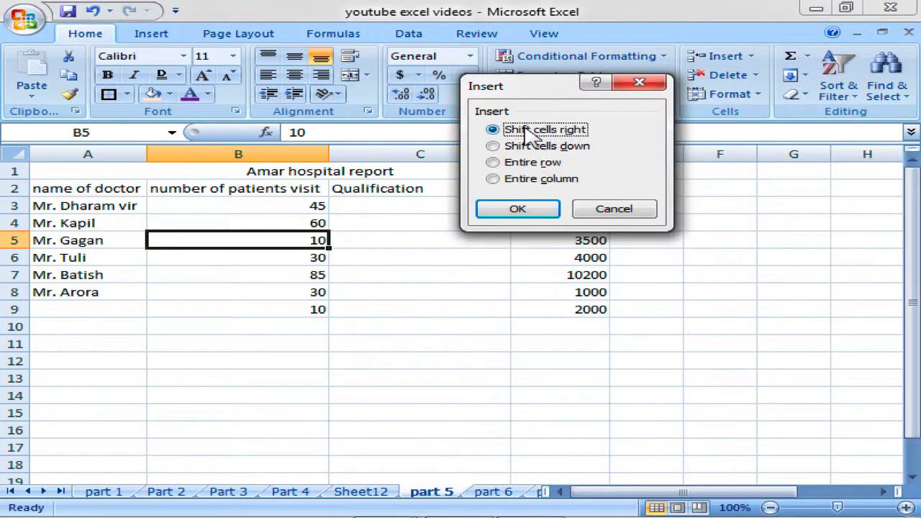
pyautogui.click(534, 211)
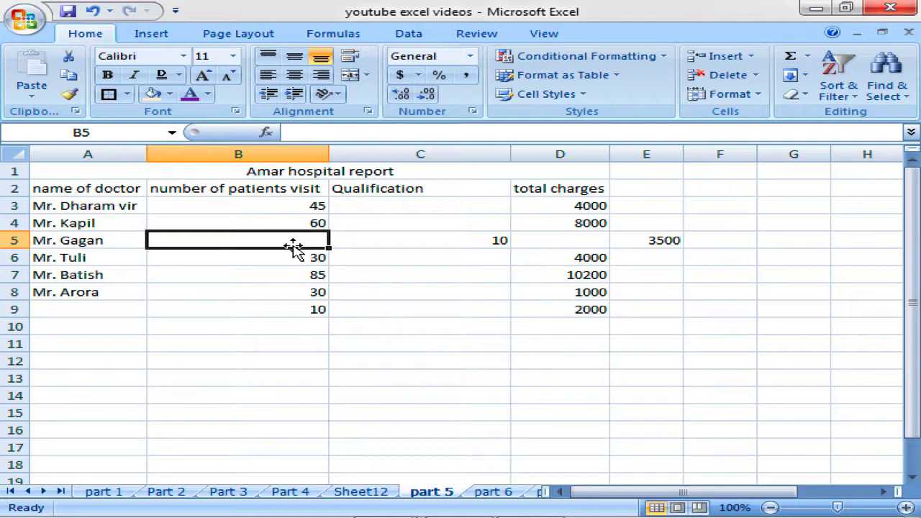
# Check that C5 holds 10, D5 is empty and E5 holds 3500, returning to B5.
pyautogui.click(395, 247)
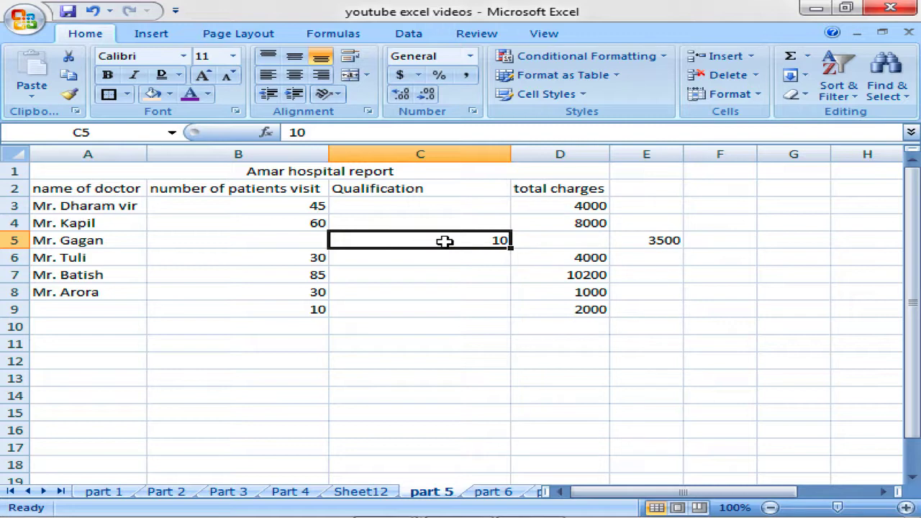
pyautogui.click(539, 241)
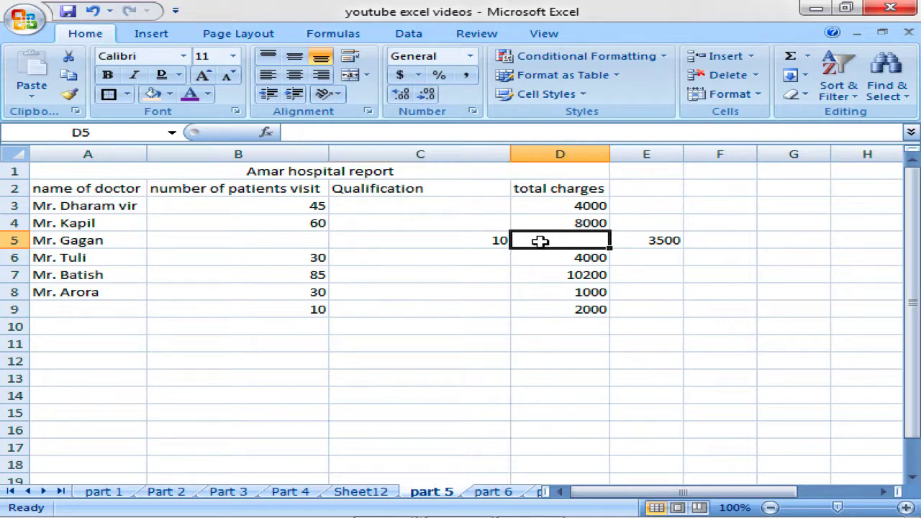
pyautogui.click(622, 241)
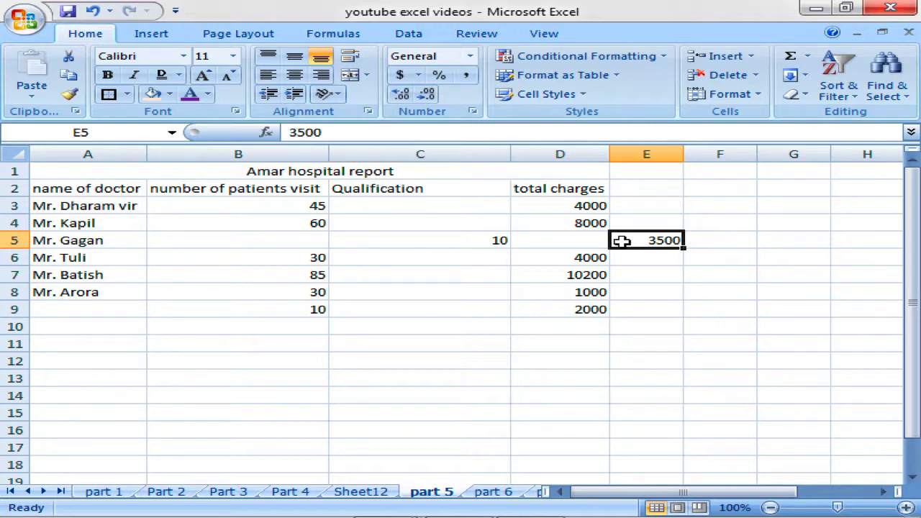
pyautogui.click(444, 241)
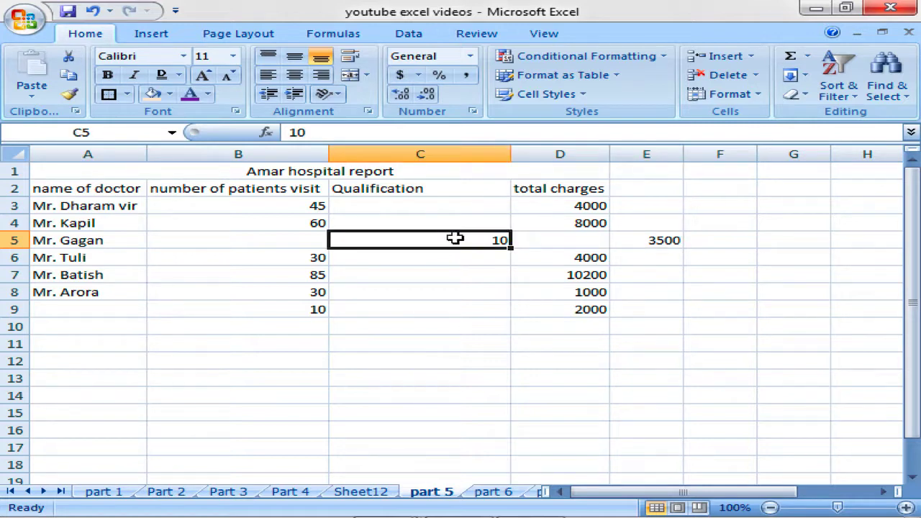
pyautogui.click(575, 247)
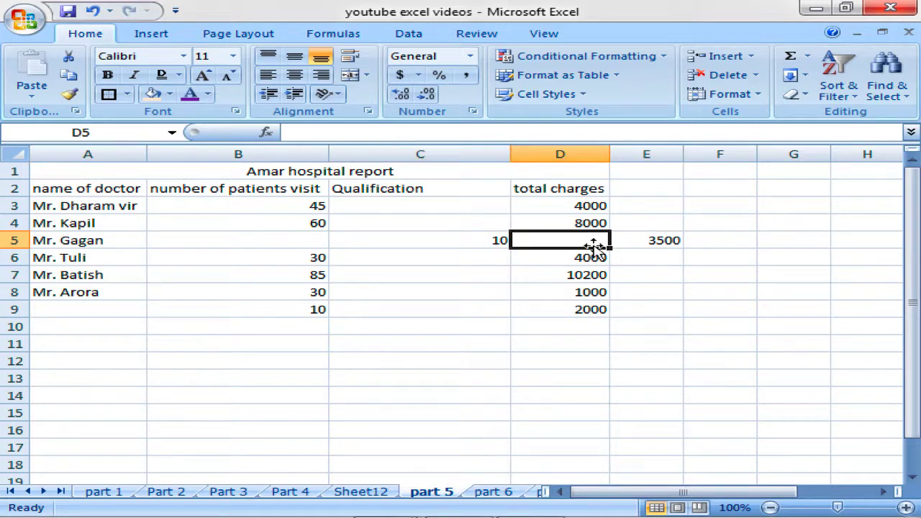
pyautogui.click(664, 241)
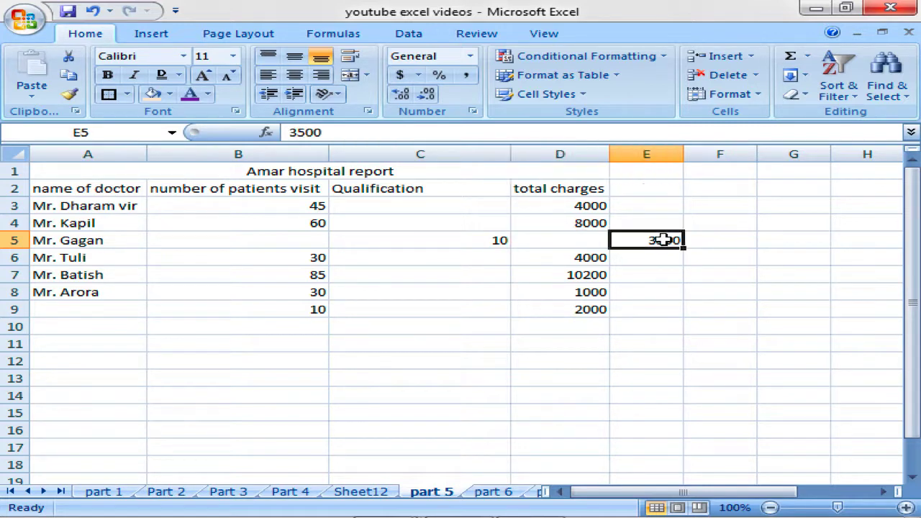
pyautogui.click(306, 239)
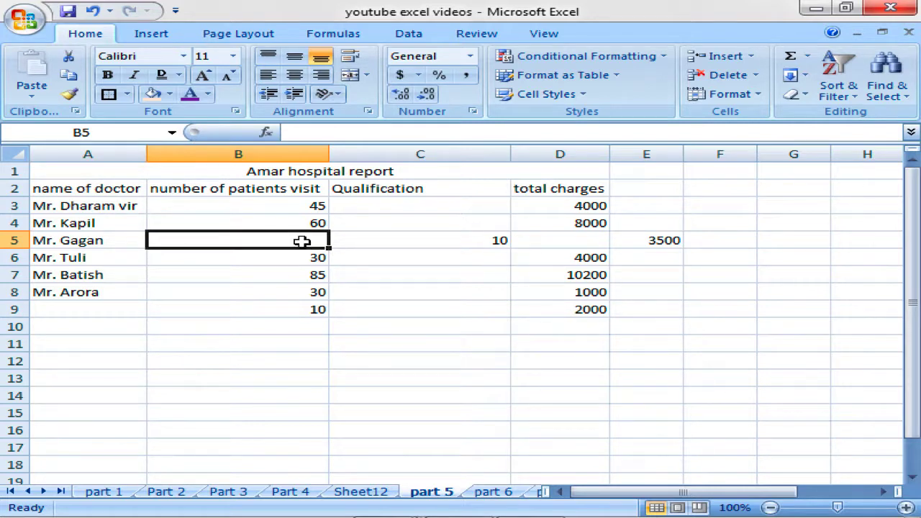
# Try each Insert Cells dialog option, cancel without inserting, and select Mr. Tuli's A6.
pyautogui.click(752, 58)
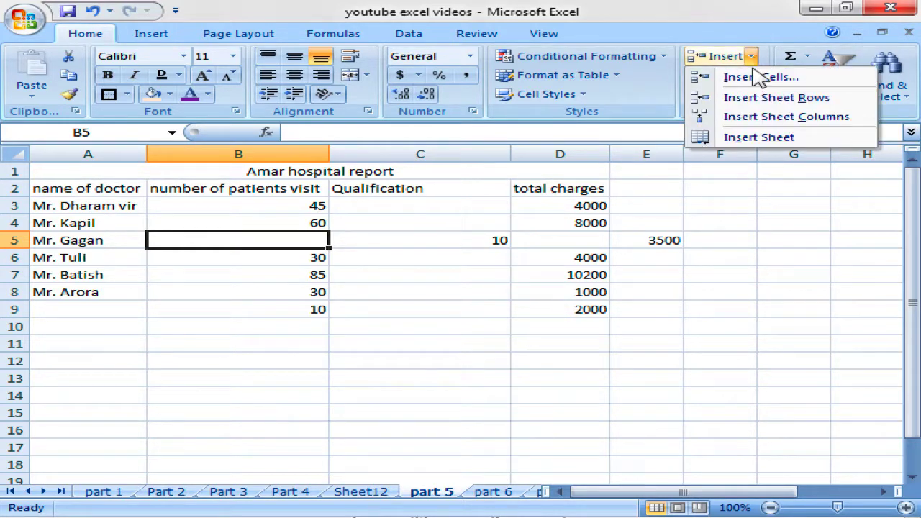
pyautogui.click(748, 80)
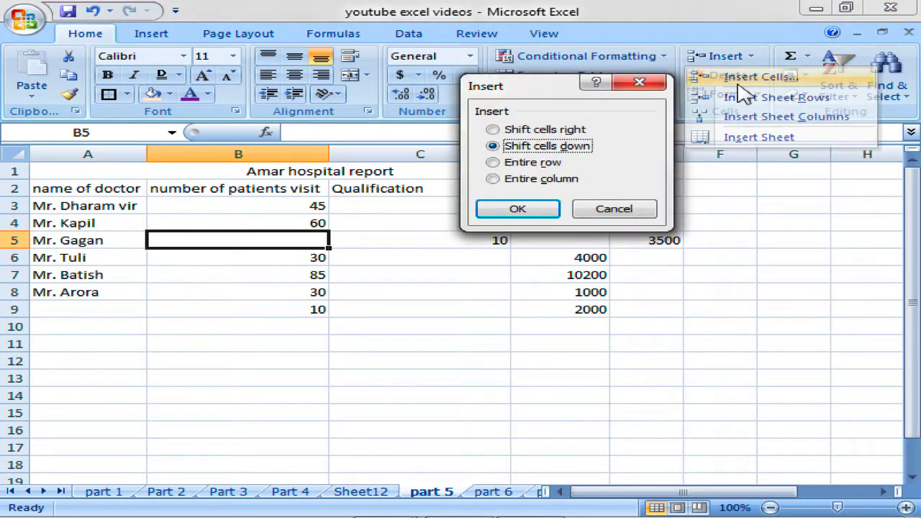
pyautogui.click(545, 131)
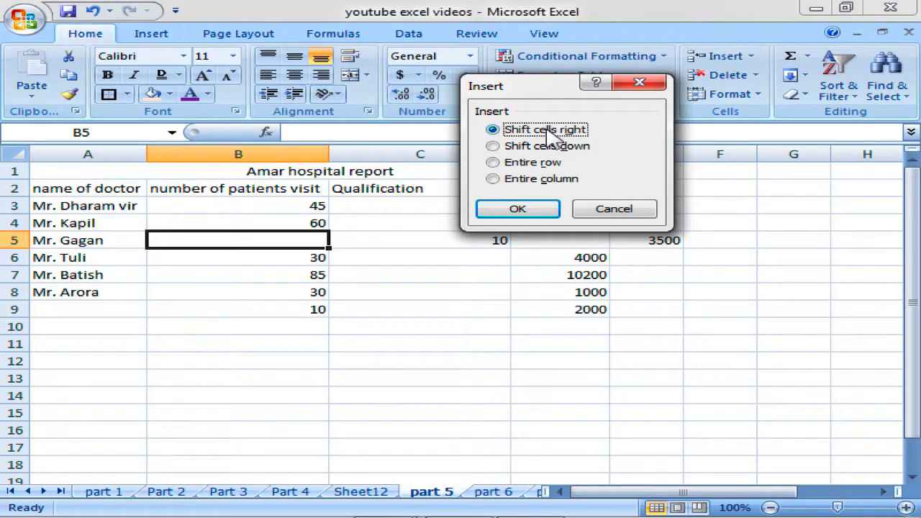
pyautogui.click(549, 146)
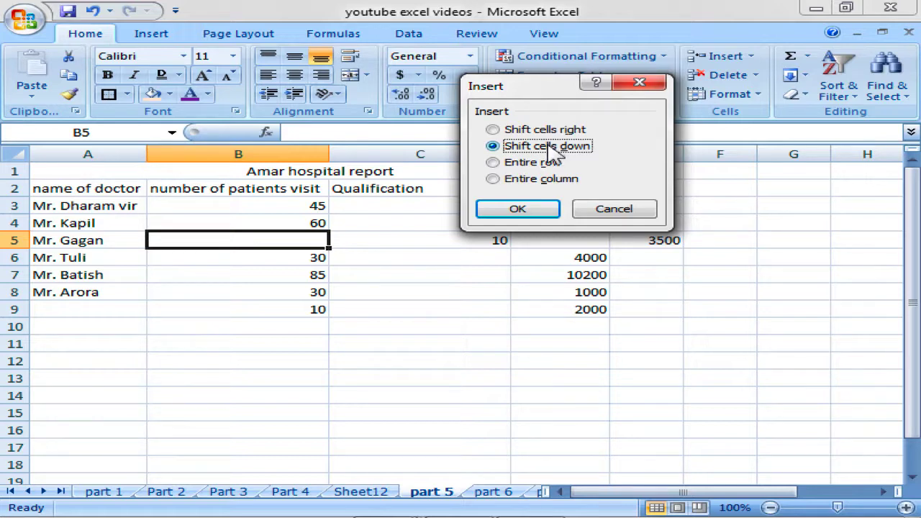
pyautogui.click(550, 131)
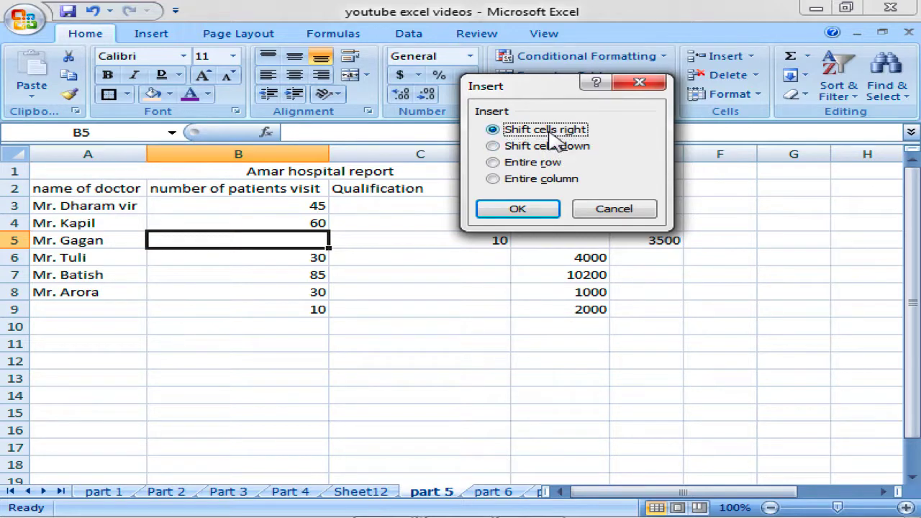
pyautogui.click(541, 165)
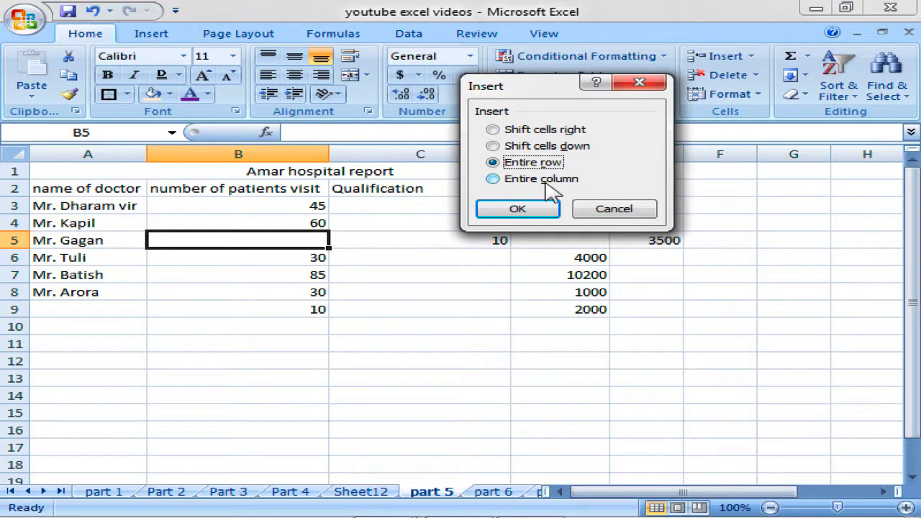
pyautogui.click(545, 181)
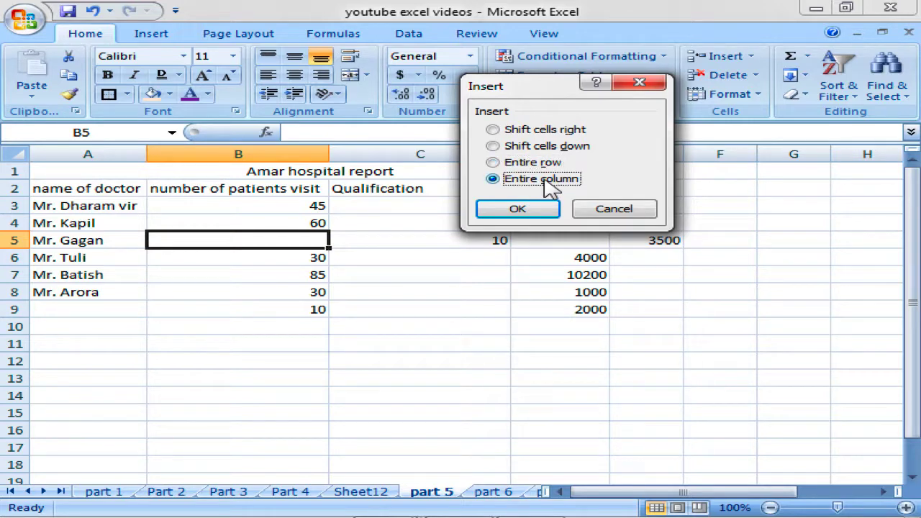
pyautogui.click(615, 210)
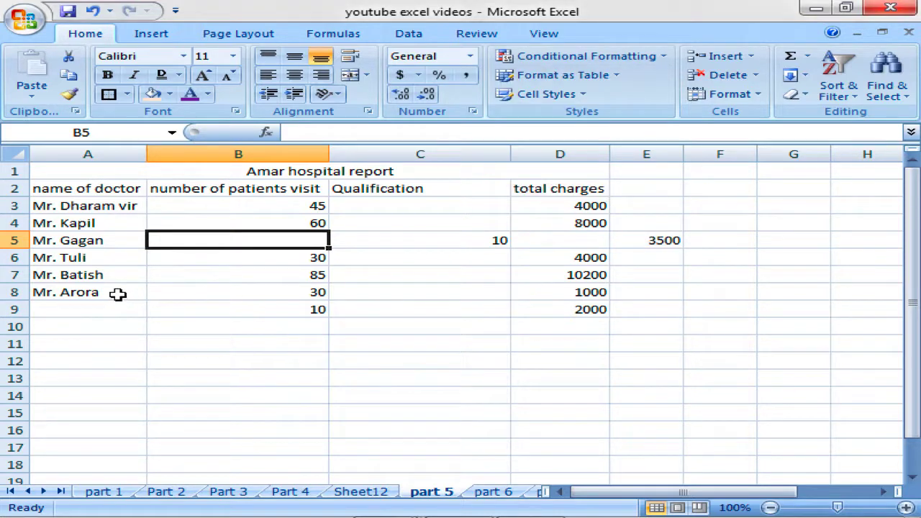
pyautogui.click(95, 263)
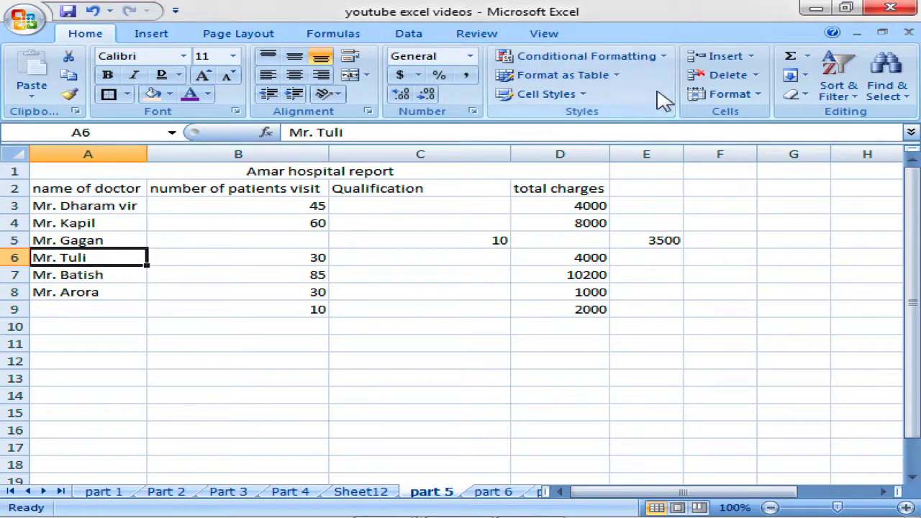
# Insert an entire row above Mr. Tuli through the Insert Cells dialog.
pyautogui.click(750, 56)
pyautogui.click(755, 77)
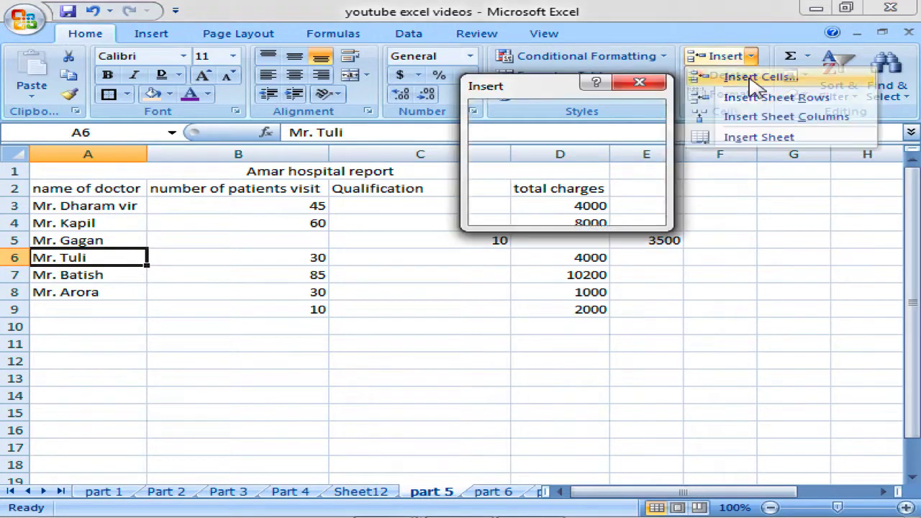
pyautogui.click(493, 163)
pyautogui.click(519, 209)
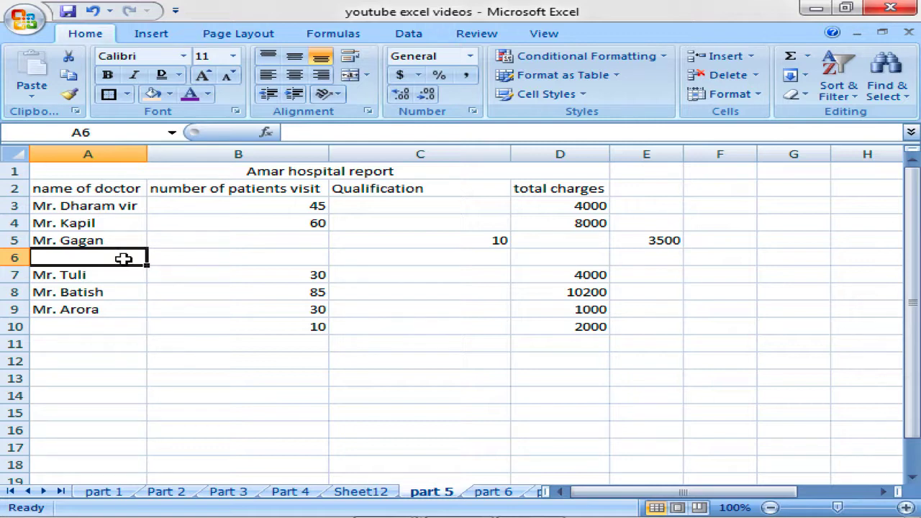
# Select the empty row 6, then select the Qualification heading in C2.
pyautogui.moveTo(124, 258); pyautogui.dragTo(749, 260)
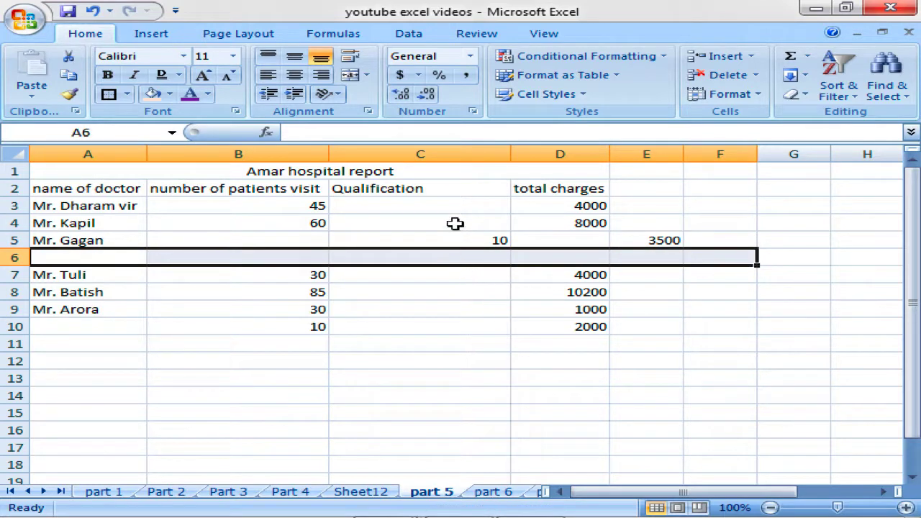
pyautogui.click(113, 257)
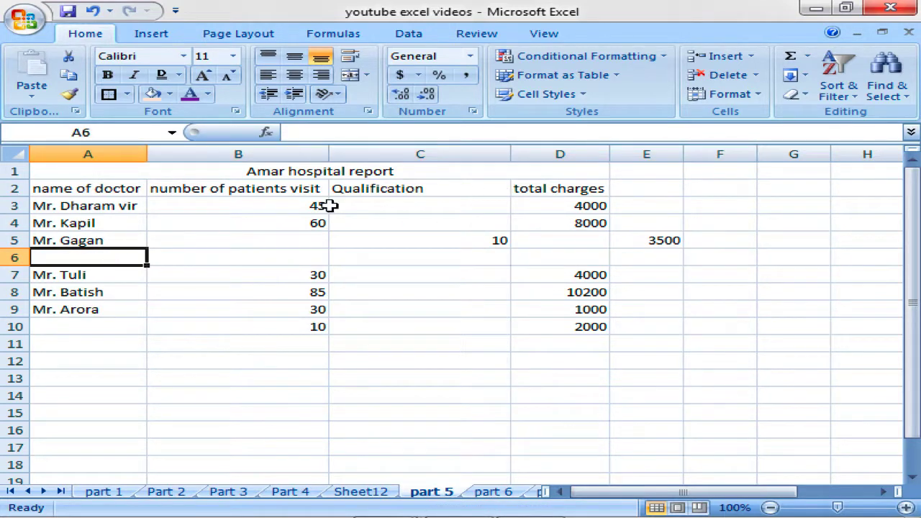
pyautogui.click(752, 60)
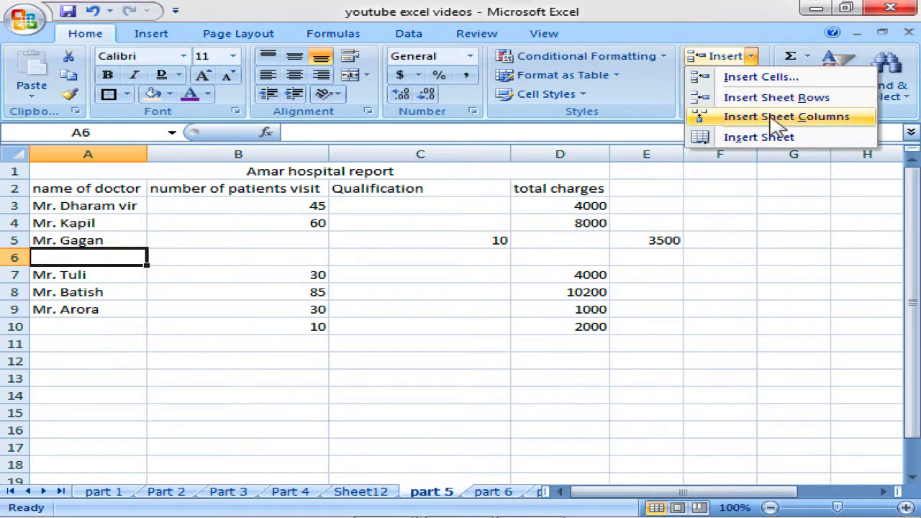
pyautogui.click(547, 247)
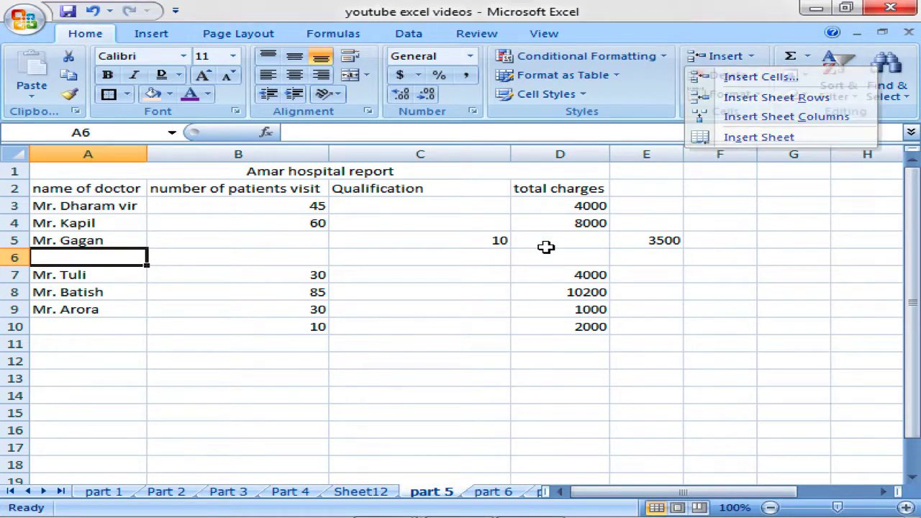
pyautogui.click(407, 188)
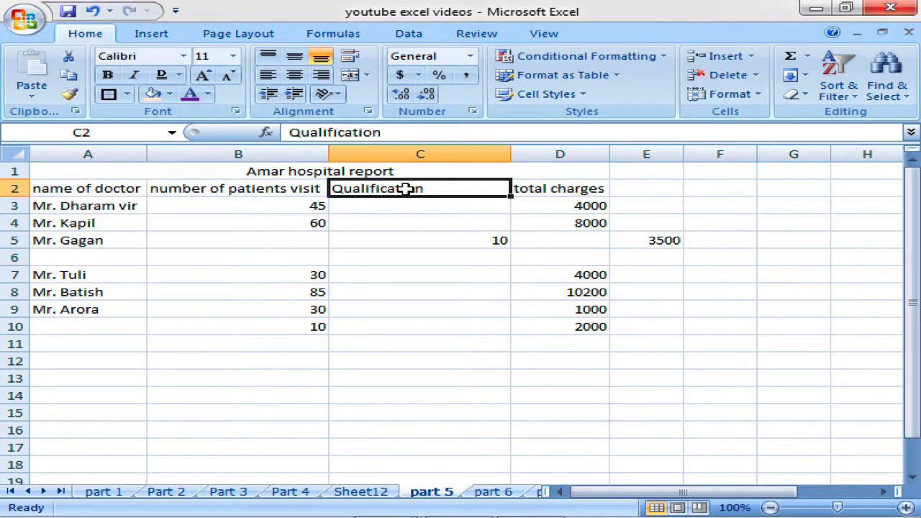
# Insert an entire column at C2, shifting Qualification to D and total charges to E.
pyautogui.click(752, 57)
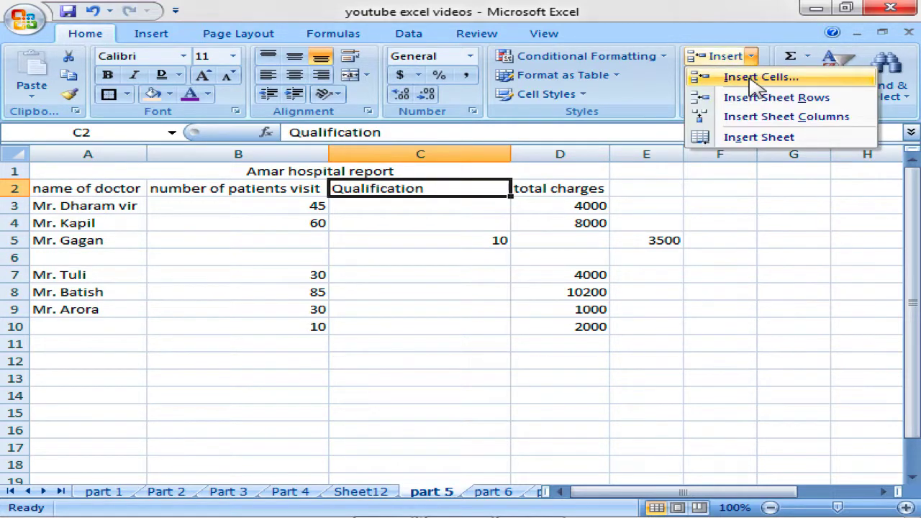
pyautogui.click(753, 81)
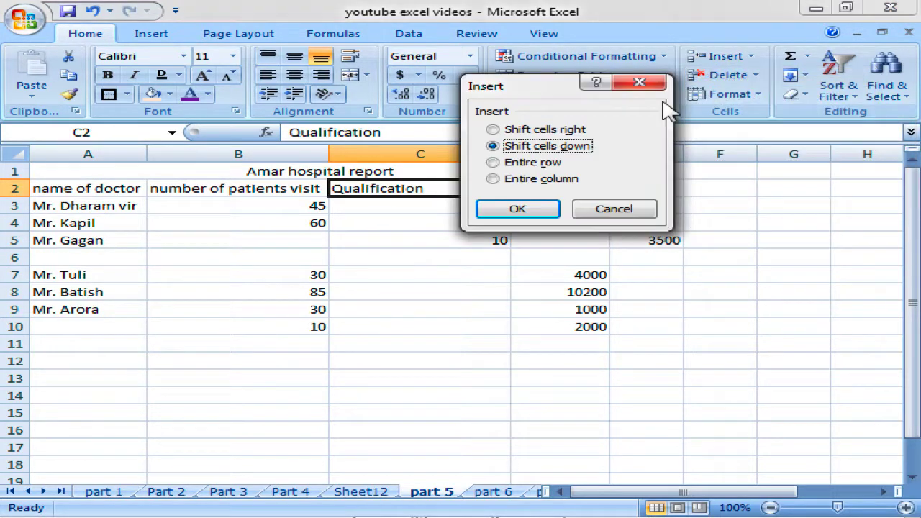
pyautogui.click(515, 180)
pyautogui.click(520, 211)
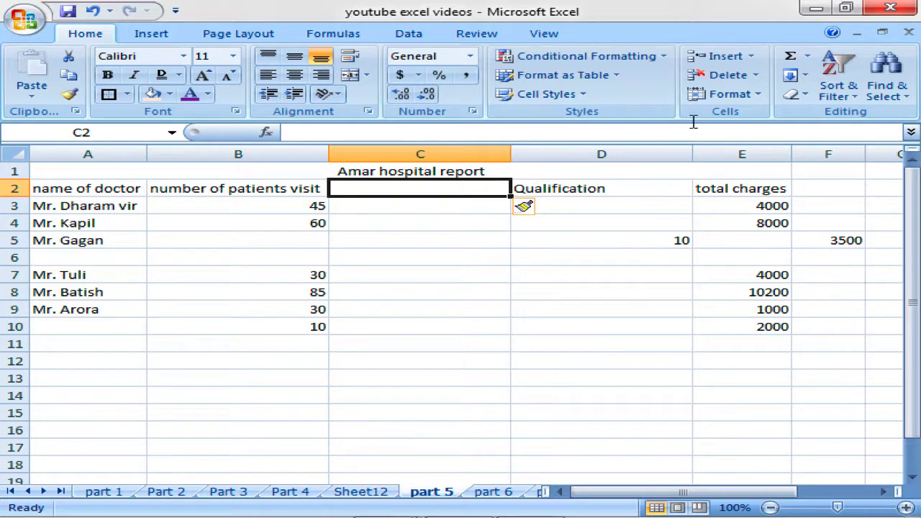
pyautogui.click(752, 56)
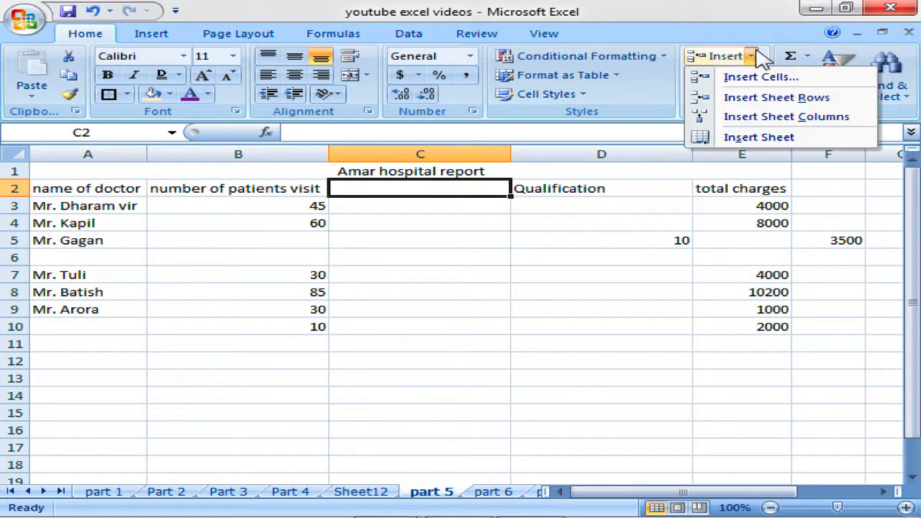
# Select the whole empty row 6 by its row header.
pyautogui.click(752, 56)
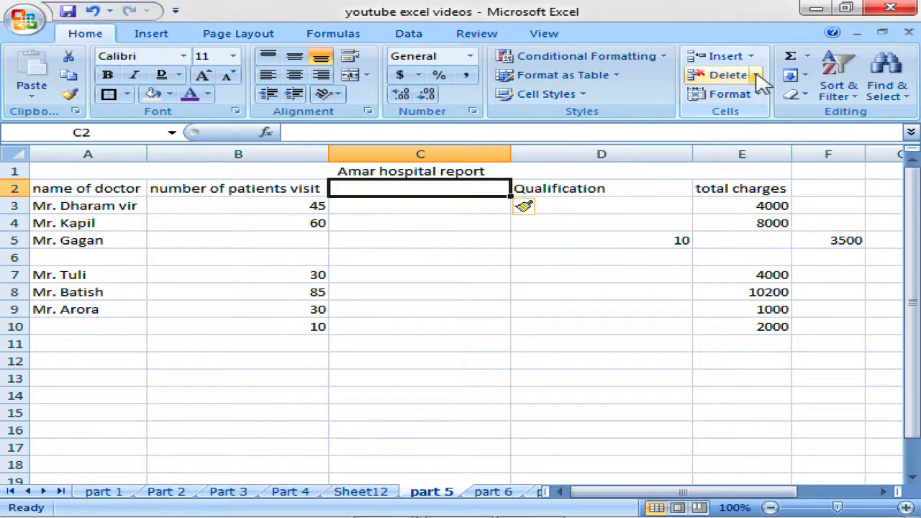
pyautogui.click(757, 76)
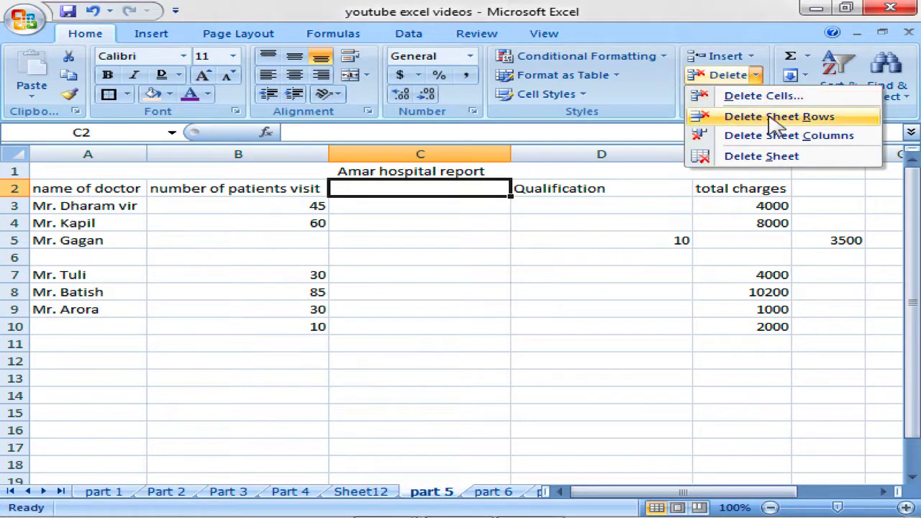
pyautogui.click(191, 257)
pyautogui.click(128, 268)
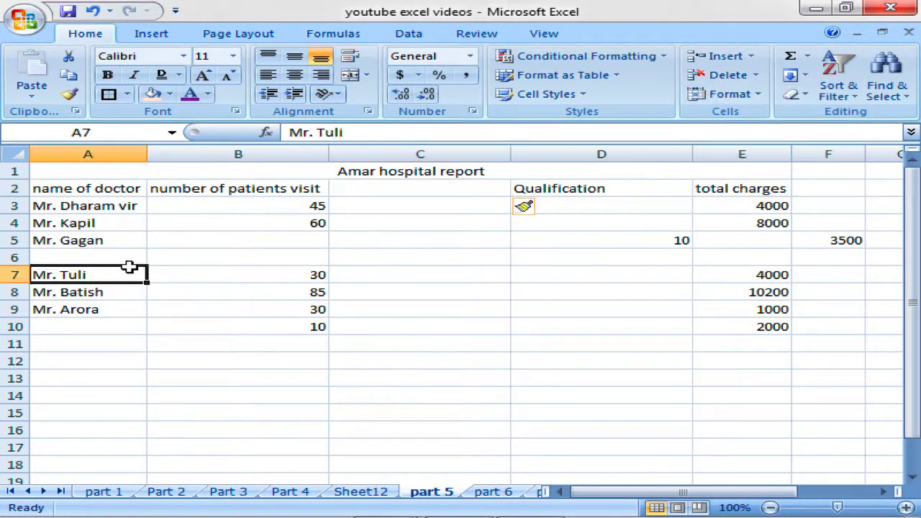
pyautogui.moveTo(119, 258); pyautogui.dragTo(742, 263)
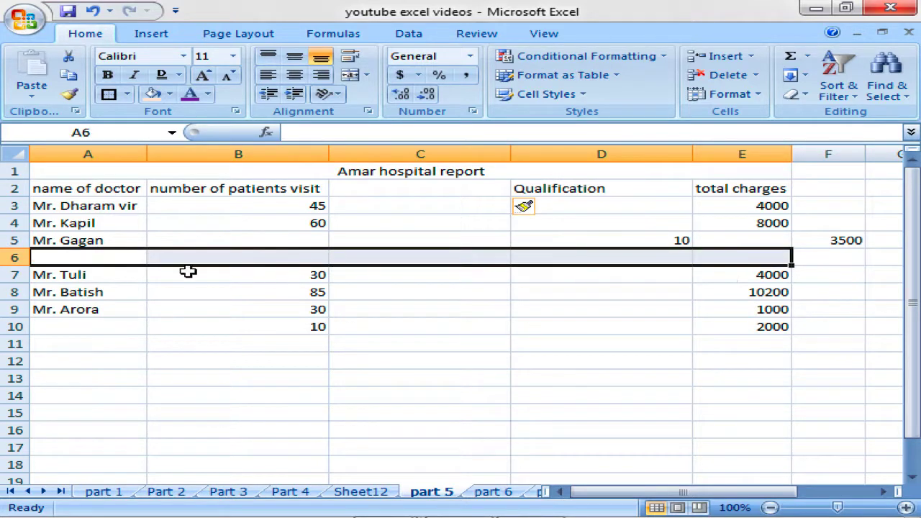
pyautogui.click(125, 259)
pyautogui.press('Right')
pyautogui.press('Right')
pyautogui.press('Right')
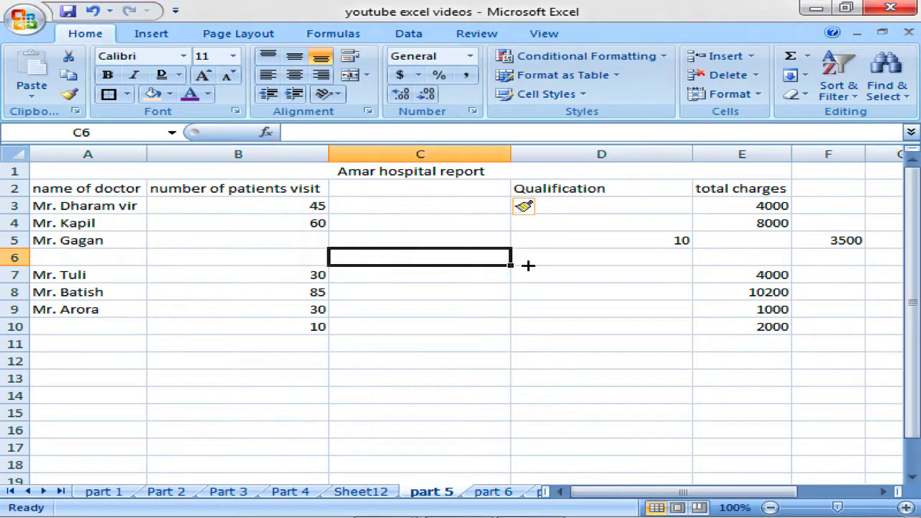
pyautogui.moveTo(94, 261); pyautogui.dragTo(744, 253)
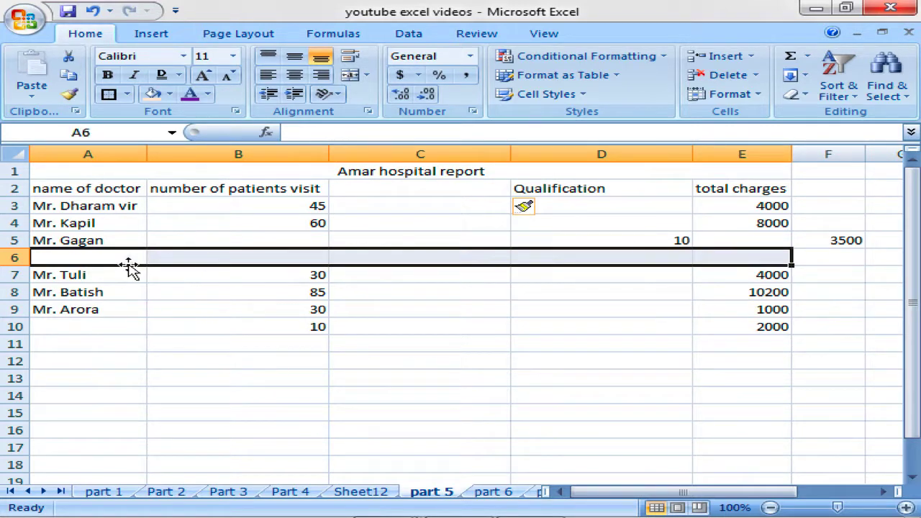
pyautogui.click(10, 258)
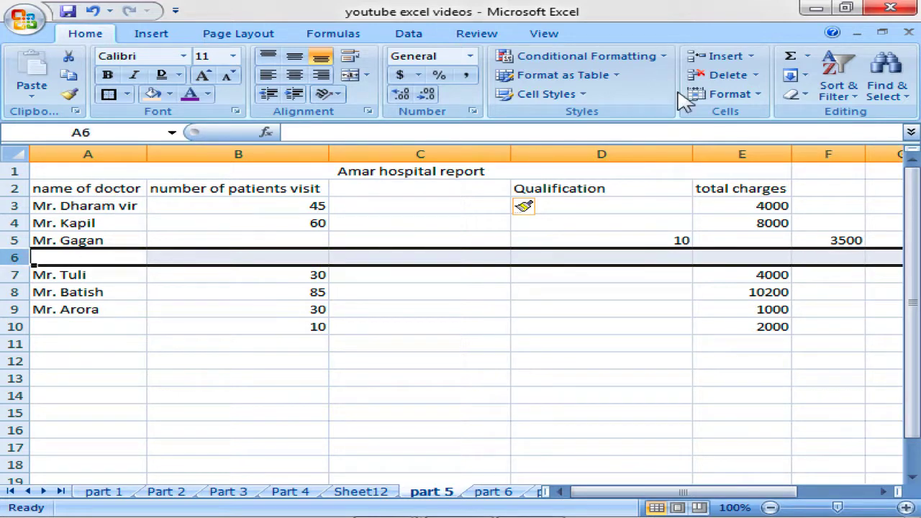
# Delete row 6 with Delete Sheet Rows, then select the blank heading C2.
pyautogui.click(755, 75)
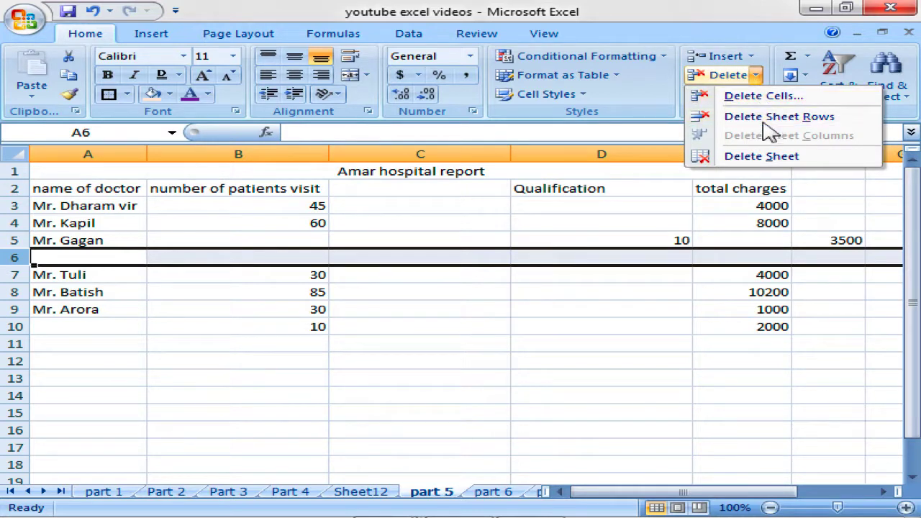
pyautogui.click(769, 118)
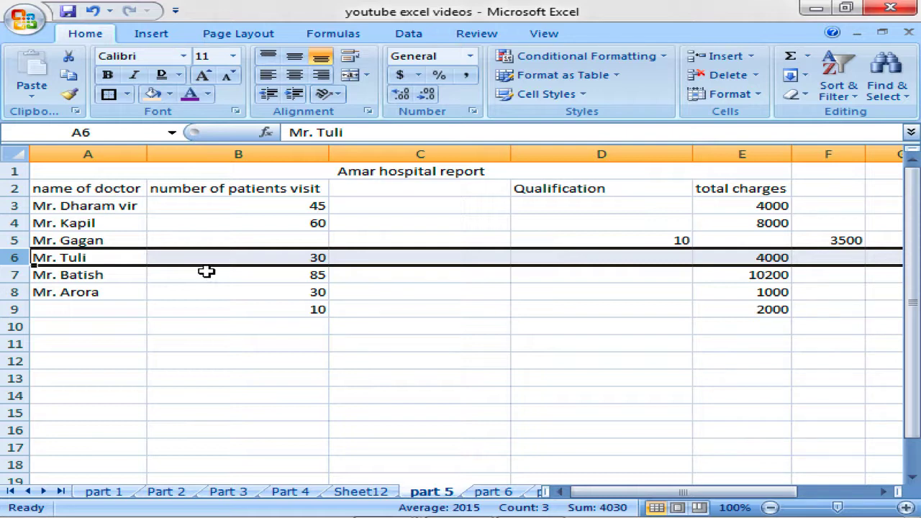
pyautogui.click(756, 76)
pyautogui.click(493, 193)
pyautogui.click(479, 190)
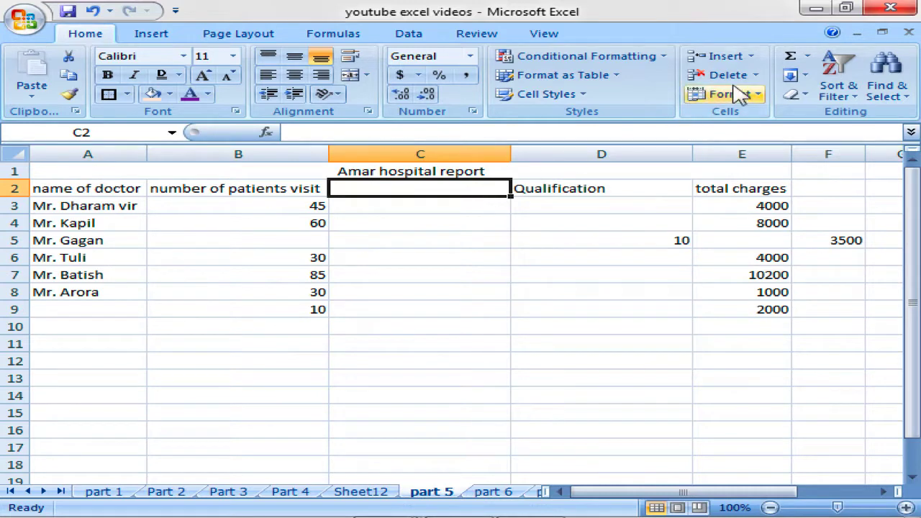
pyautogui.click(757, 74)
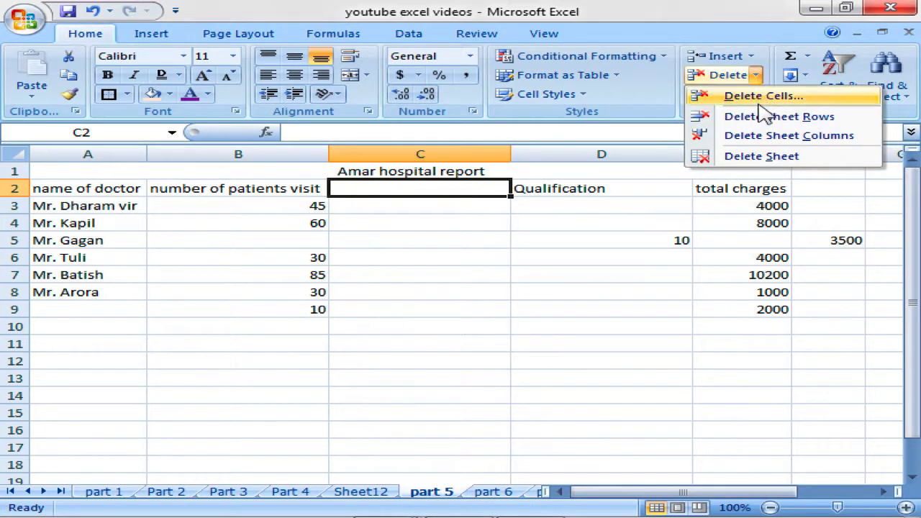
# Delete the blank column C before Qualification, then delete the empty Sheet12 worksheet.
pyautogui.click(762, 137)
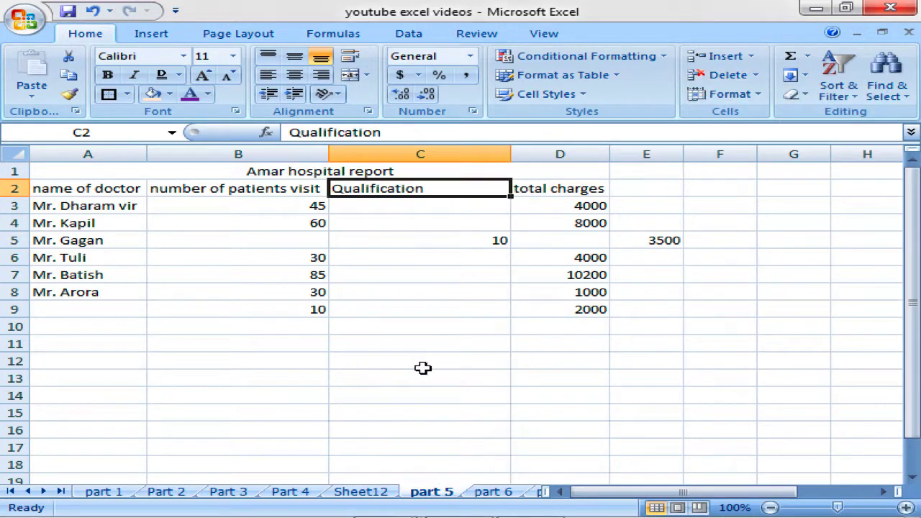
pyautogui.click(367, 493)
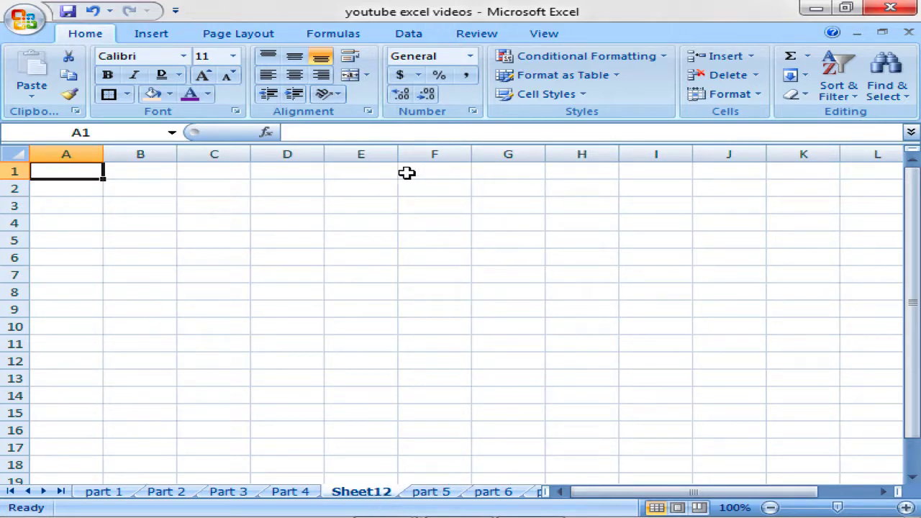
pyautogui.click(757, 75)
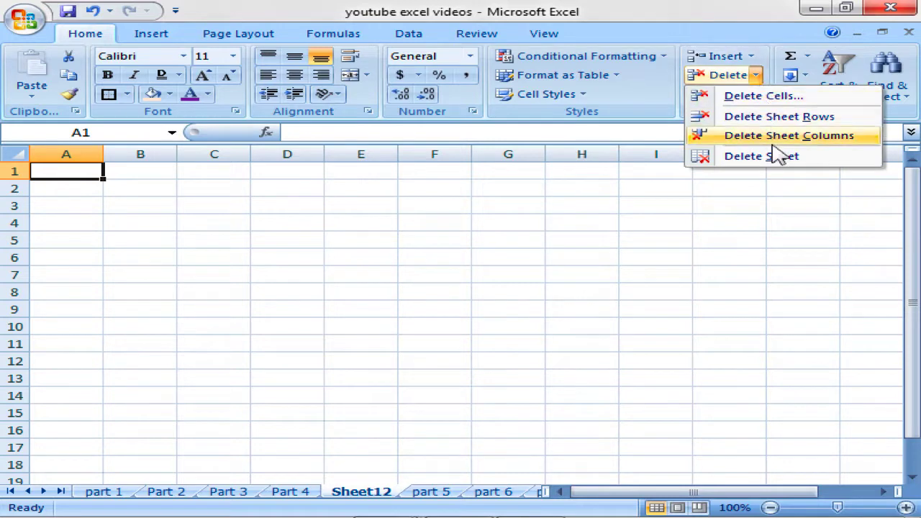
pyautogui.click(777, 162)
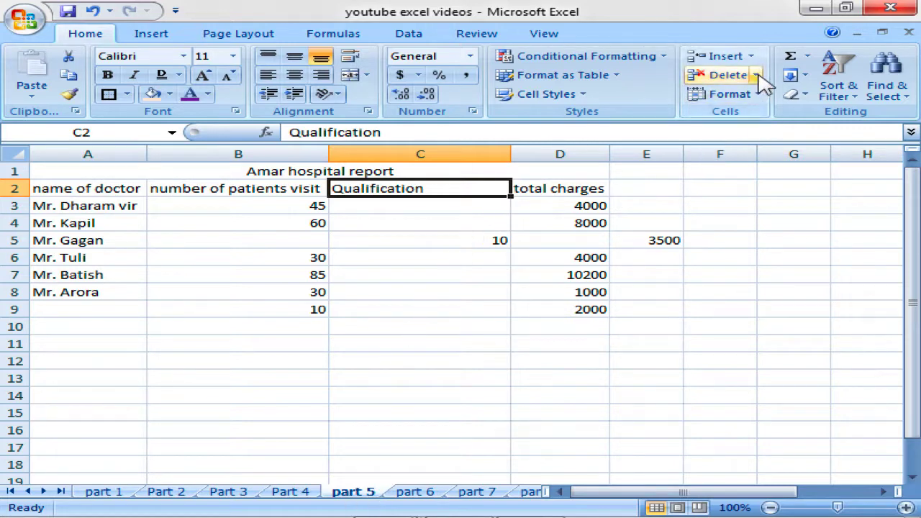
# Review the visit counts in B6 to B9 and select the empty cell B5.
pyautogui.click(277, 238)
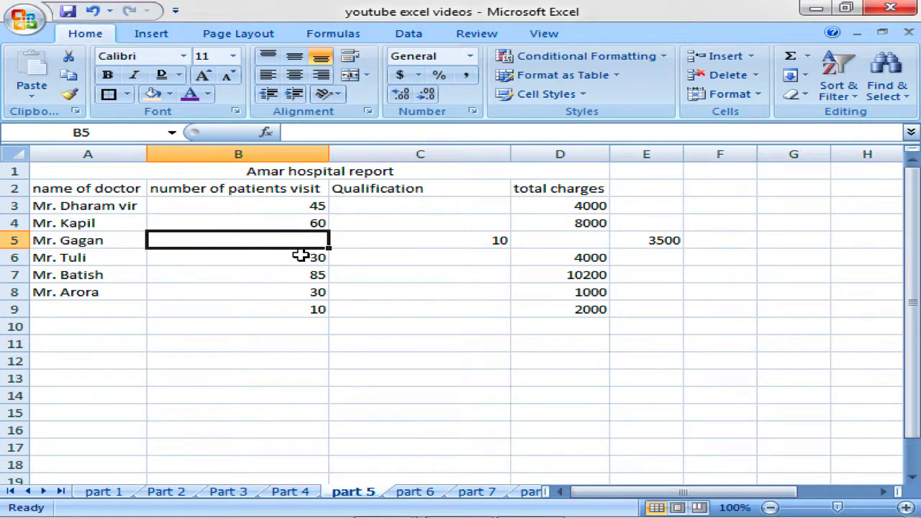
pyautogui.click(300, 257)
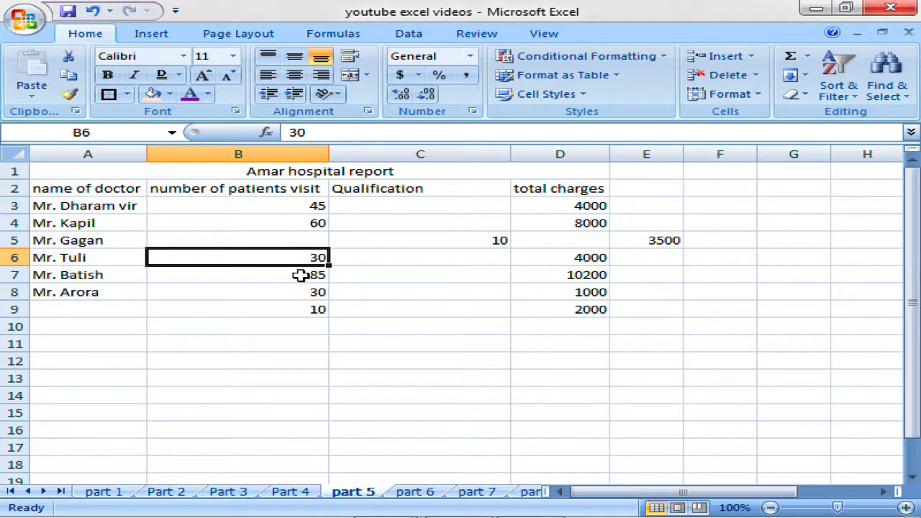
pyautogui.click(303, 274)
pyautogui.click(303, 288)
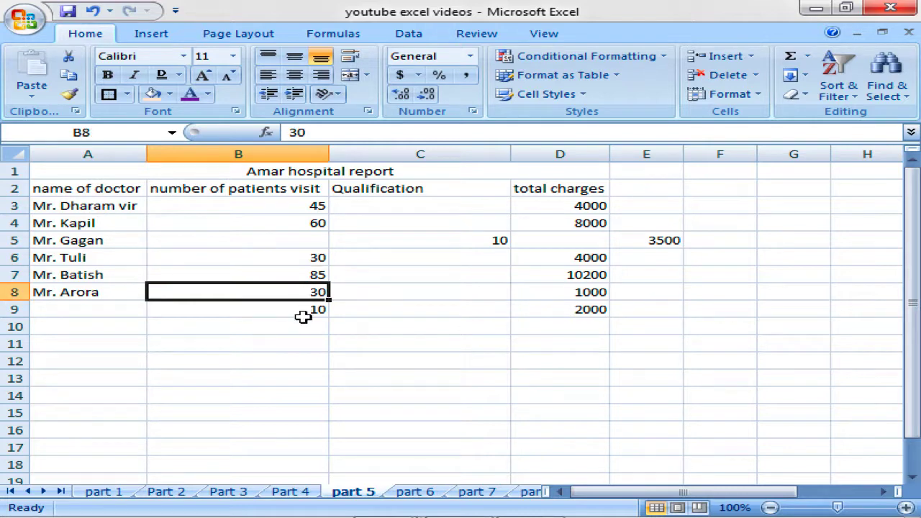
pyautogui.click(305, 321)
pyautogui.moveTo(313, 253); pyautogui.dragTo(310, 310)
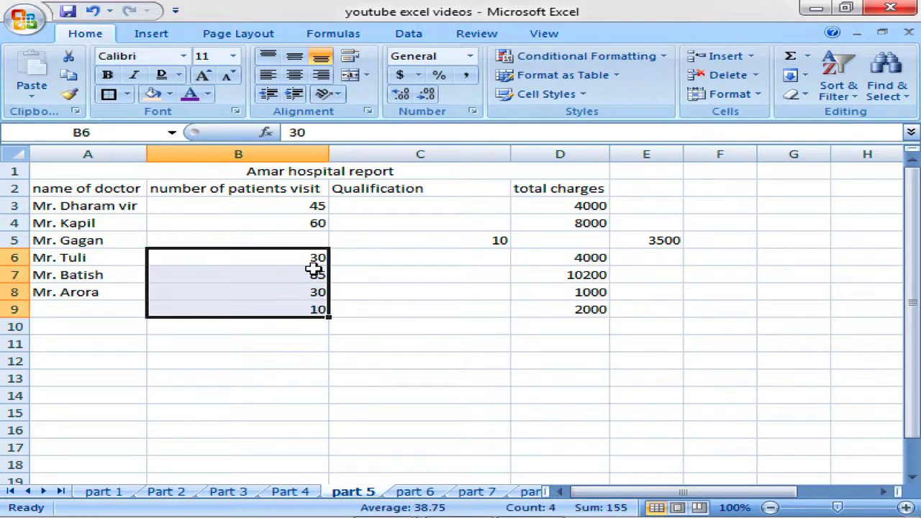
pyautogui.click(314, 239)
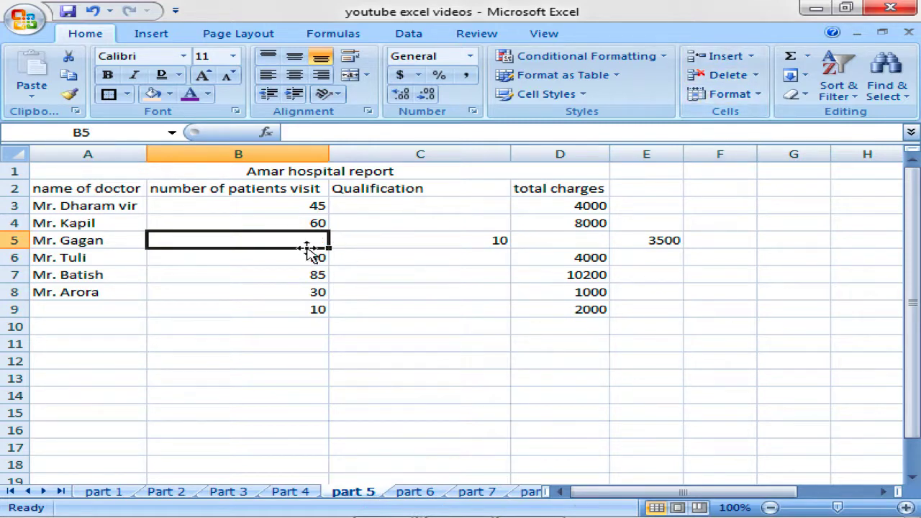
# Delete cell B5 with 'Shift cells up' so the visit numbers move up.
pyautogui.click(755, 75)
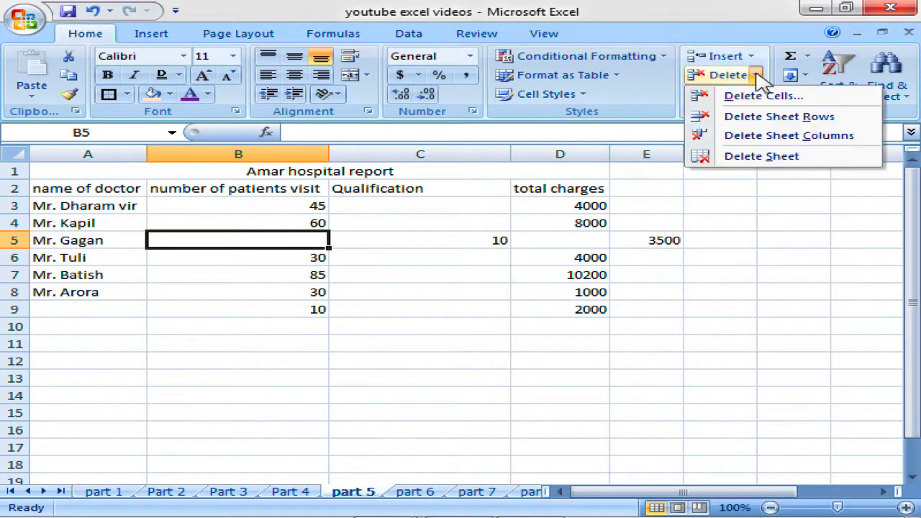
pyautogui.click(765, 98)
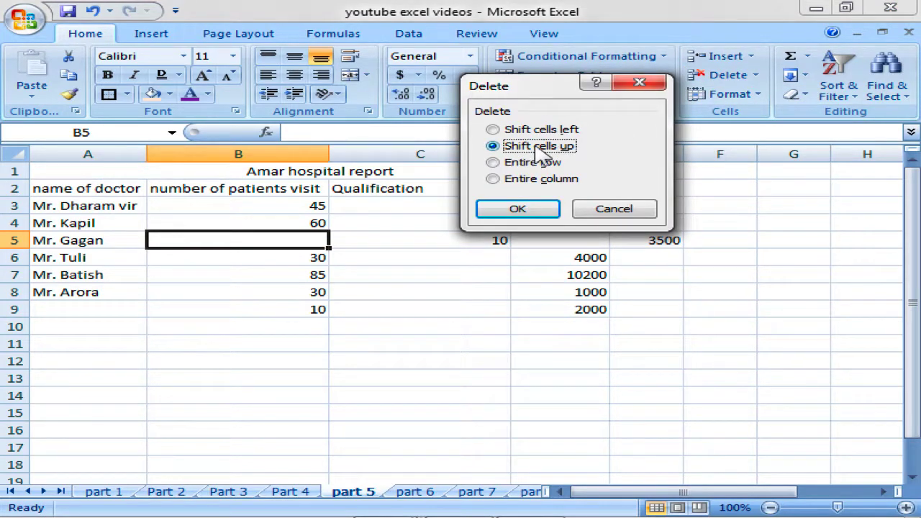
pyautogui.click(518, 210)
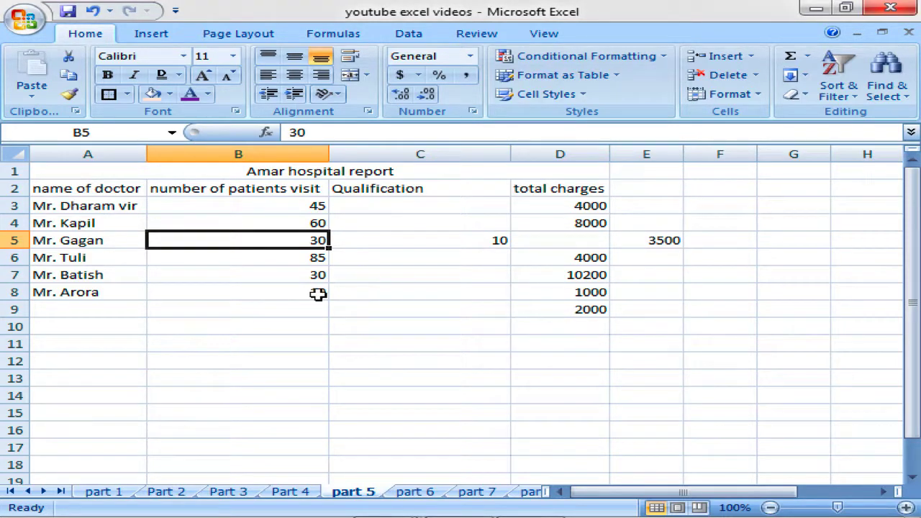
pyautogui.click(317, 294)
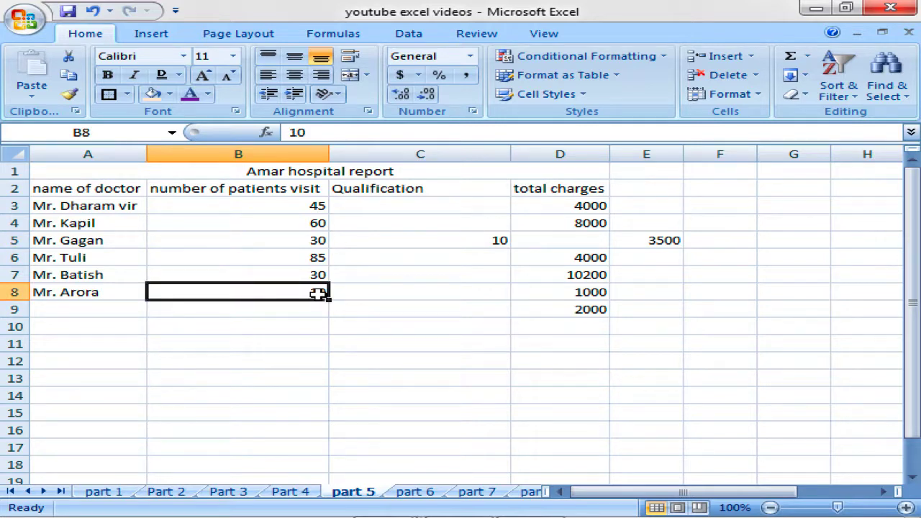
pyautogui.click(313, 238)
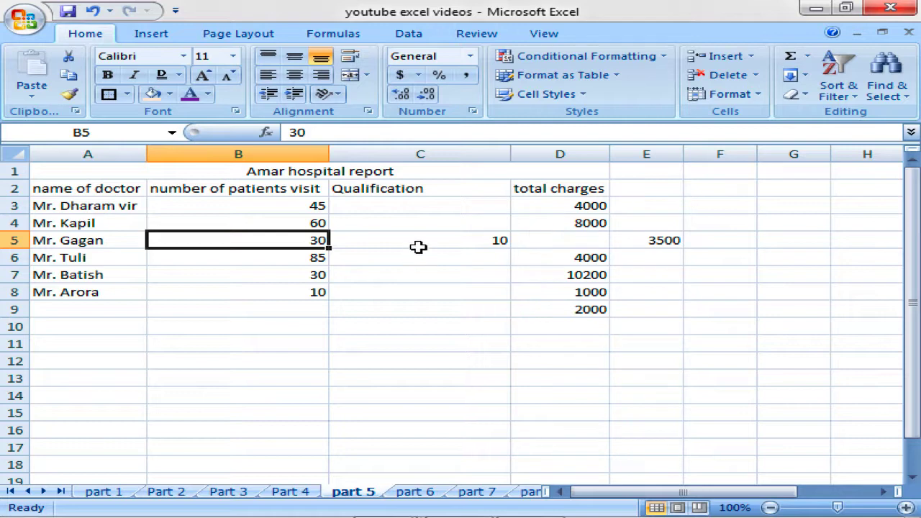
# Check the values across row 5 and select cell B5 again.
pyautogui.click(466, 244)
pyautogui.click(584, 244)
pyautogui.click(633, 241)
pyautogui.click(547, 244)
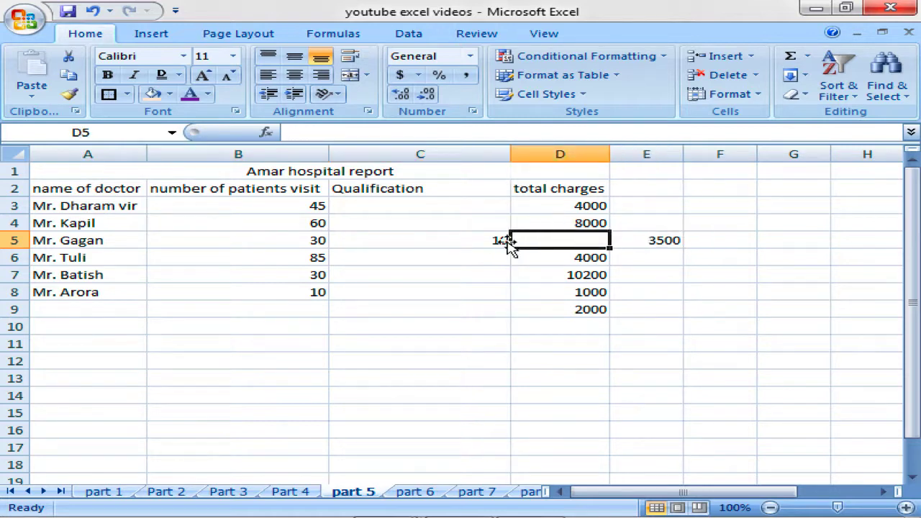
pyautogui.click(432, 241)
pyautogui.click(321, 243)
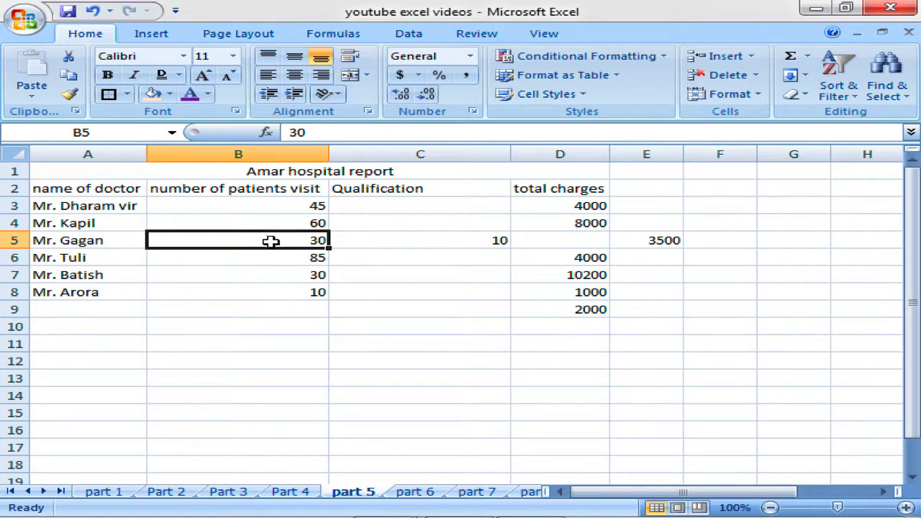
# Delete cell B5 using 'Shift cells left' to pull row 5 left.
pyautogui.click(755, 75)
pyautogui.click(760, 97)
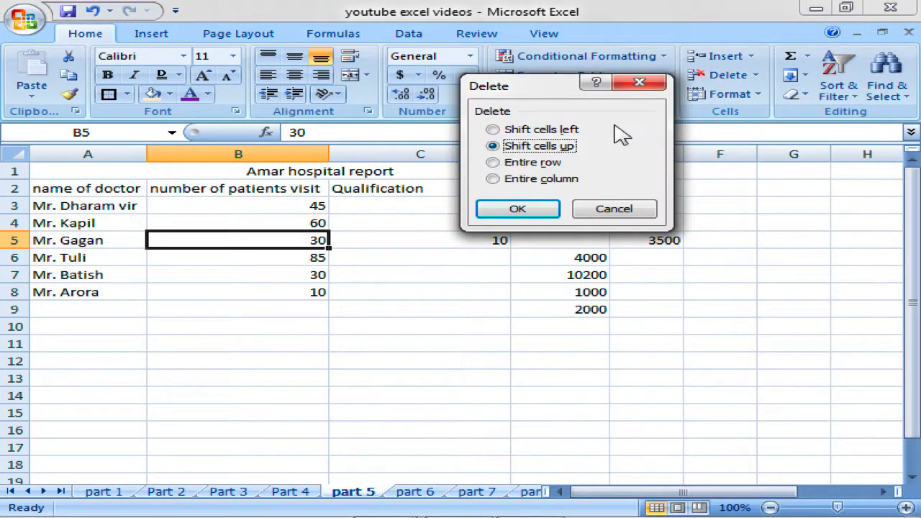
pyautogui.click(532, 135)
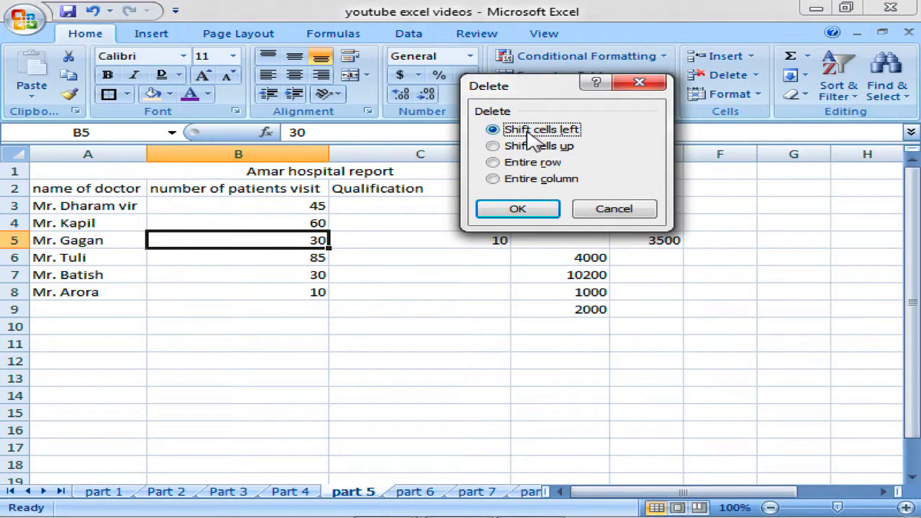
pyautogui.click(533, 218)
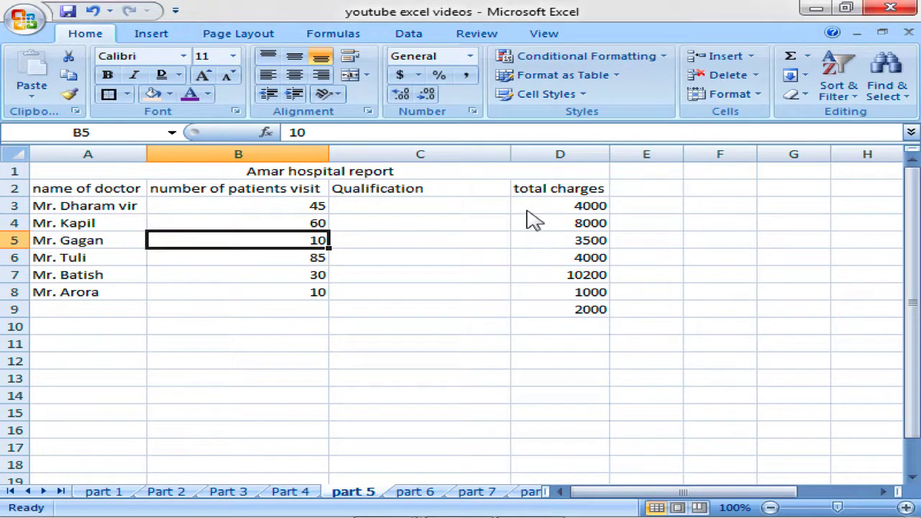
# Verify row 5 now shows 10 in B5, empty C5 and 3500 in D5.
pyautogui.click(378, 241)
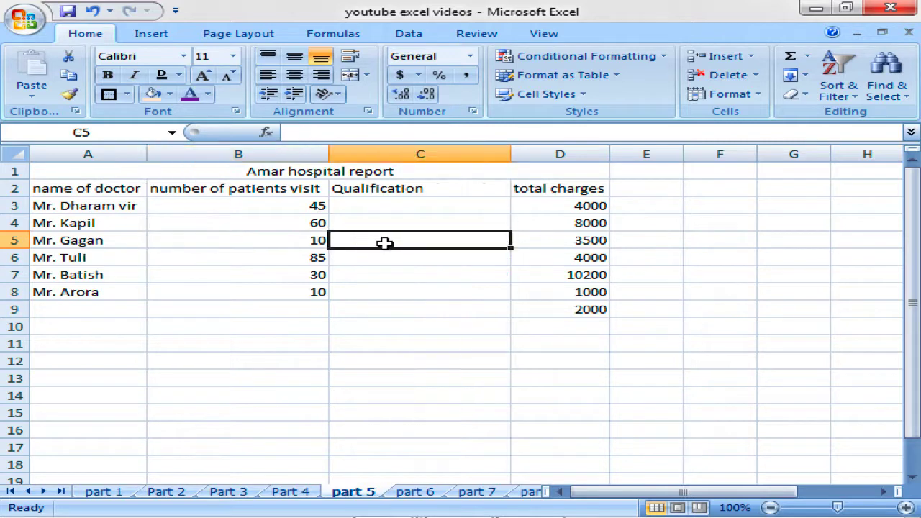
pyautogui.click(309, 240)
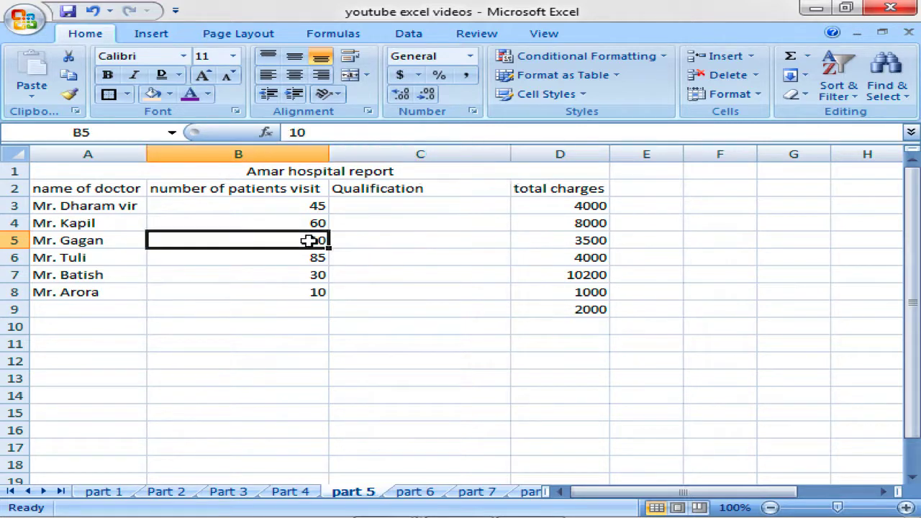
pyautogui.click(568, 242)
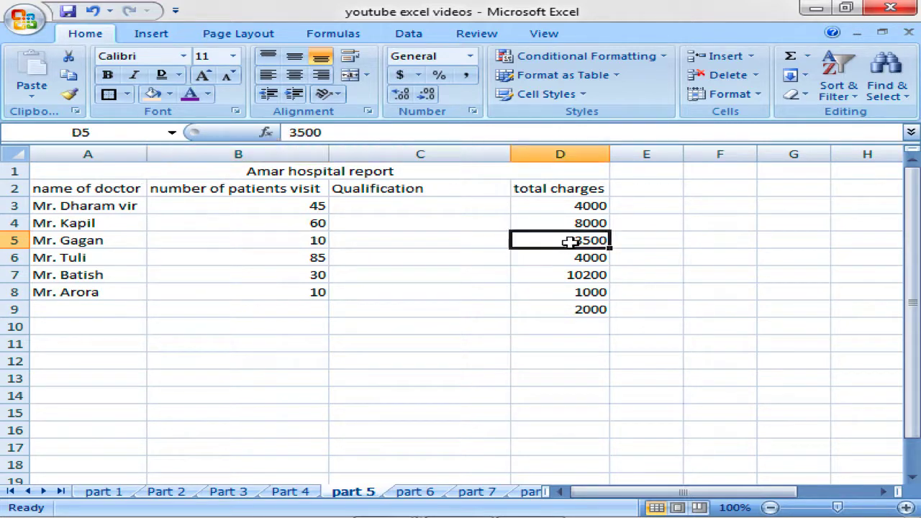
pyautogui.click(473, 243)
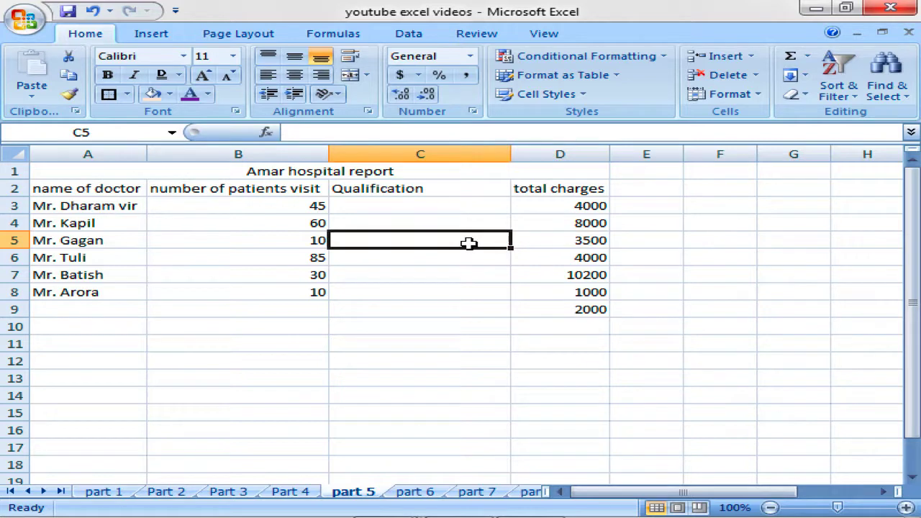
pyautogui.click(652, 239)
pyautogui.click(574, 240)
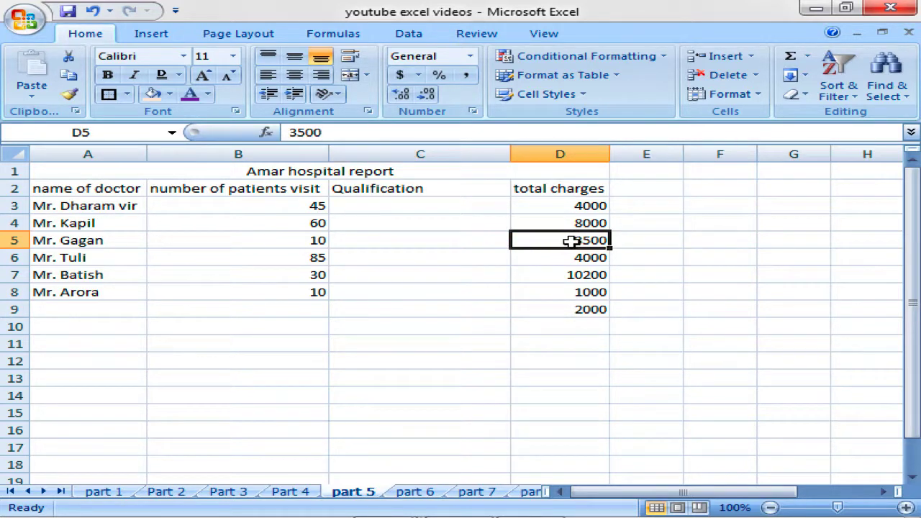
pyautogui.click(276, 241)
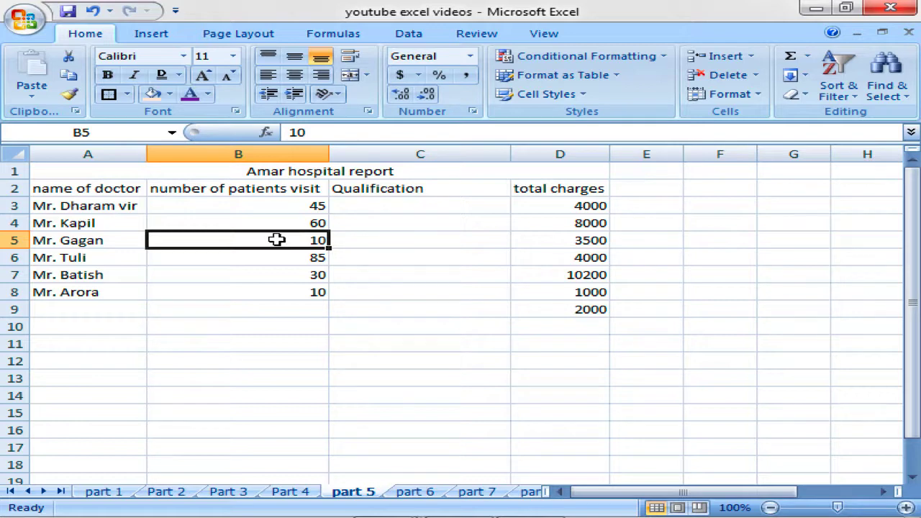
# Try the Entire row and Entire column delete options, cancel, and show the Format options.
pyautogui.click(756, 76)
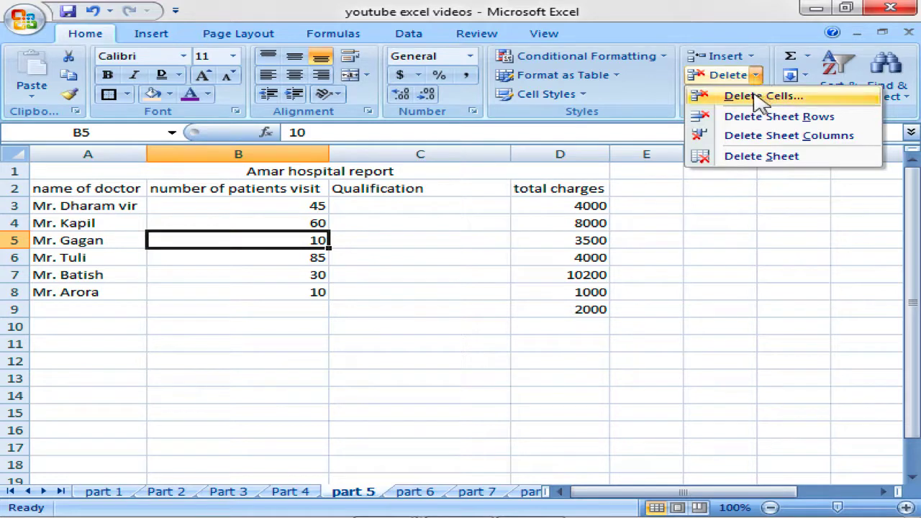
pyautogui.click(762, 95)
pyautogui.click(526, 164)
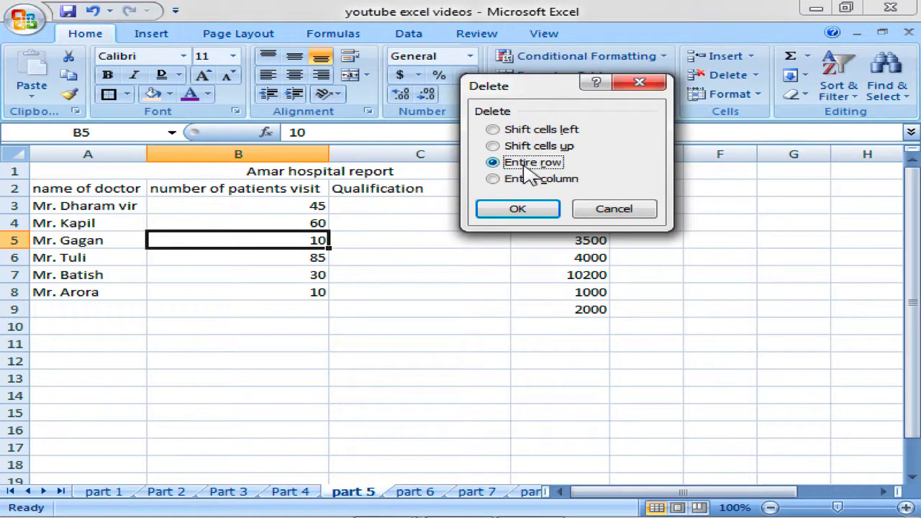
pyautogui.click(516, 182)
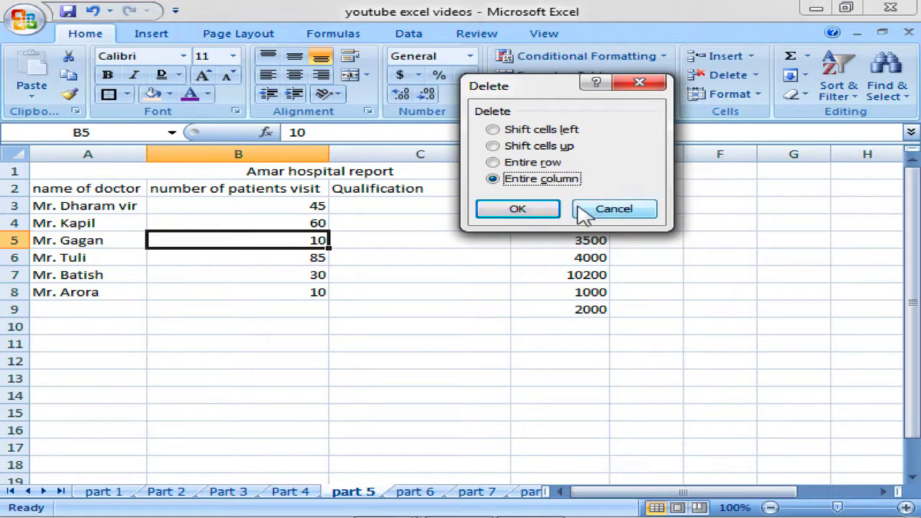
pyautogui.click(584, 213)
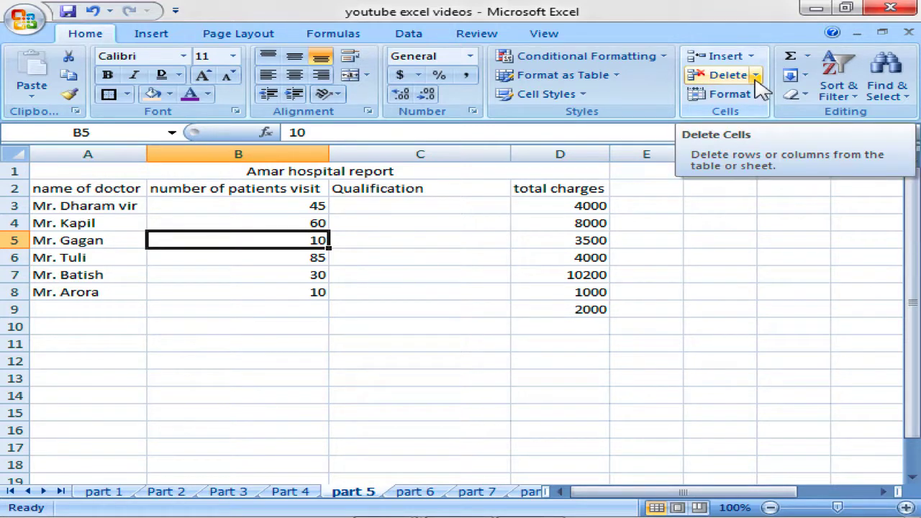
pyautogui.click(757, 96)
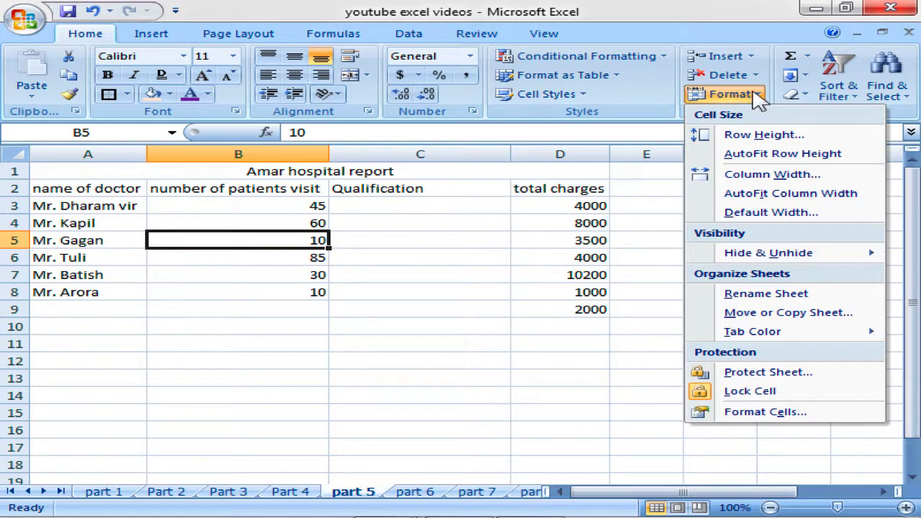
# Set rows 4–7, Mr. Kapil through Mr. Batish, to a row height of 20.
pyautogui.click(178, 237)
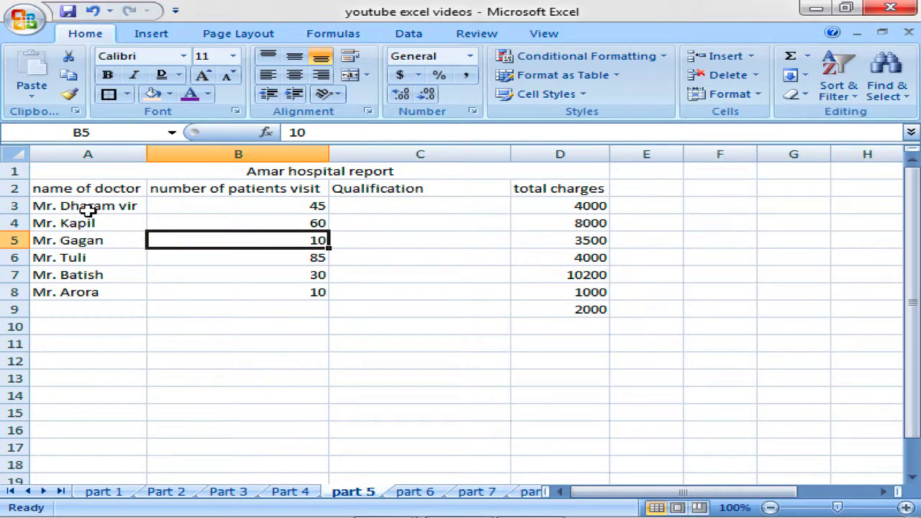
pyautogui.moveTo(91, 208); pyautogui.dragTo(120, 288)
pyautogui.click(115, 259)
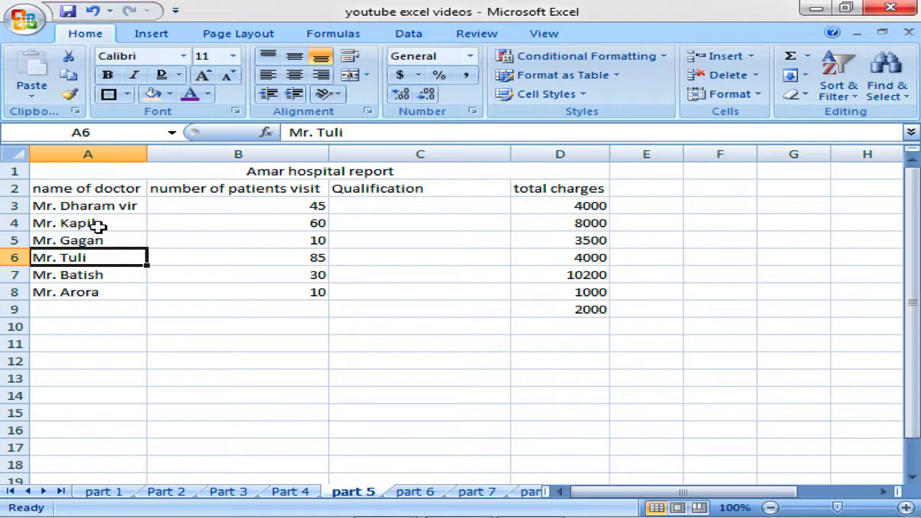
pyautogui.moveTo(98, 227); pyautogui.dragTo(99, 273)
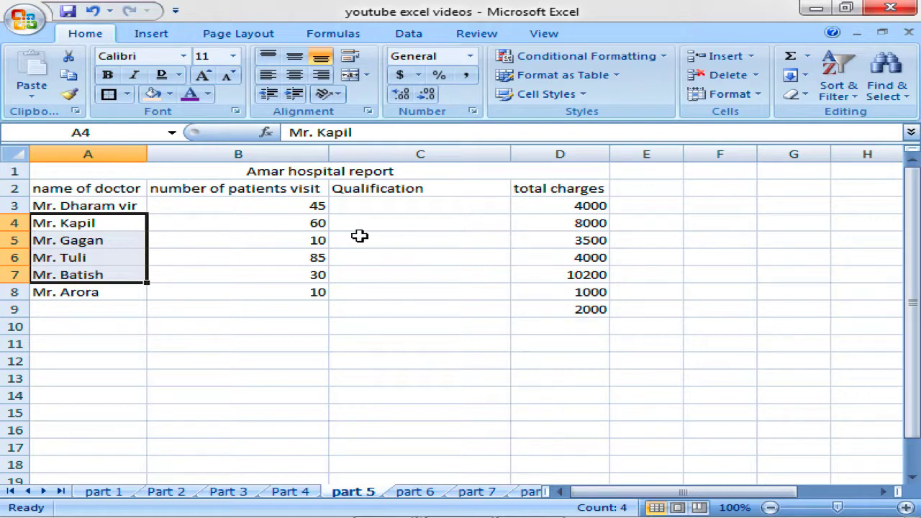
pyautogui.click(753, 101)
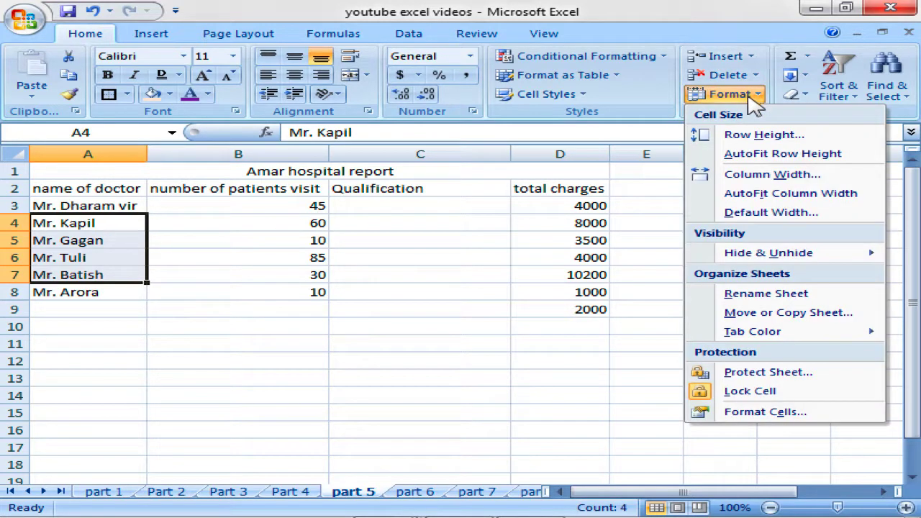
pyautogui.click(746, 135)
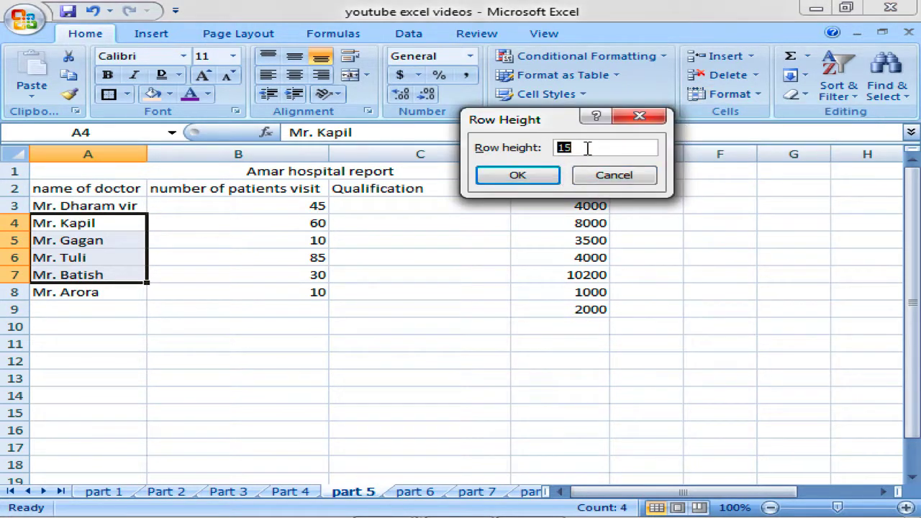
pyautogui.moveTo(583, 148); pyautogui.dragTo(557, 148)
pyautogui.press('Return')
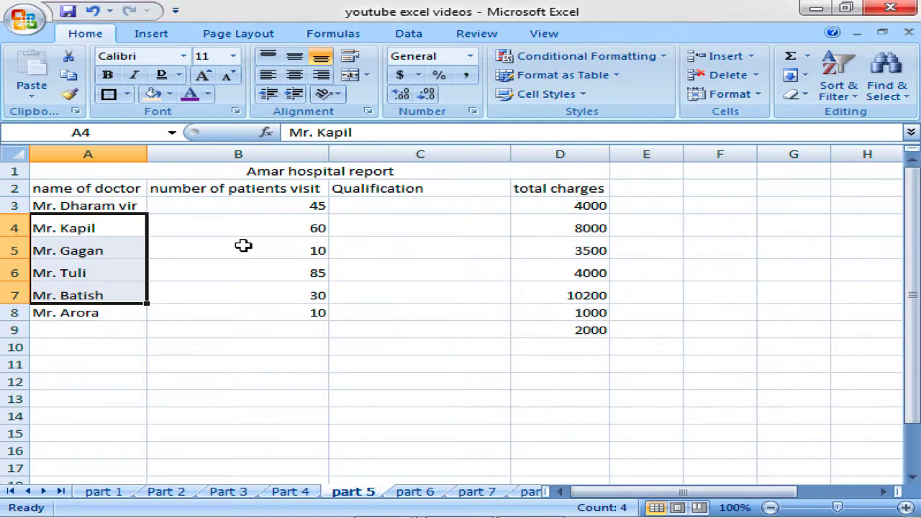
pyautogui.click(15, 154)
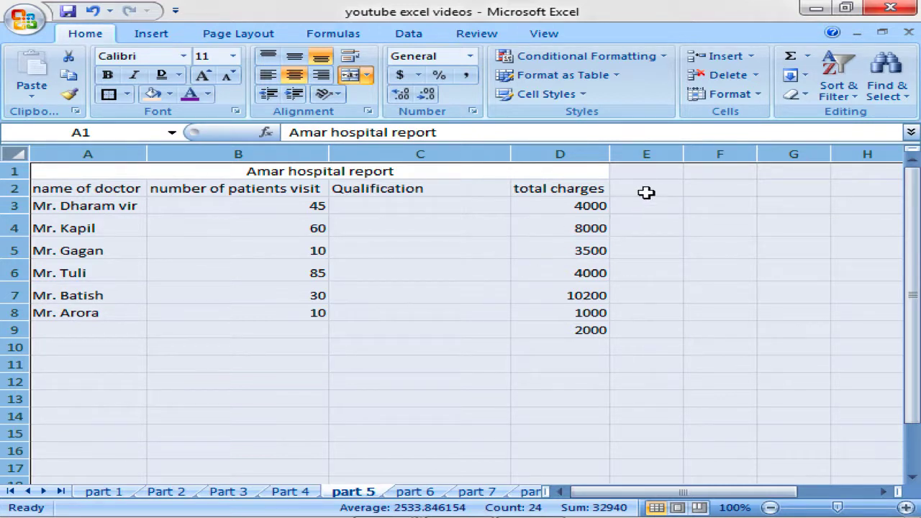
# Apply row height 20 to every row of the worksheet.
pyautogui.click(763, 97)
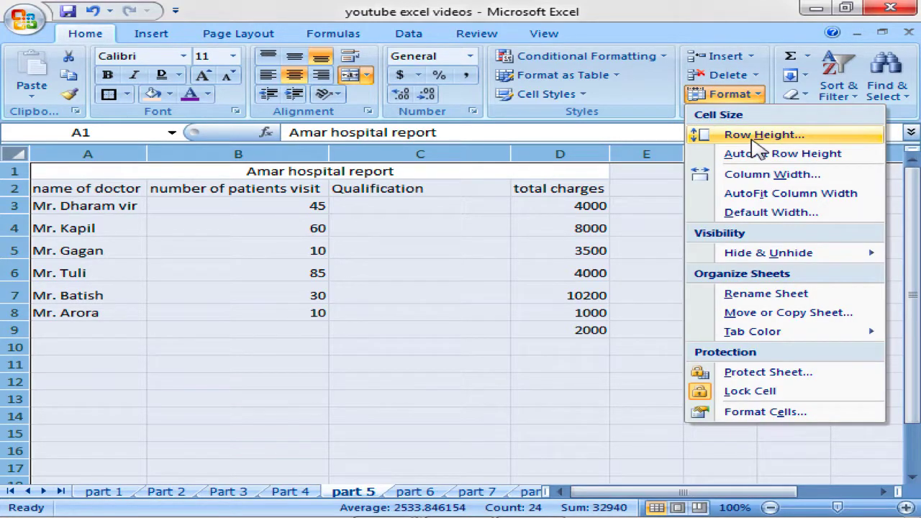
pyautogui.click(757, 137)
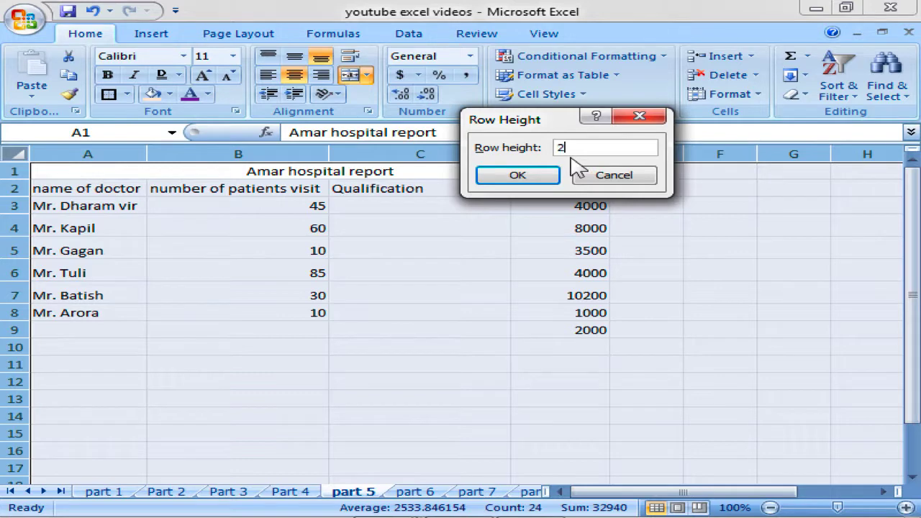
pyautogui.write('20')
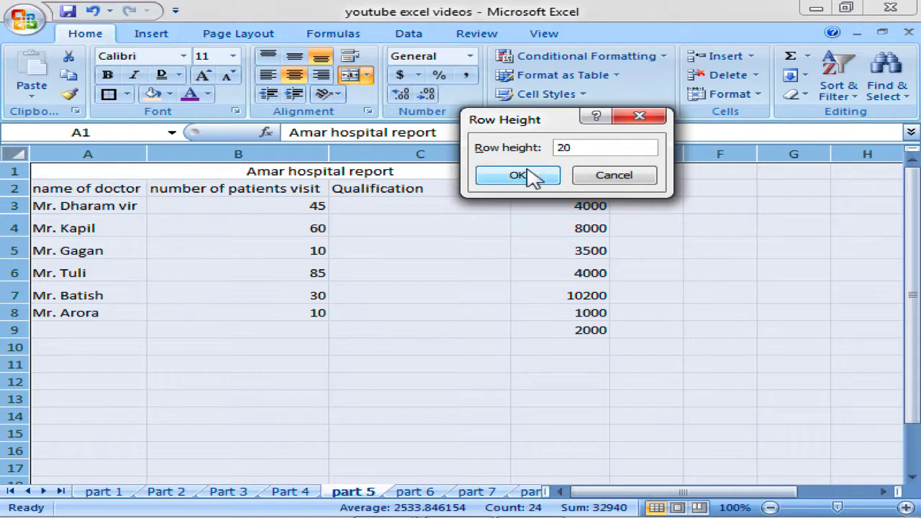
pyautogui.click(531, 176)
pyautogui.click(215, 266)
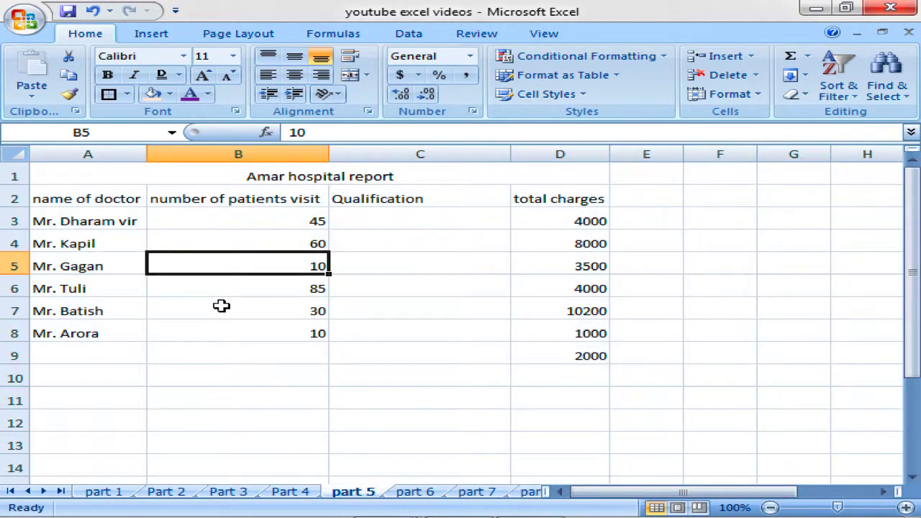
pyautogui.scroll(-4, 220, 307)
pyautogui.scroll(4, 232, 305)
pyautogui.click(19, 154)
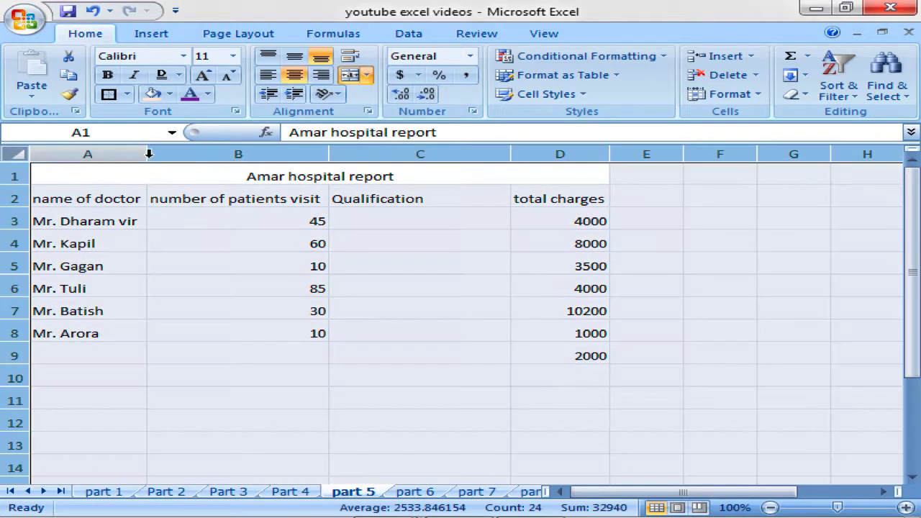
pyautogui.click(761, 95)
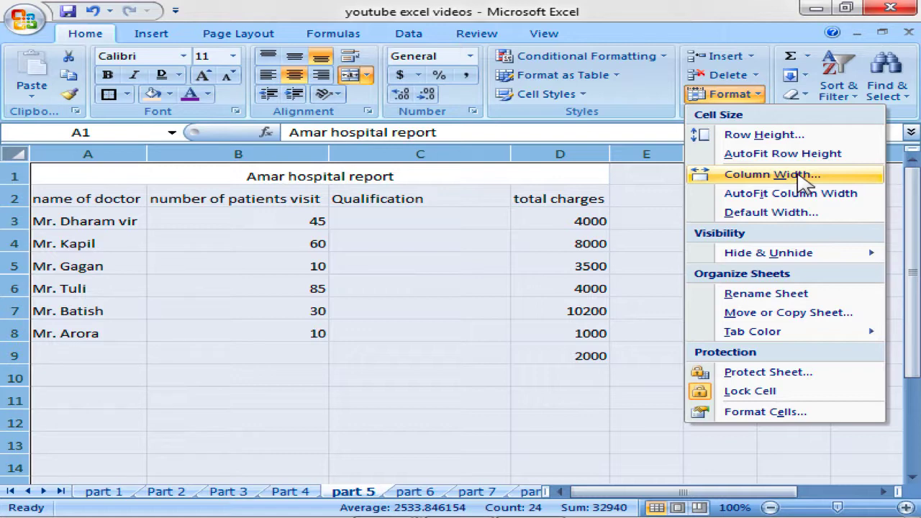
# Apply column width 20 to every column of the sheet.
pyautogui.click(804, 181)
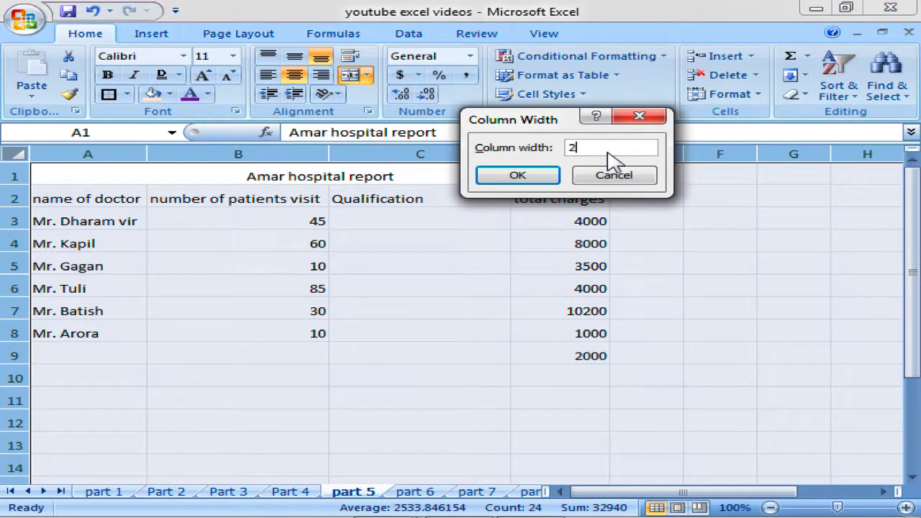
pyautogui.press('Return')
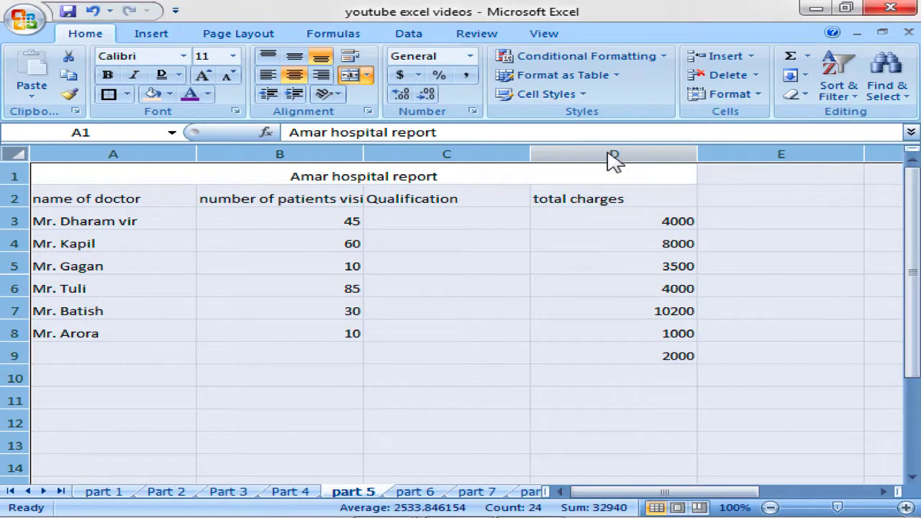
pyautogui.click(245, 310)
# Check cells A4 to E4 and select table columns A to C from A2.
pyautogui.click(45, 246)
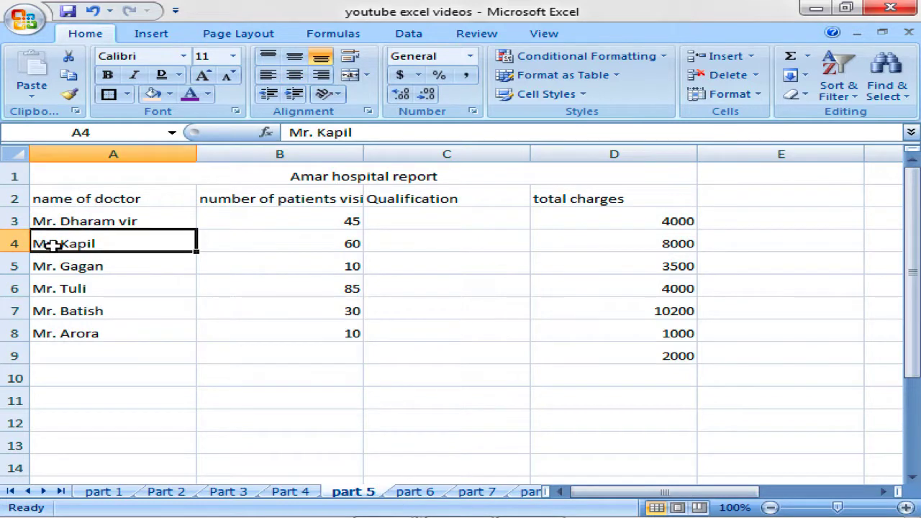
pyautogui.click(245, 239)
pyautogui.click(440, 243)
pyautogui.click(636, 248)
pyautogui.click(753, 241)
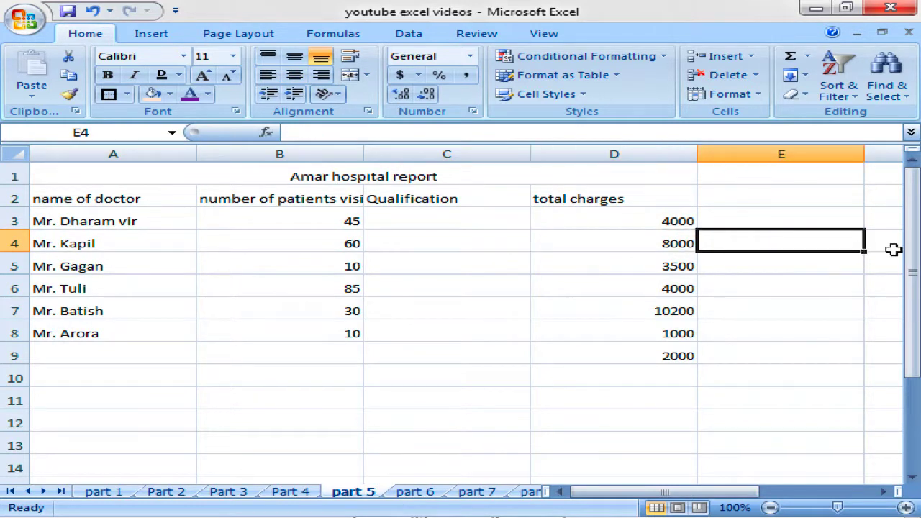
pyautogui.moveTo(134, 195); pyautogui.dragTo(406, 391)
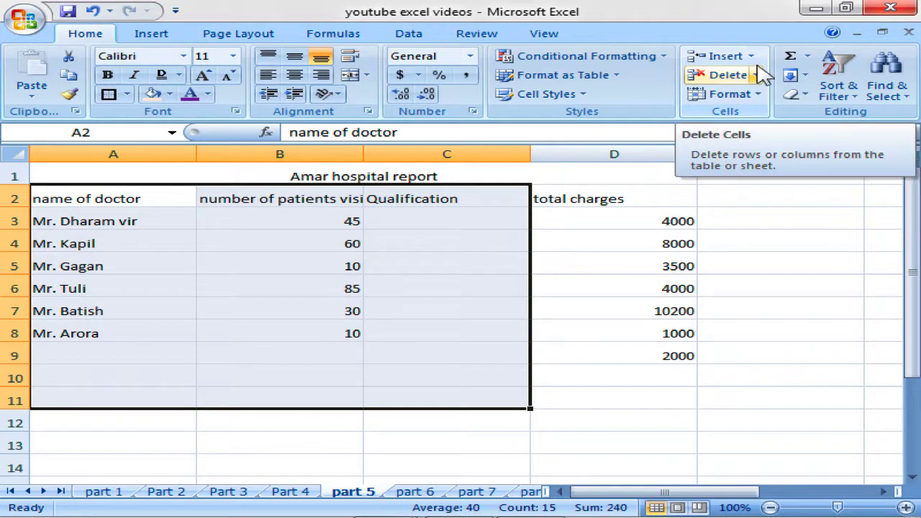
# Set the selected columns A to C to width 25.
pyautogui.click(759, 94)
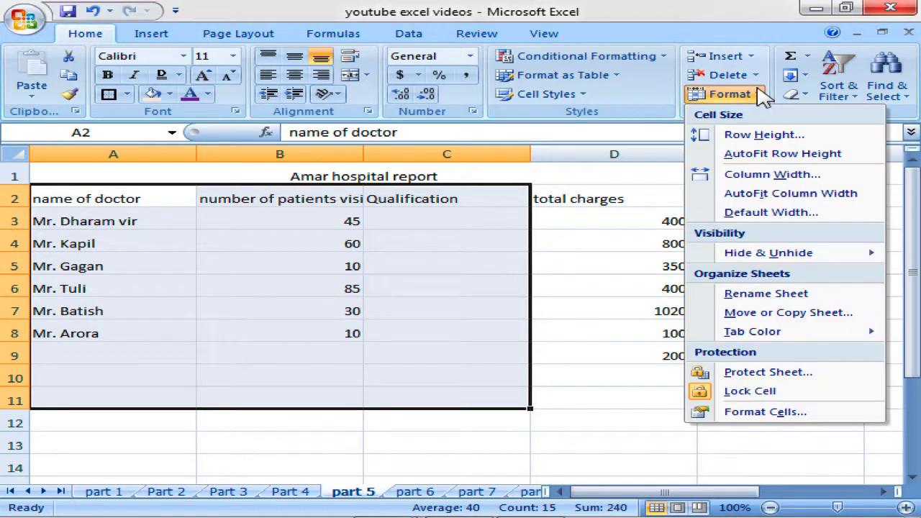
pyautogui.click(761, 177)
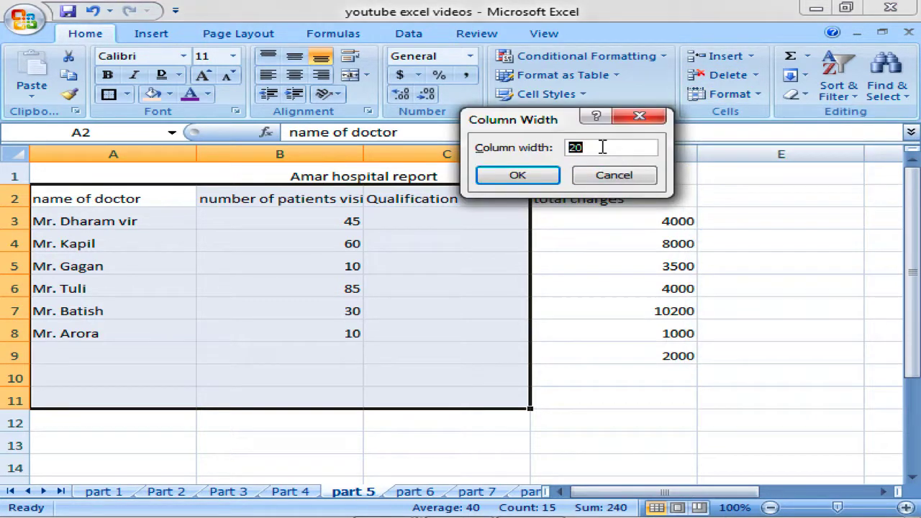
pyautogui.press('Return')
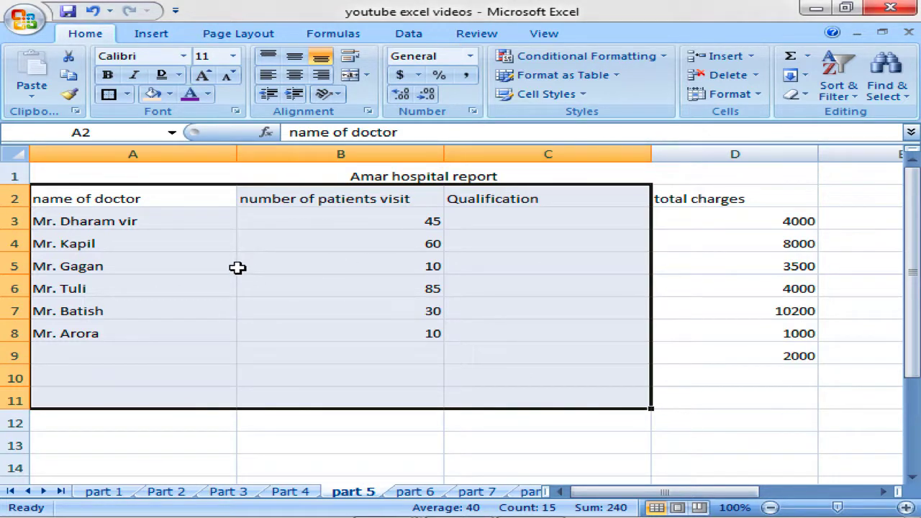
# Select the table range A2:D12, then select the entire worksheet.
pyautogui.click(16, 152)
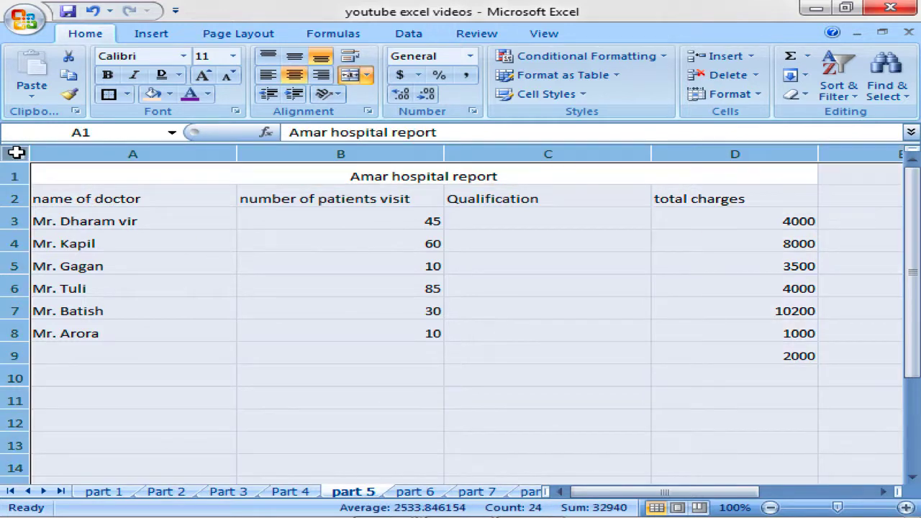
pyautogui.click(112, 224)
pyautogui.moveTo(137, 190); pyautogui.dragTo(699, 416)
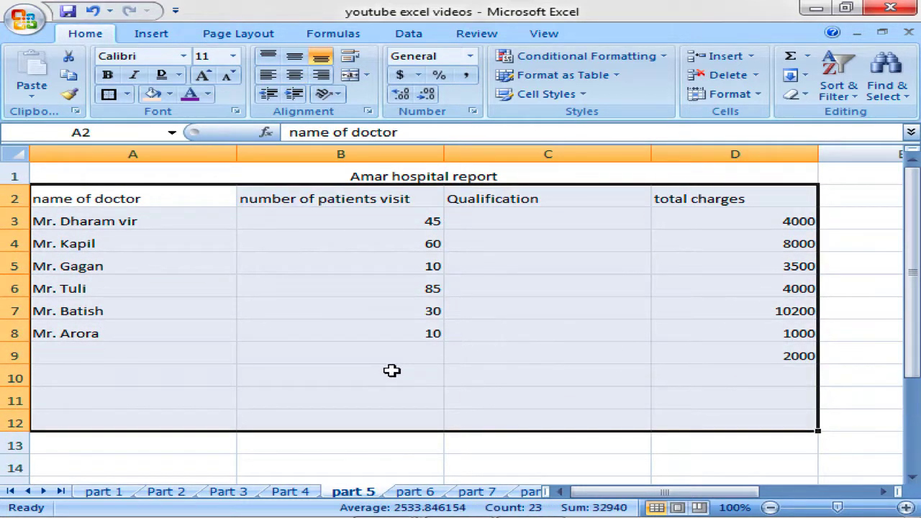
pyautogui.click(307, 242)
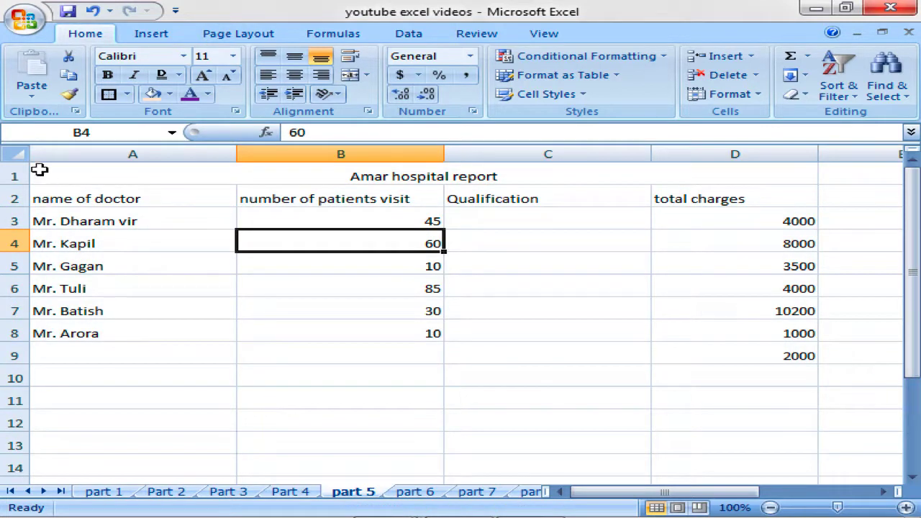
pyautogui.click(23, 151)
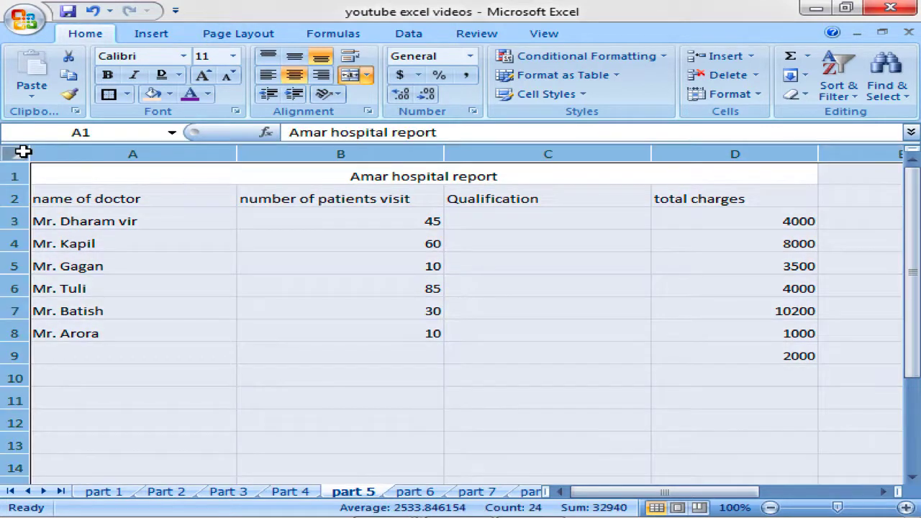
# Dismiss the cell size options and check the doctor name cells in column A.
pyautogui.click(754, 99)
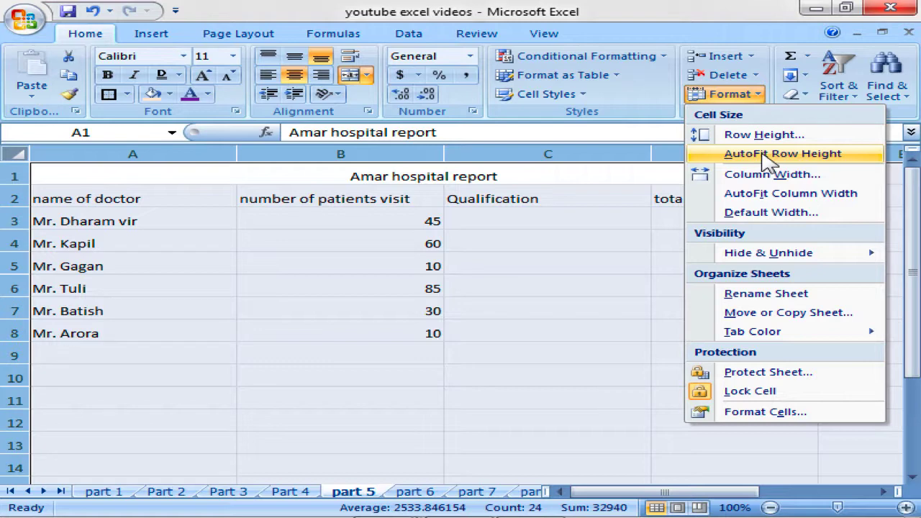
pyautogui.click(170, 262)
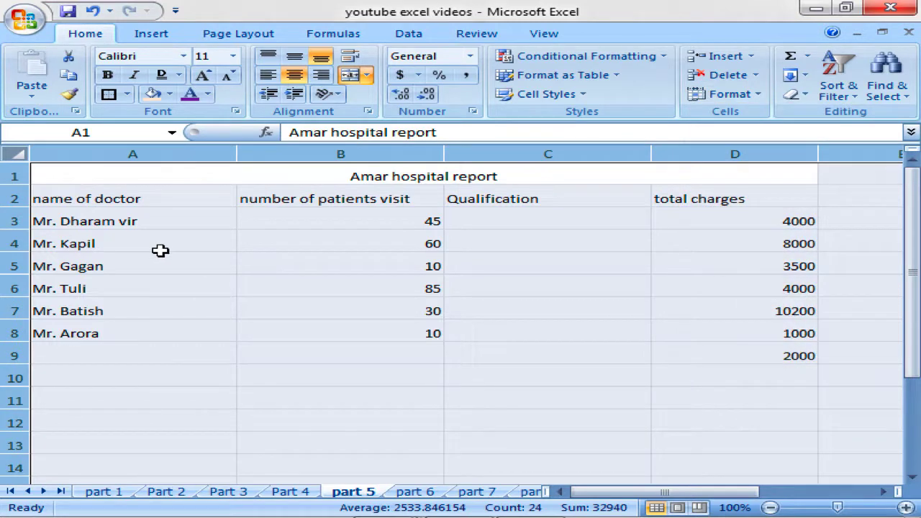
pyautogui.click(151, 236)
pyautogui.click(147, 224)
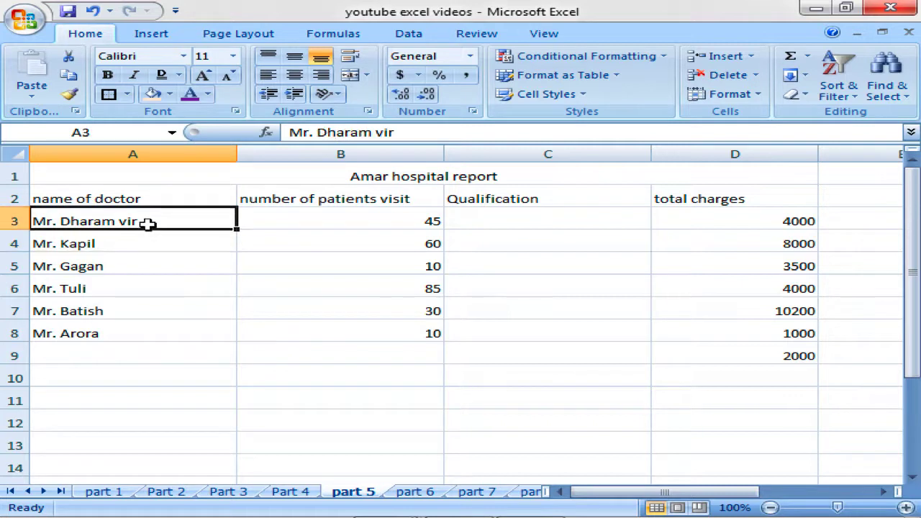
pyautogui.click(92, 200)
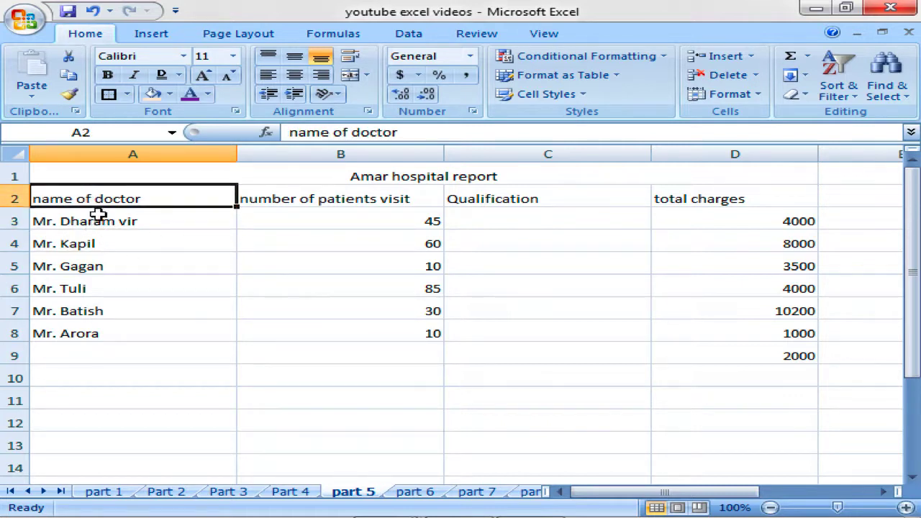
pyautogui.click(103, 263)
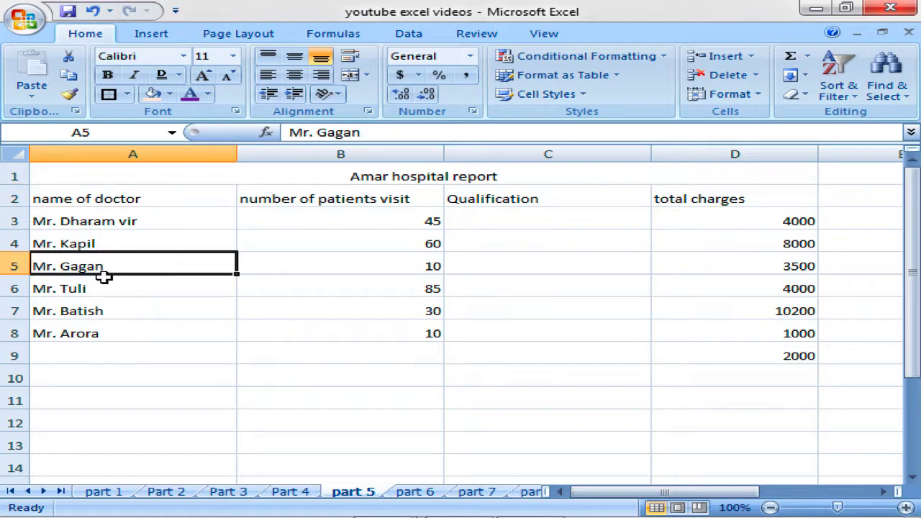
pyautogui.click(104, 280)
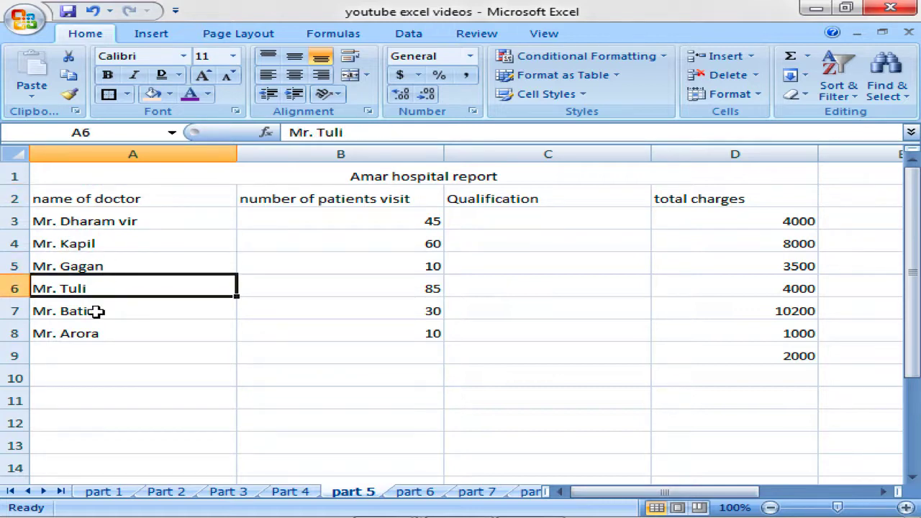
pyautogui.click(84, 265)
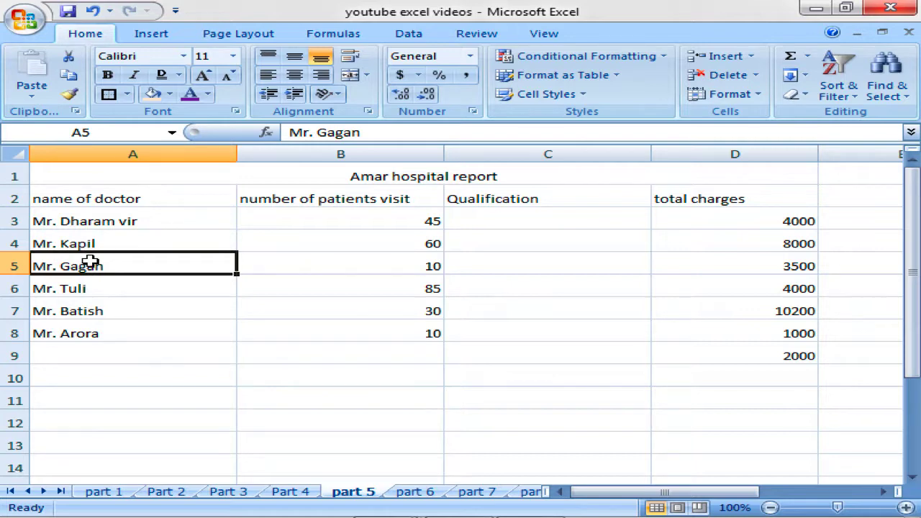
pyautogui.click(20, 154)
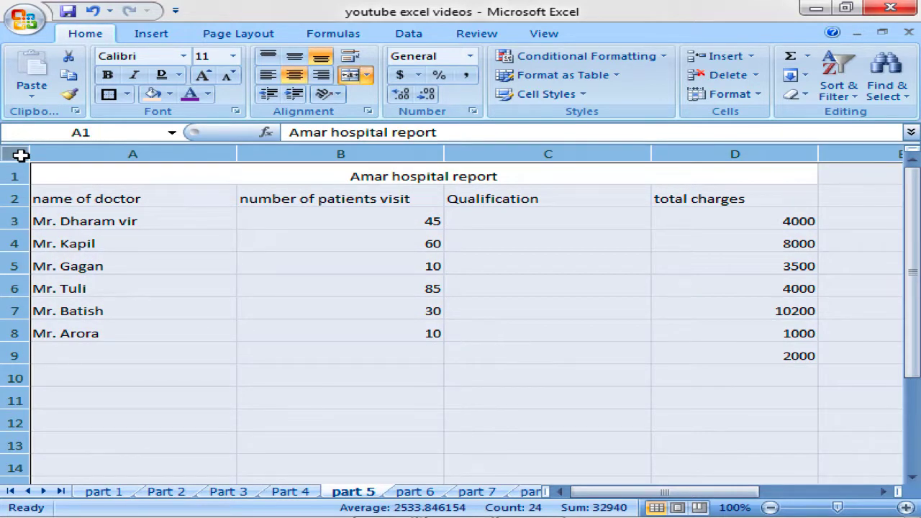
# AutoFit the row height of the doctor name rows A2:A8.
pyautogui.click(92, 244)
pyautogui.moveTo(91, 200); pyautogui.dragTo(119, 329)
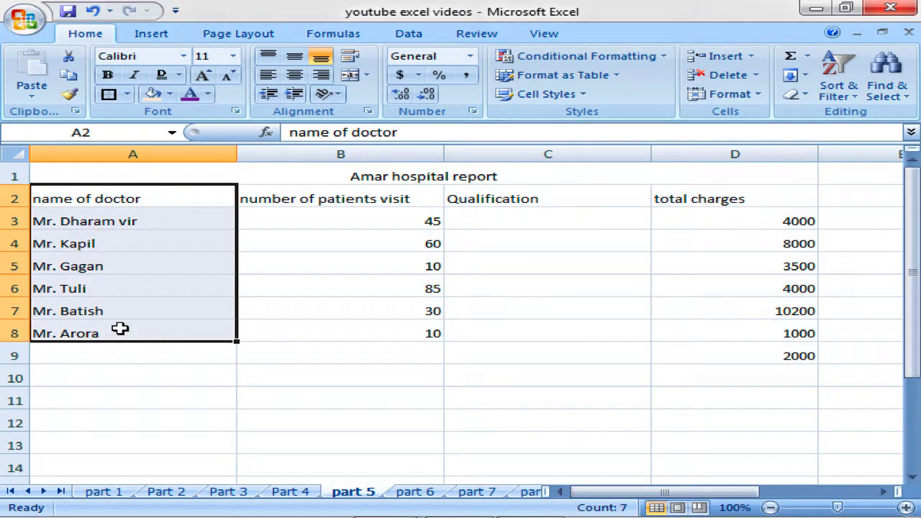
pyautogui.click(767, 101)
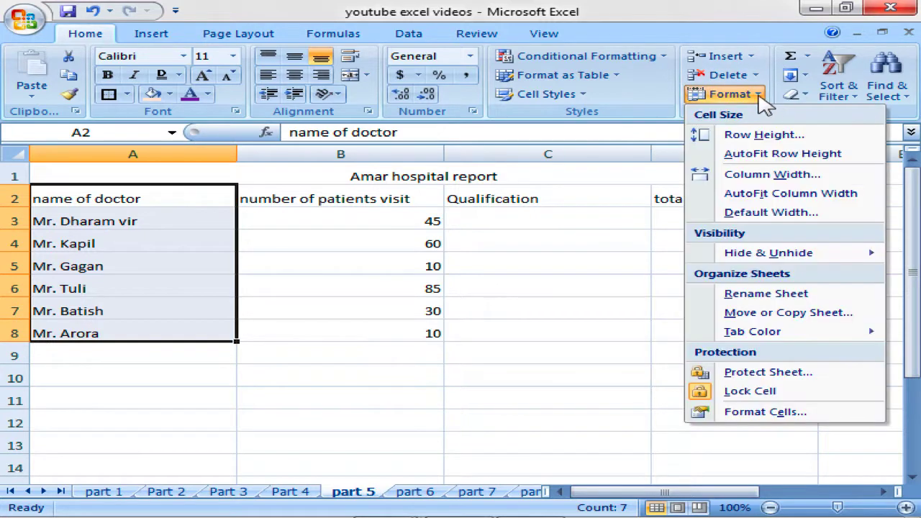
pyautogui.click(757, 154)
pyautogui.click(149, 259)
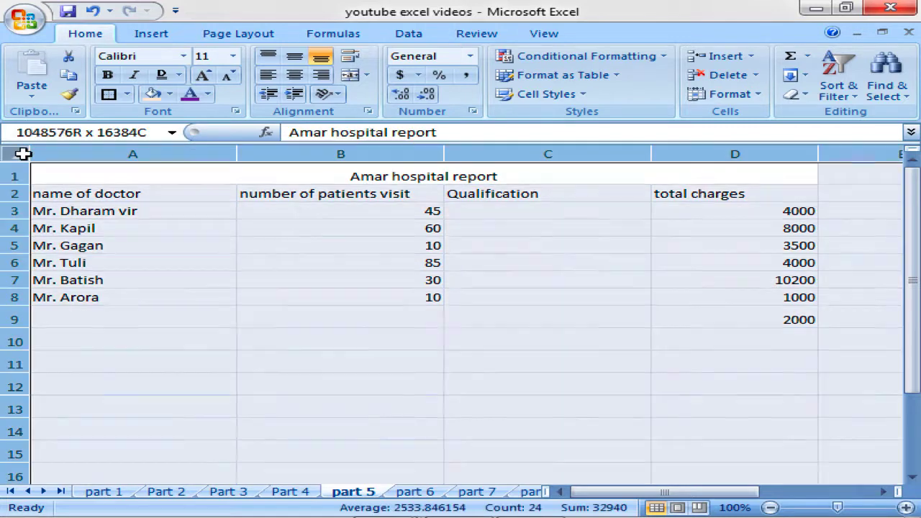
# AutoFit the row height of every row in the sheet.
pyautogui.click(23, 154)
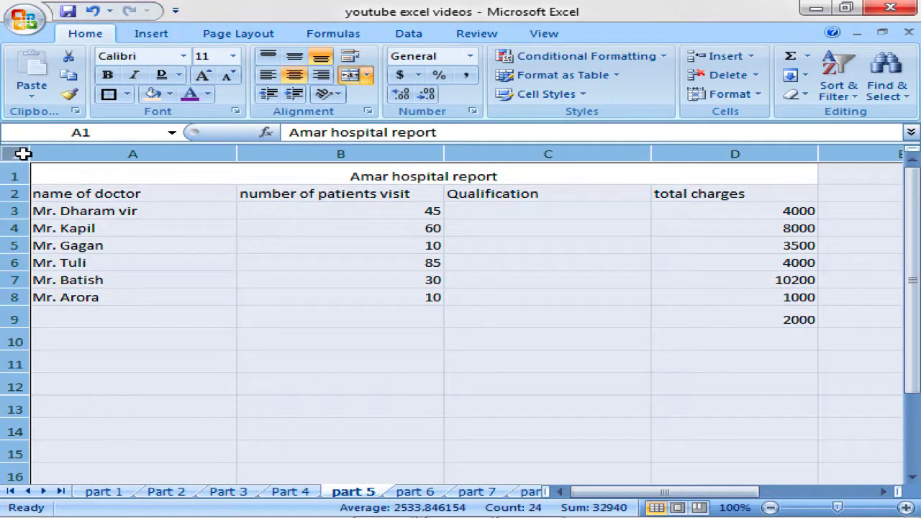
pyautogui.click(757, 97)
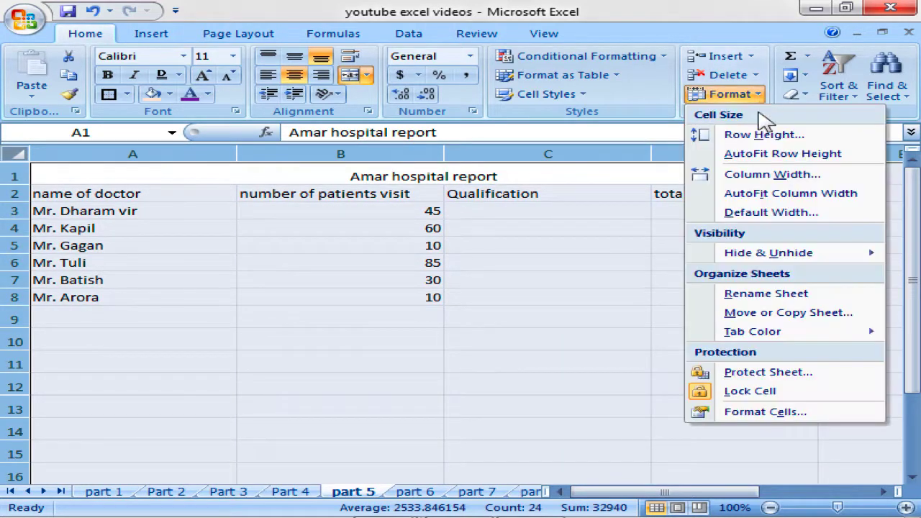
pyautogui.click(774, 160)
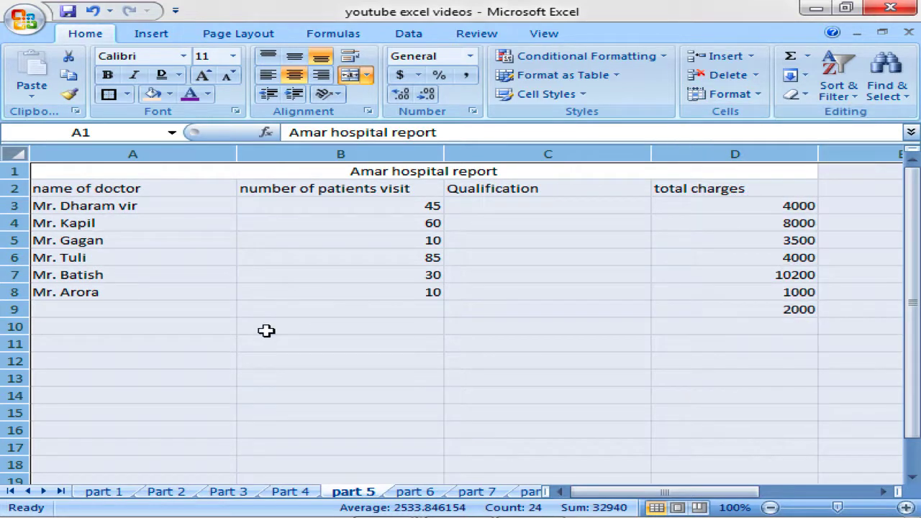
pyautogui.click(240, 338)
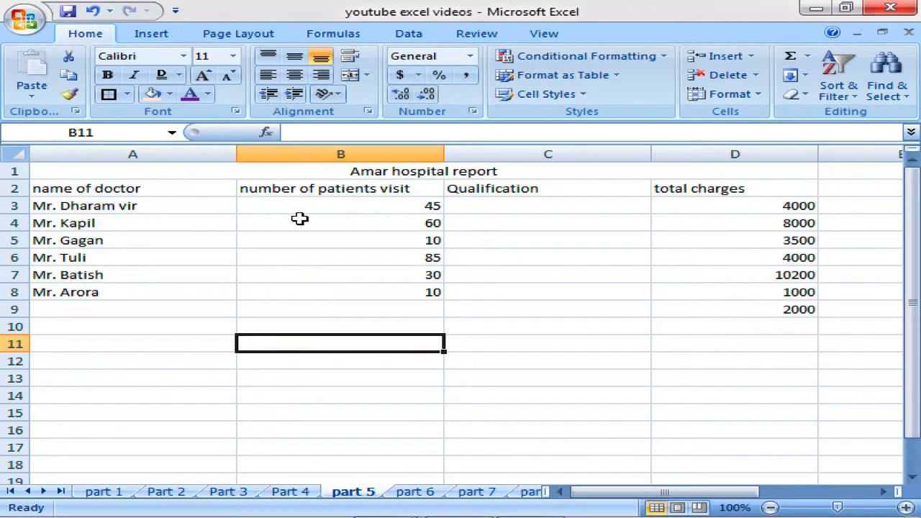
# AutoFit the column width of every column in the sheet.
pyautogui.click(19, 152)
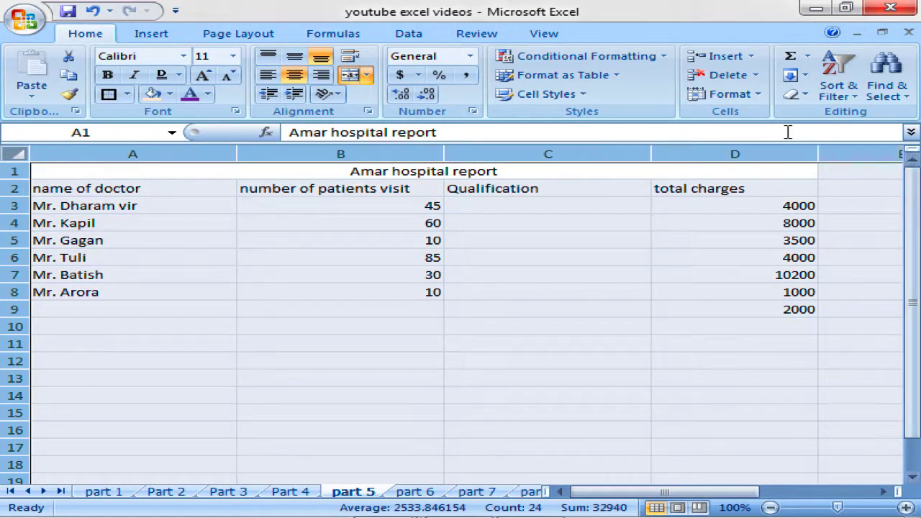
pyautogui.click(748, 94)
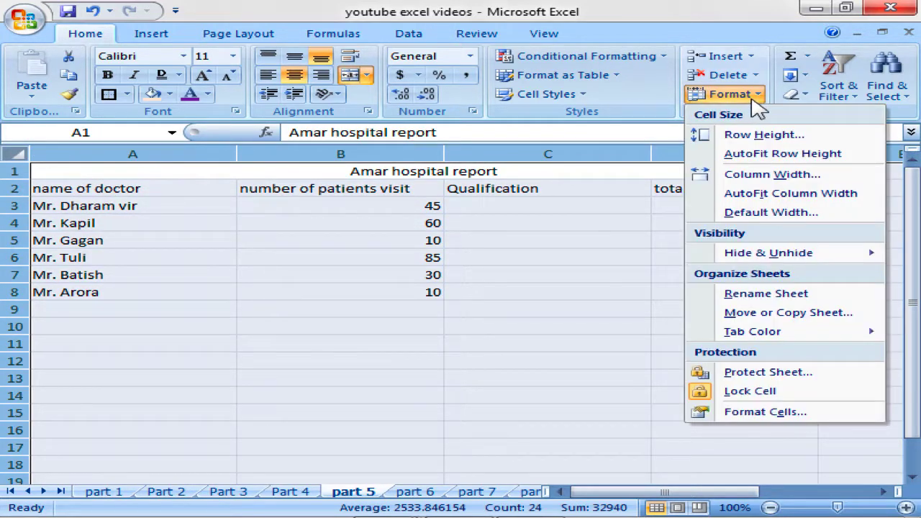
pyautogui.click(774, 196)
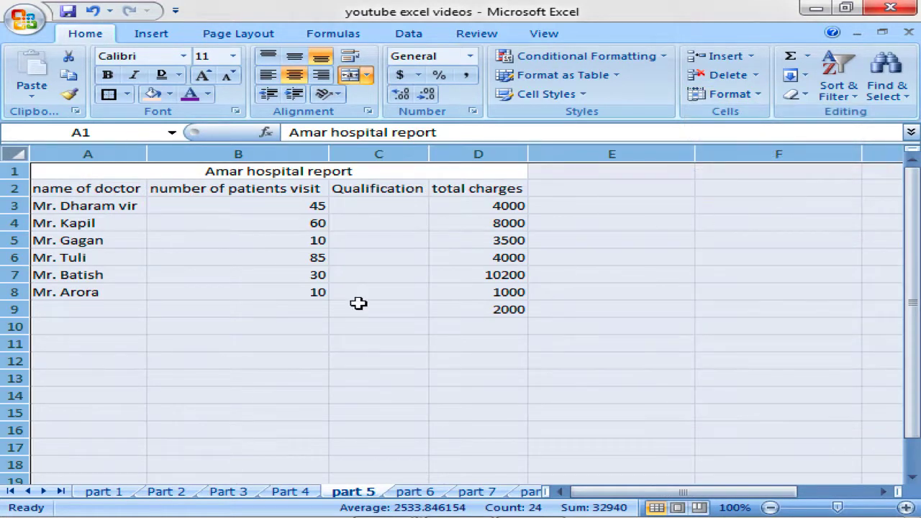
pyautogui.click(178, 272)
# Check the four header cells' widths and select the report range A1:D9.
pyautogui.click(54, 188)
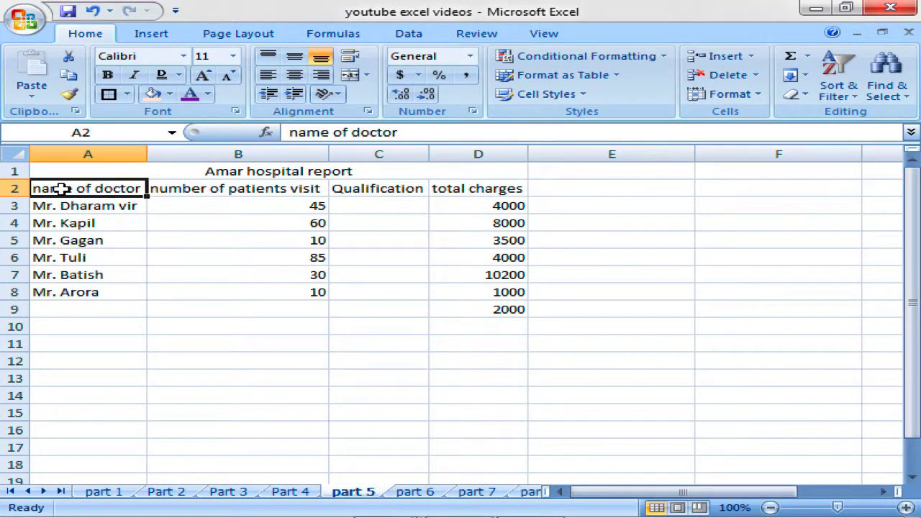
pyautogui.click(227, 188)
pyautogui.click(392, 190)
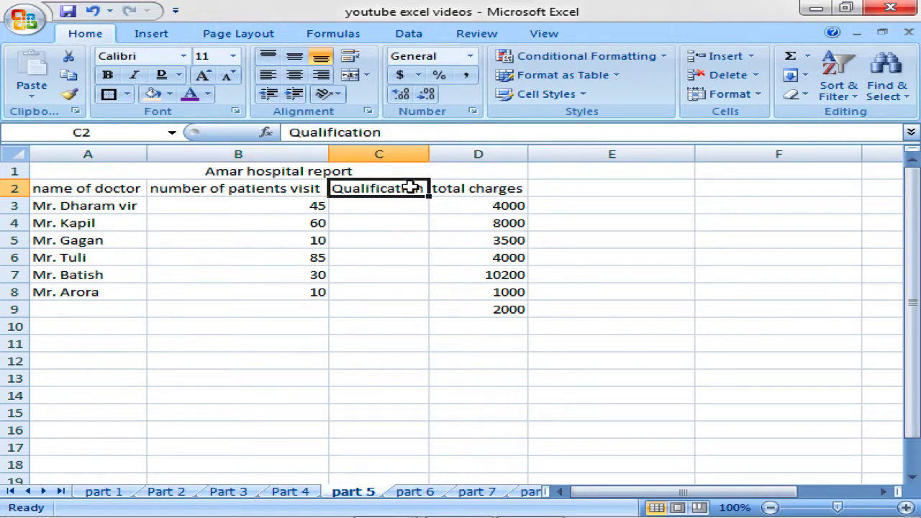
pyautogui.click(491, 190)
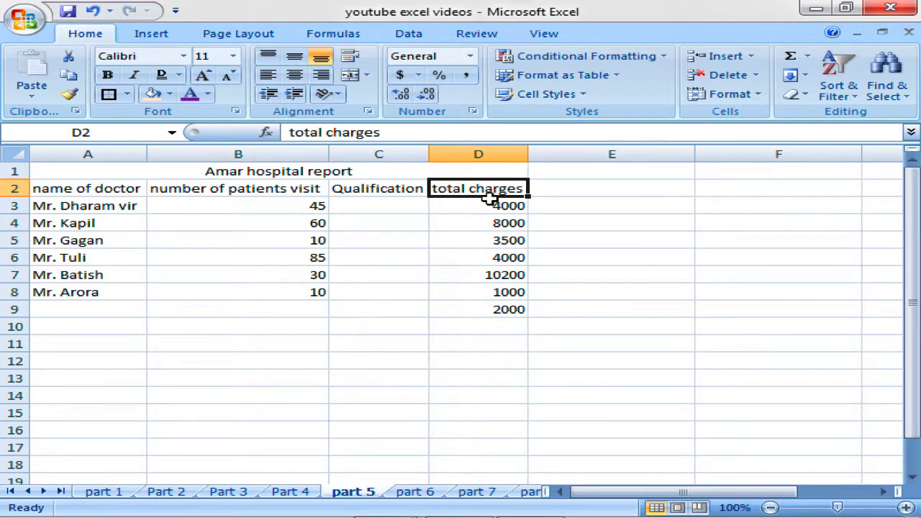
pyautogui.click(348, 188)
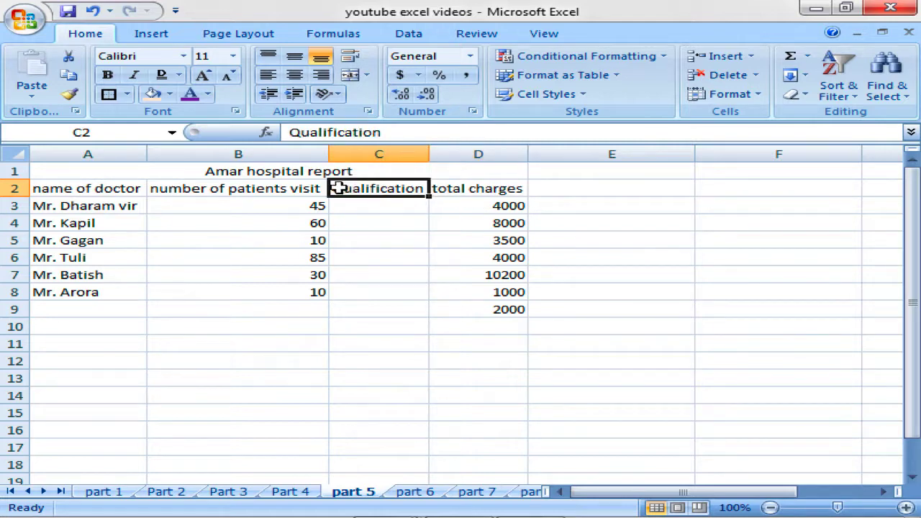
pyautogui.click(282, 187)
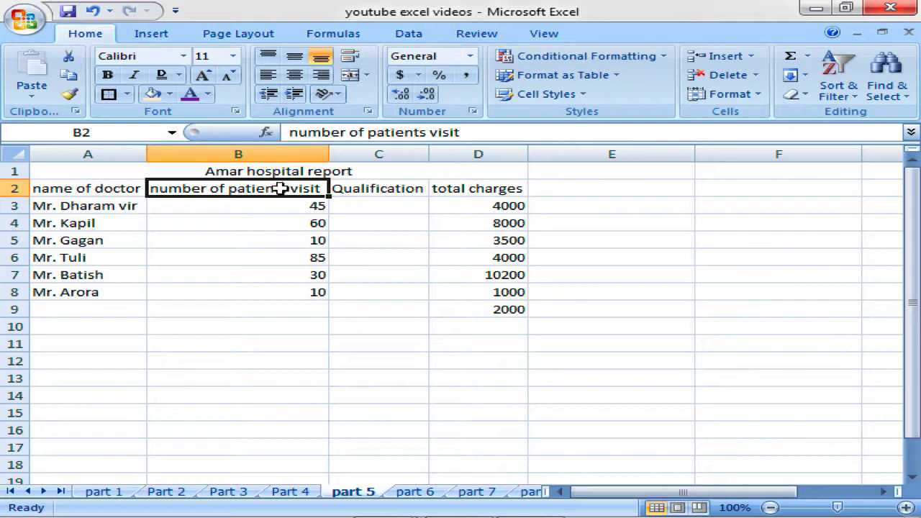
pyautogui.click(484, 191)
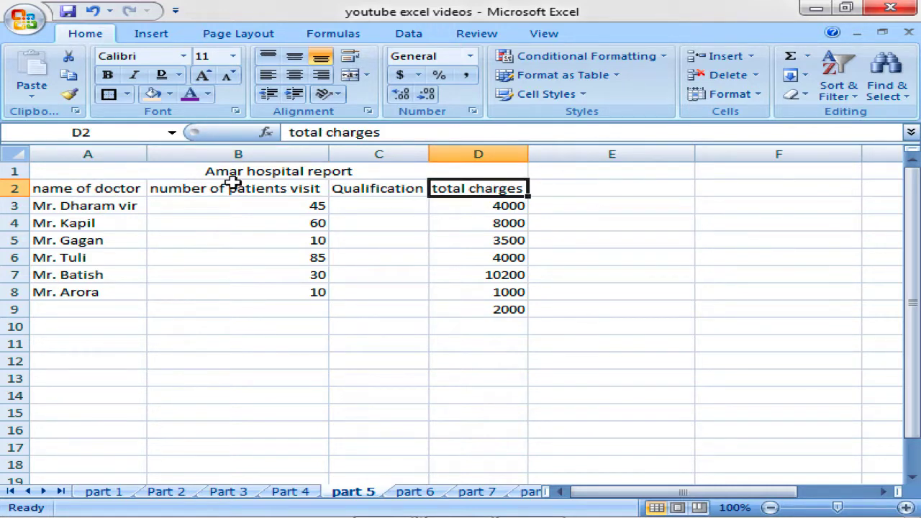
pyautogui.moveTo(48, 164); pyautogui.dragTo(371, 312)
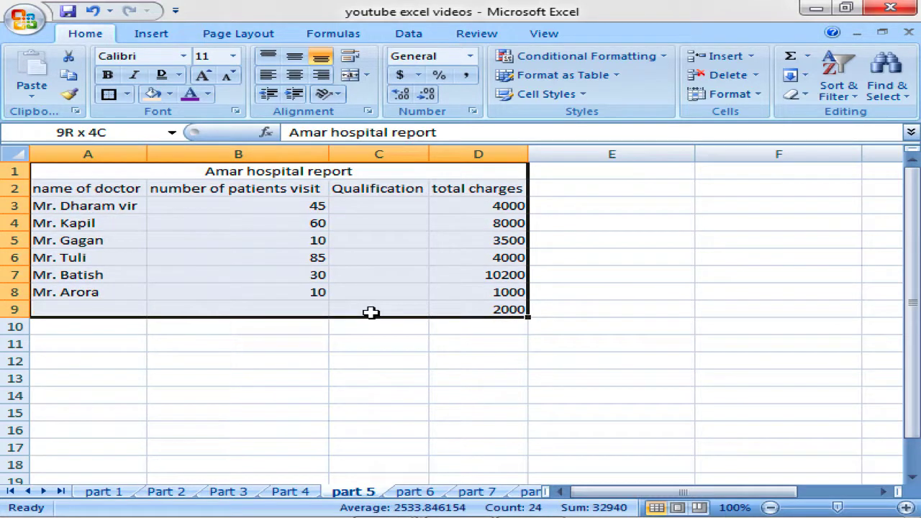
# Put the part 5 sheet tab into rename mode using Format > Rename Sheet.
pyautogui.click(725, 94)
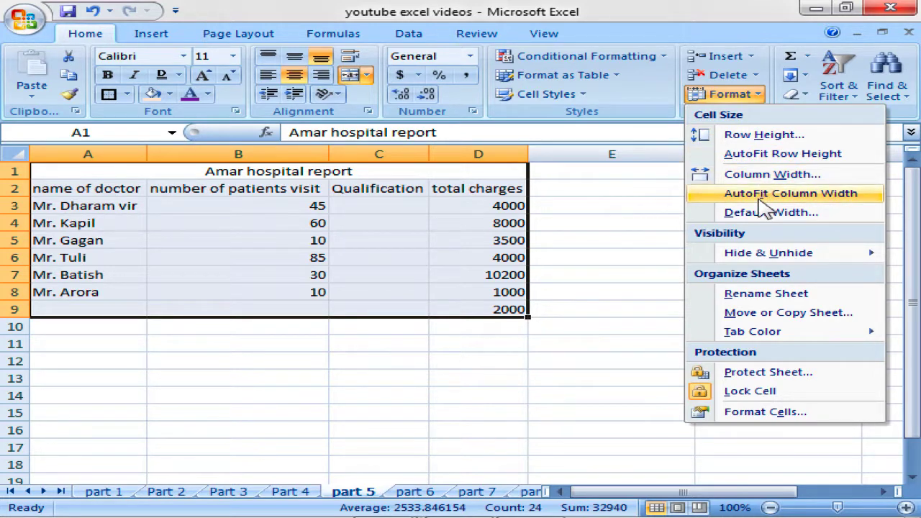
pyautogui.moveTo(761, 261)
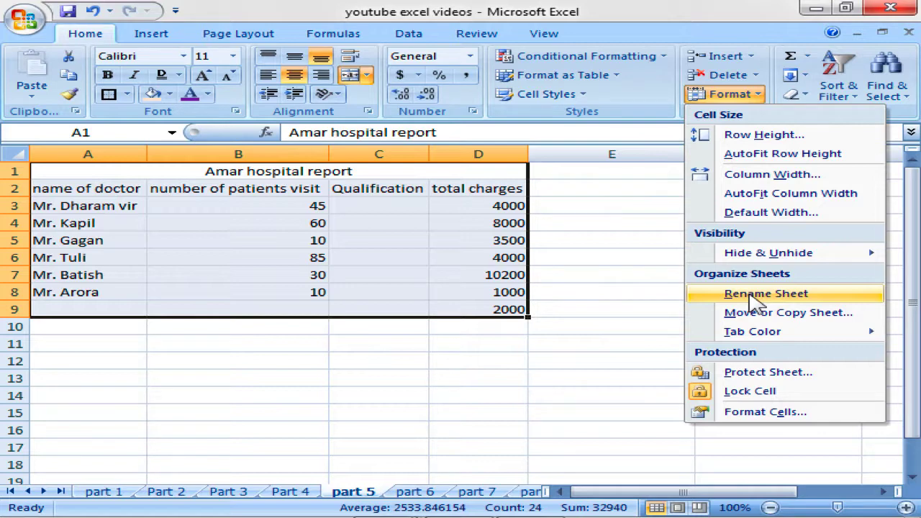
pyautogui.click(362, 494)
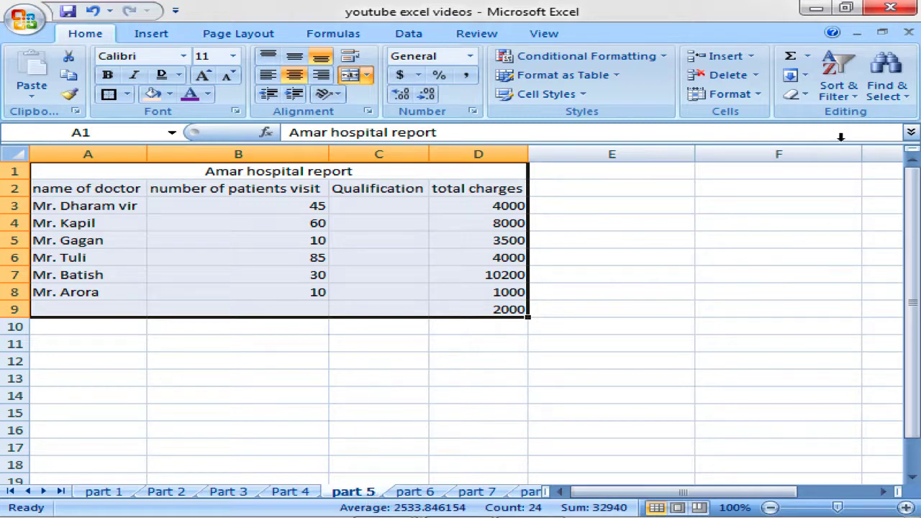
pyautogui.click(748, 95)
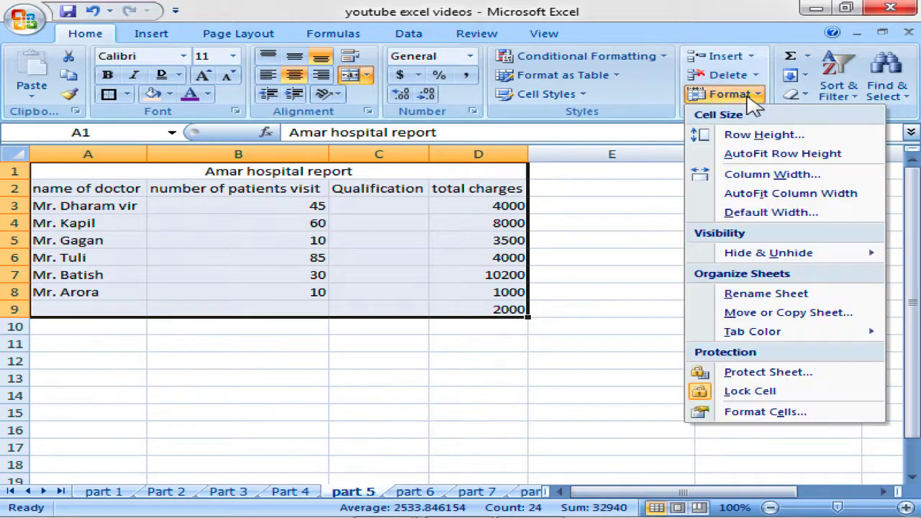
pyautogui.click(746, 295)
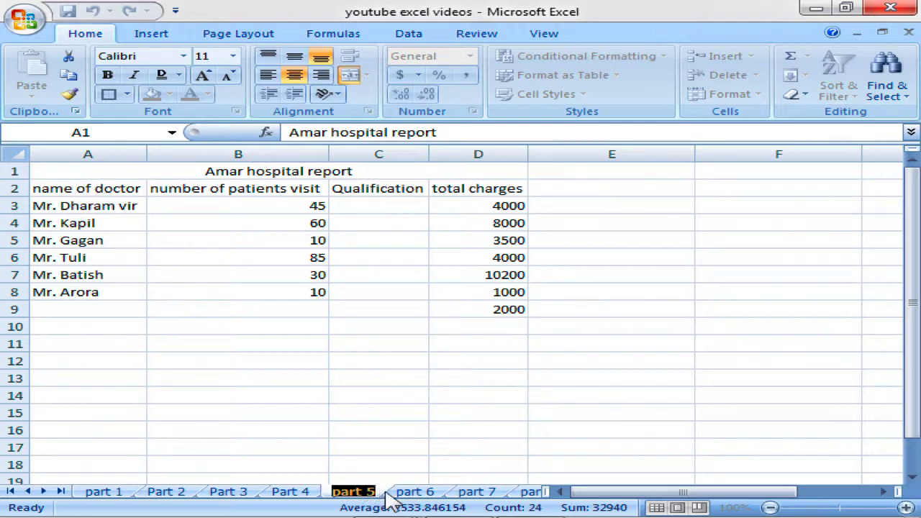
# Rename the part 5 tab to 'docotr report', fixing the typo before committing.
pyautogui.write('d')
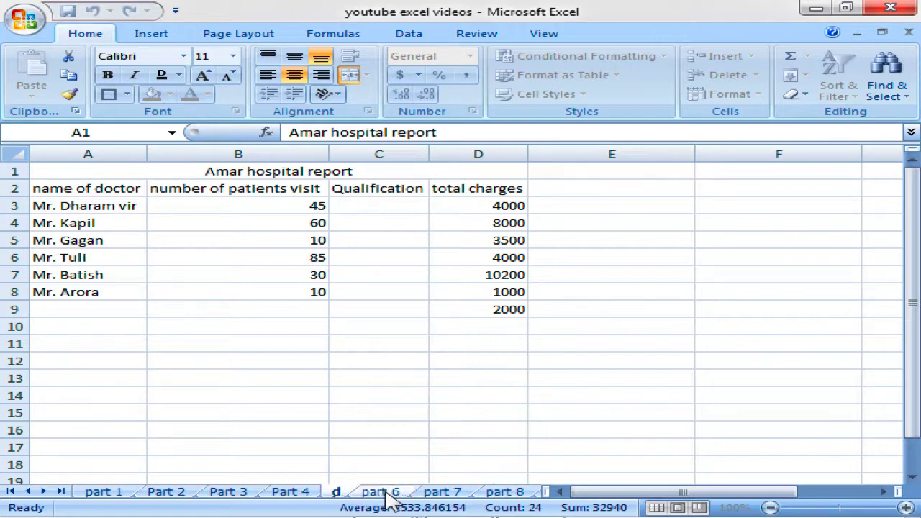
pyautogui.write('ocotr')
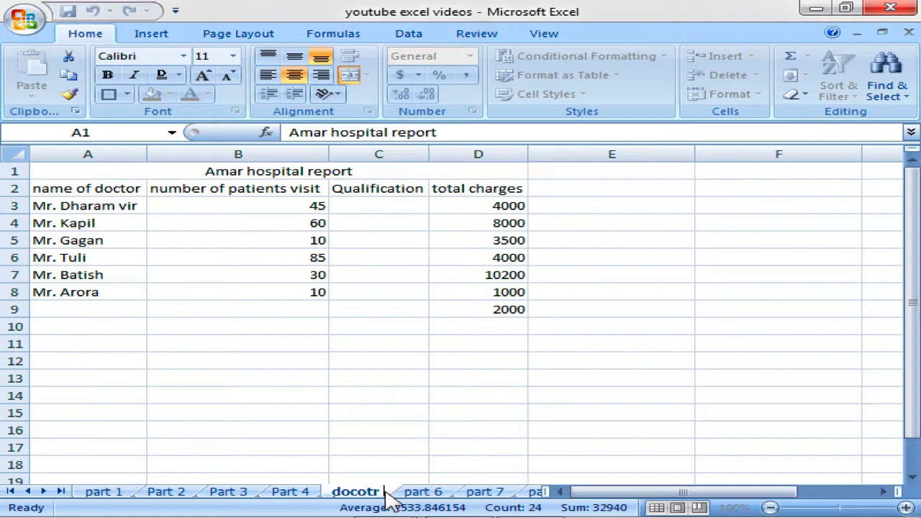
pyautogui.write(' rpor')
pyautogui.press('BackSpace')
pyautogui.press('BackSpace')
pyautogui.press('BackSpace')
pyautogui.write('e')
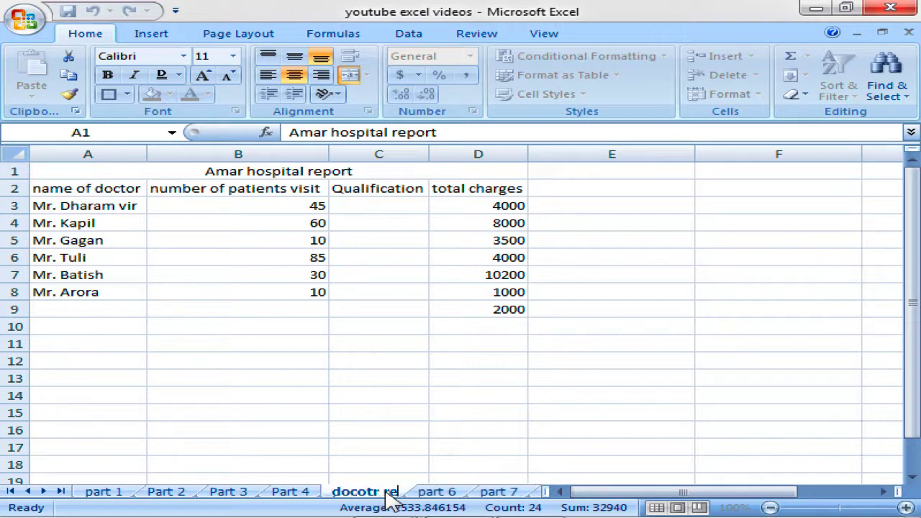
pyautogui.write('port')
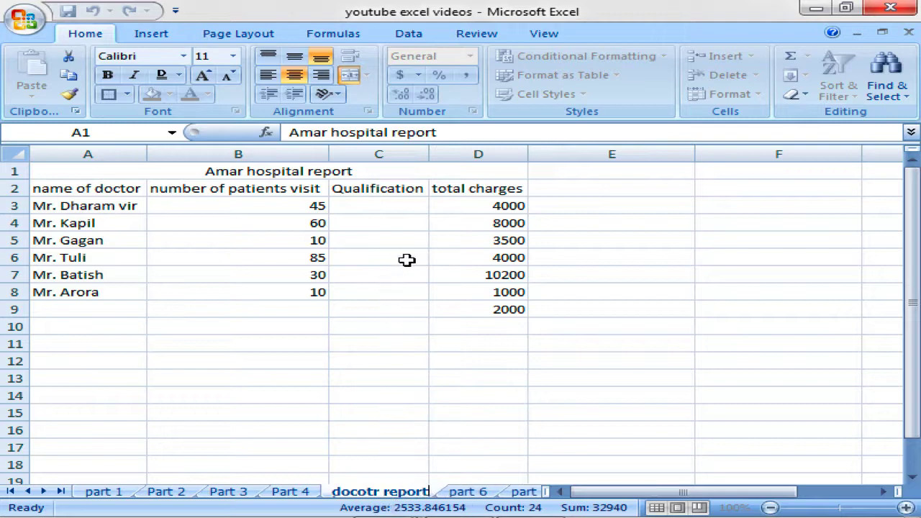
pyautogui.click(391, 344)
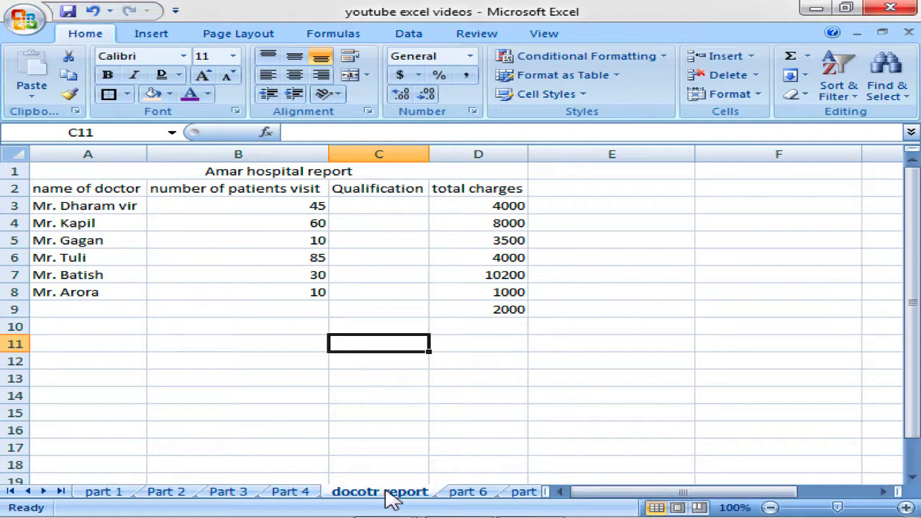
# Put the 'docotr report' tab name back into edit mode by double-clicking the tab.
pyautogui.doubleClick(389, 492)
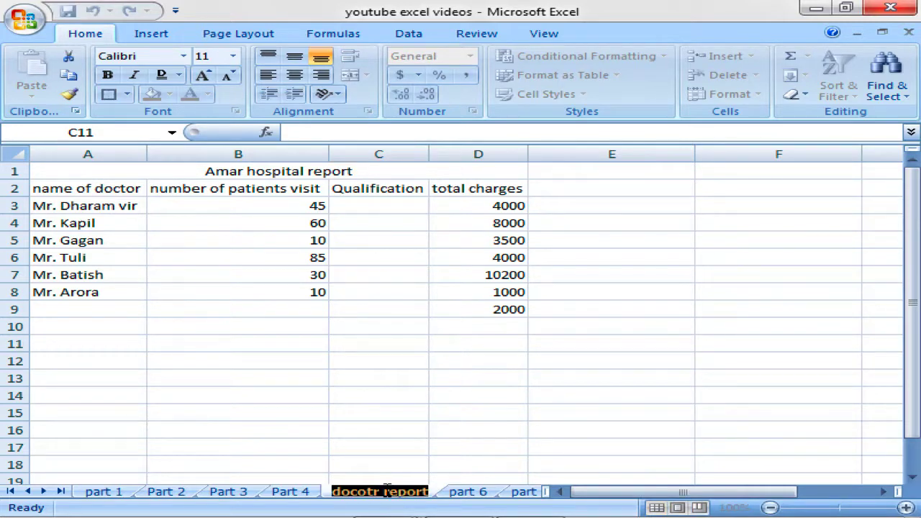
pyautogui.click(386, 477)
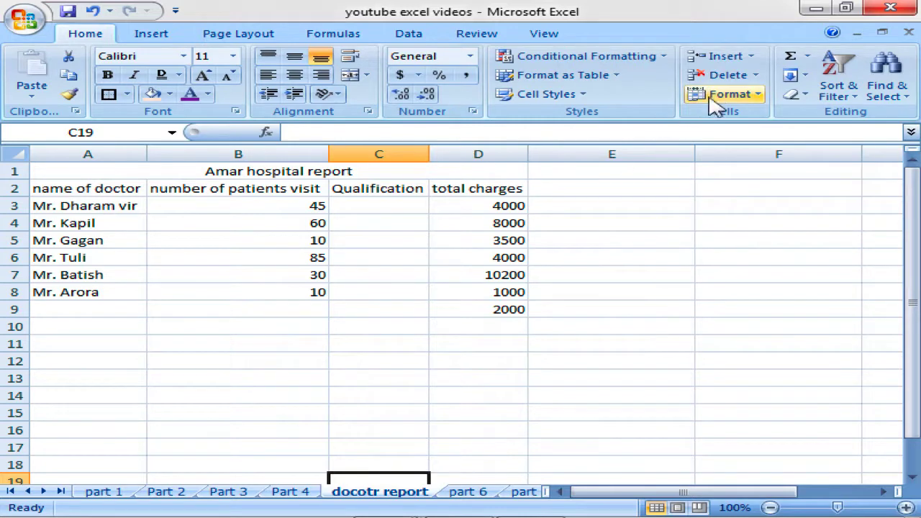
pyautogui.click(728, 96)
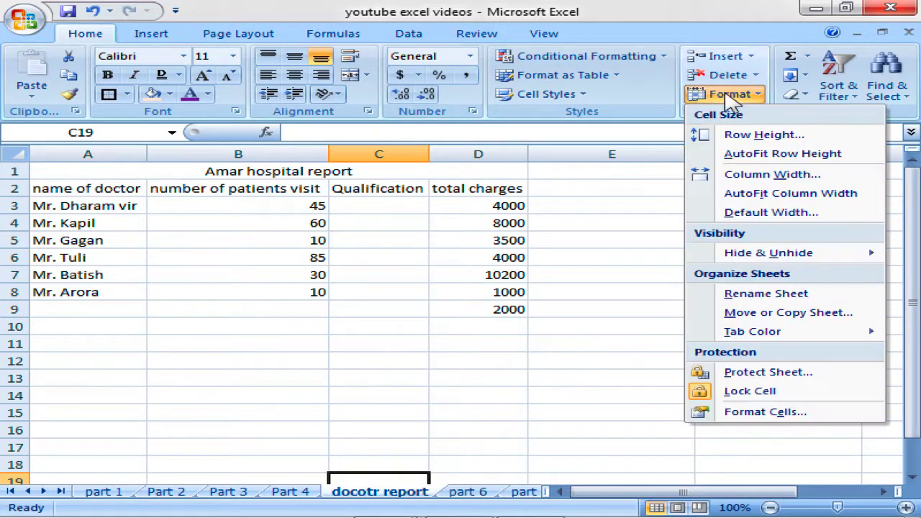
pyautogui.click(748, 296)
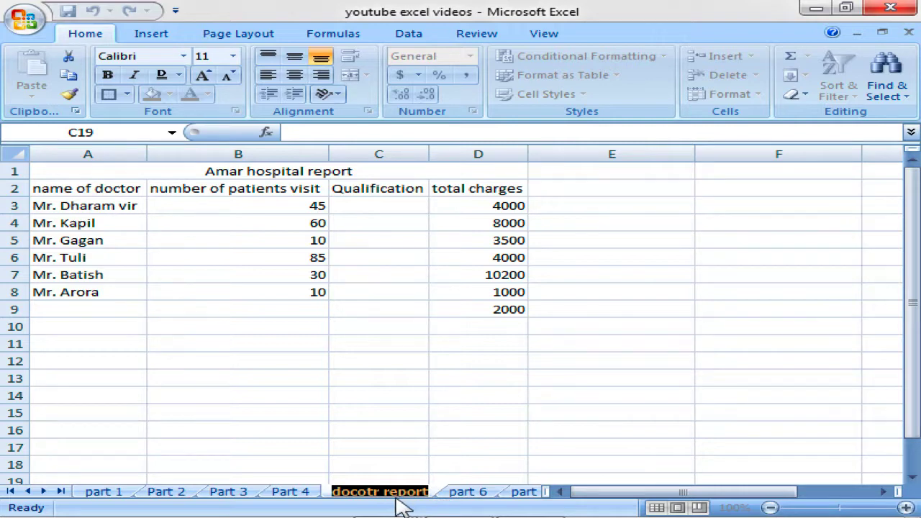
pyautogui.click(432, 447)
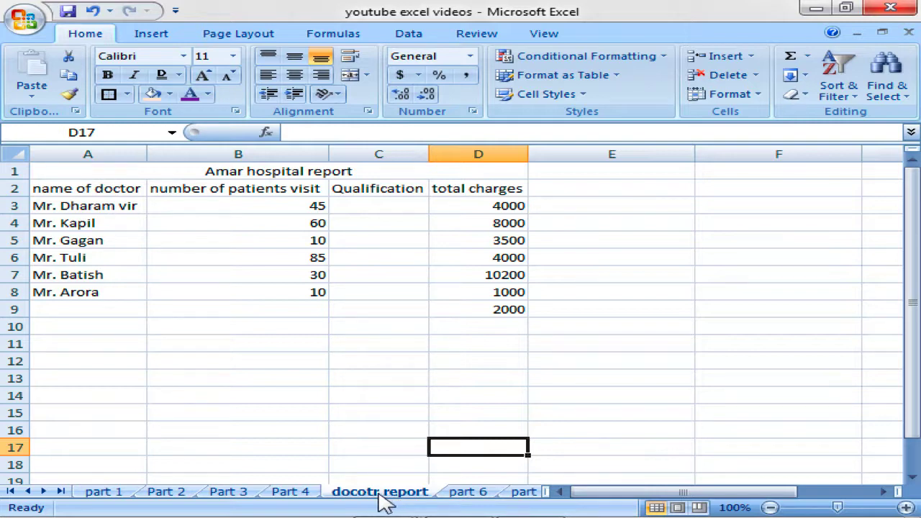
pyautogui.doubleClick(379, 492)
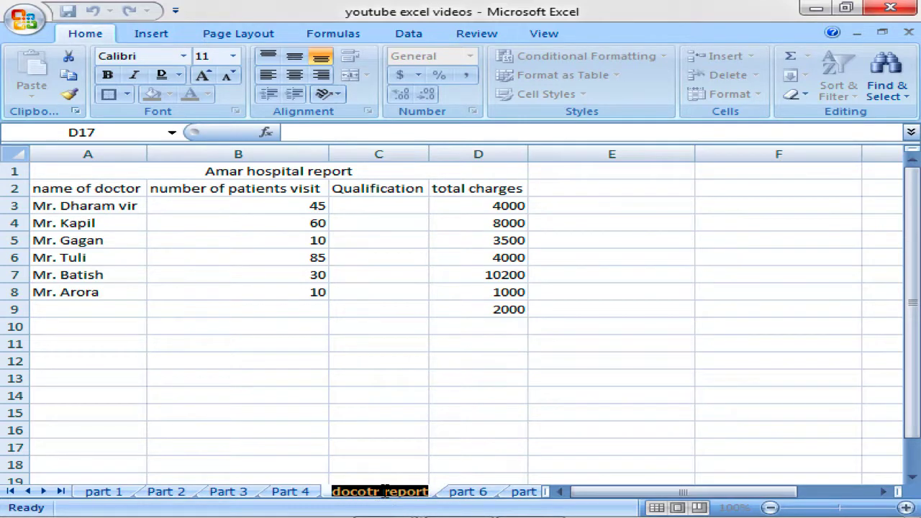
# Correct the tab name from 'decotor report' to 'doctor report' and select cell D9.
pyautogui.write('deco')
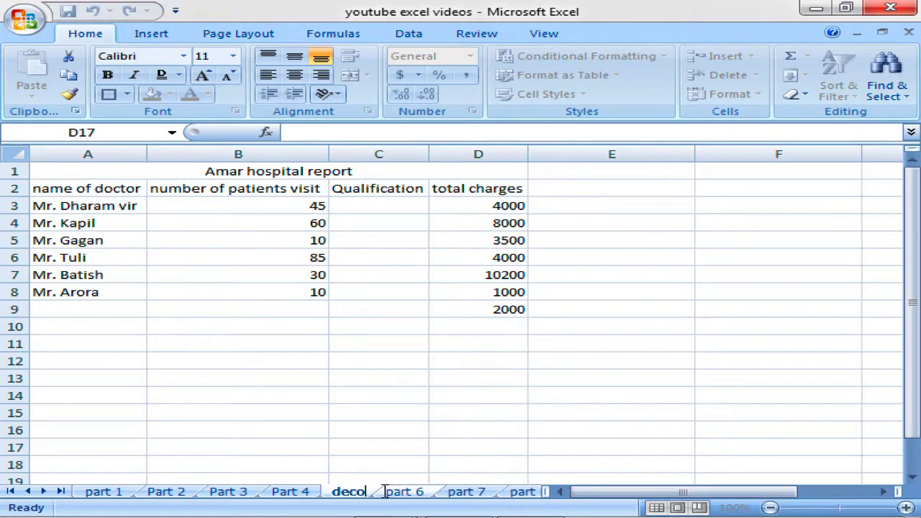
pyautogui.write('tor')
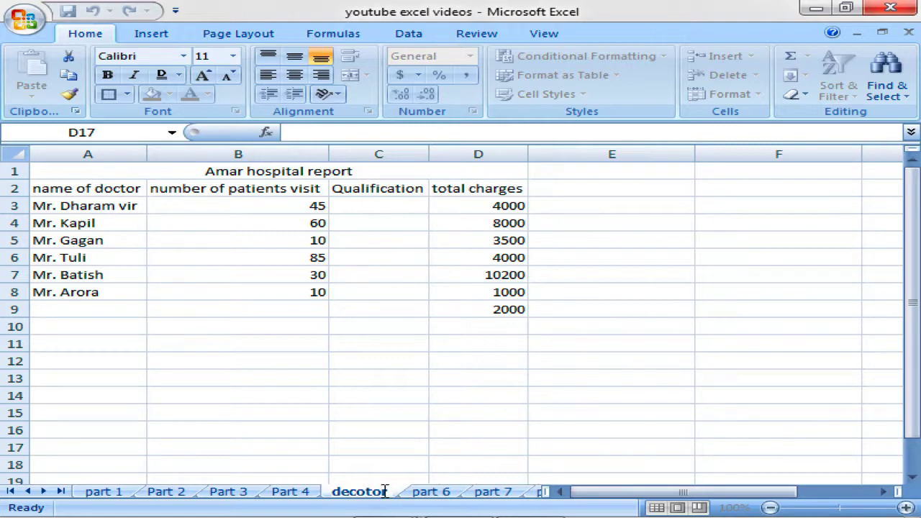
pyautogui.write(' report')
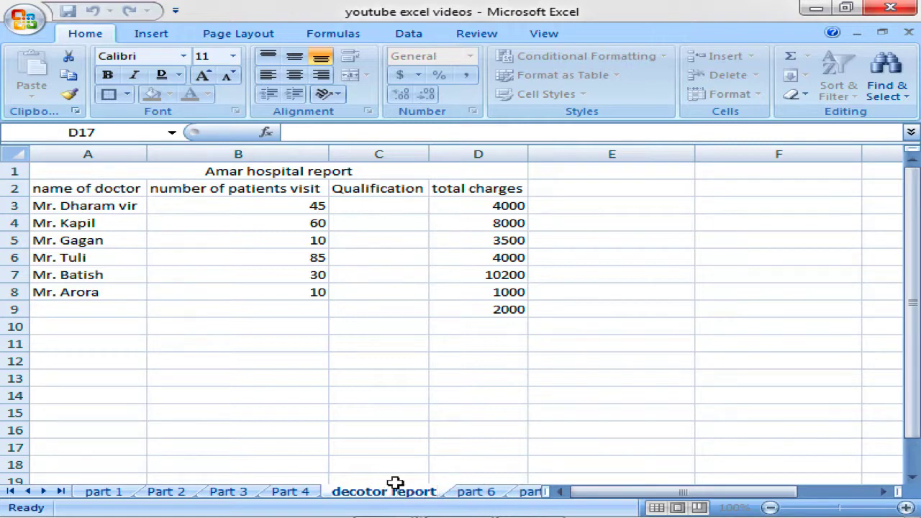
pyautogui.click(461, 326)
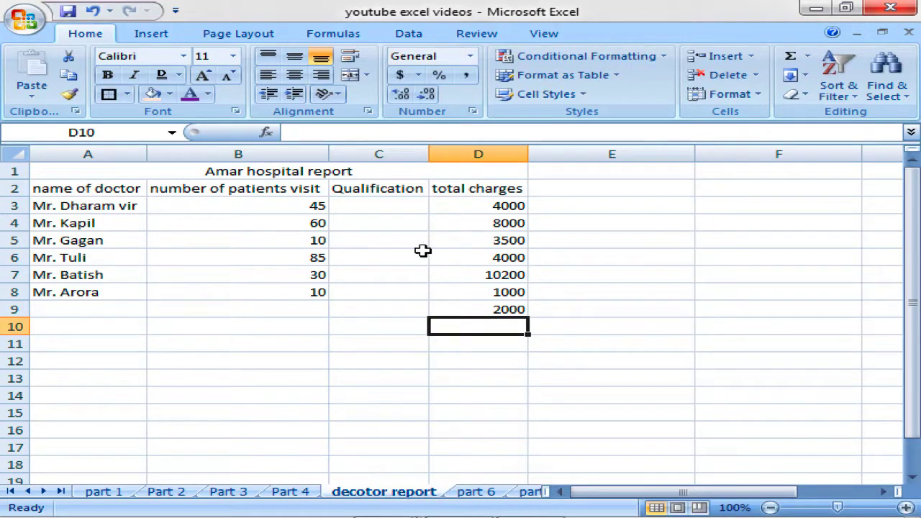
pyautogui.doubleClick(350, 491)
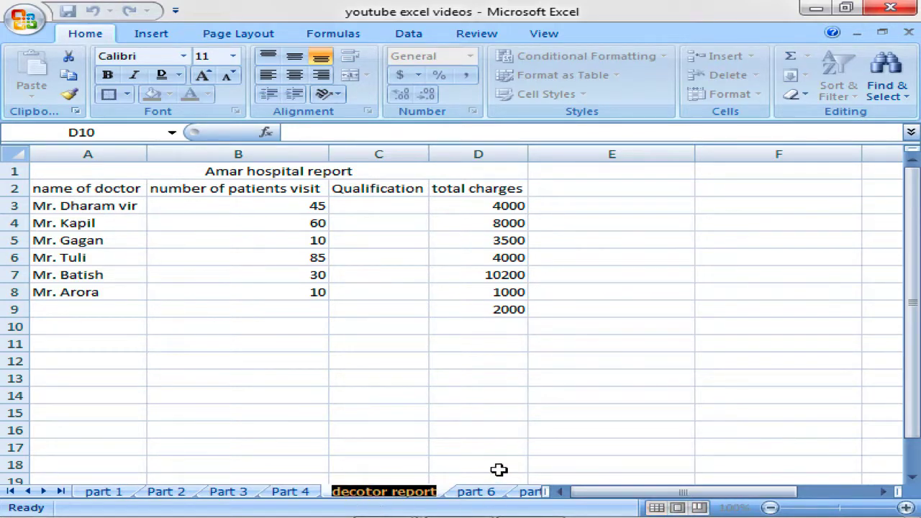
pyautogui.write('docot')
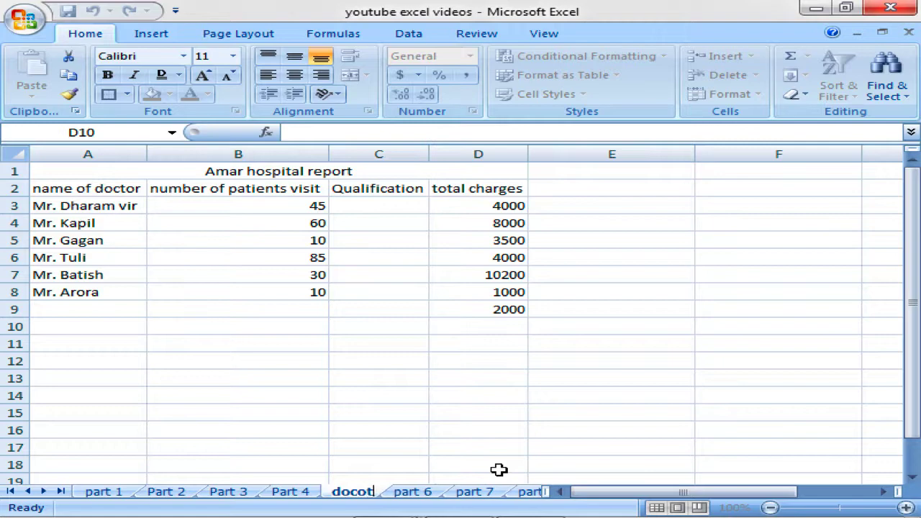
pyautogui.press('BackSpace')
pyautogui.press('BackSpace')
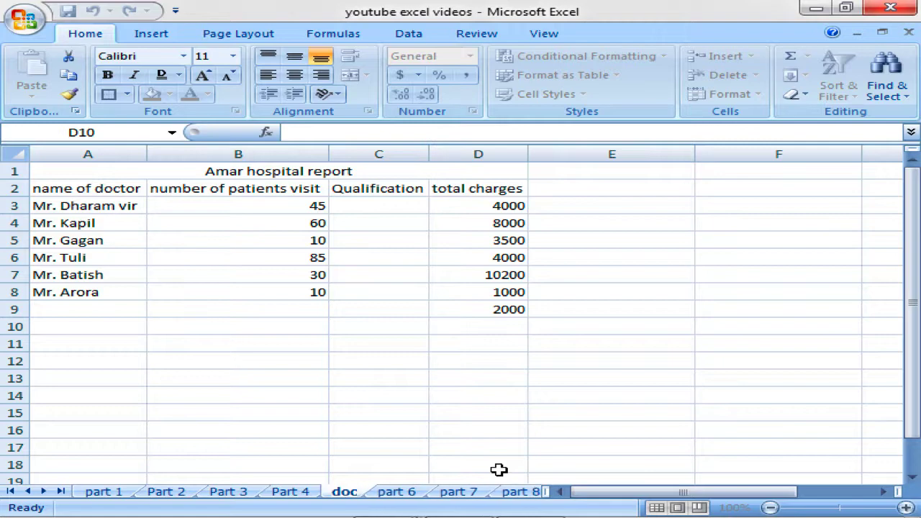
pyautogui.write('tor')
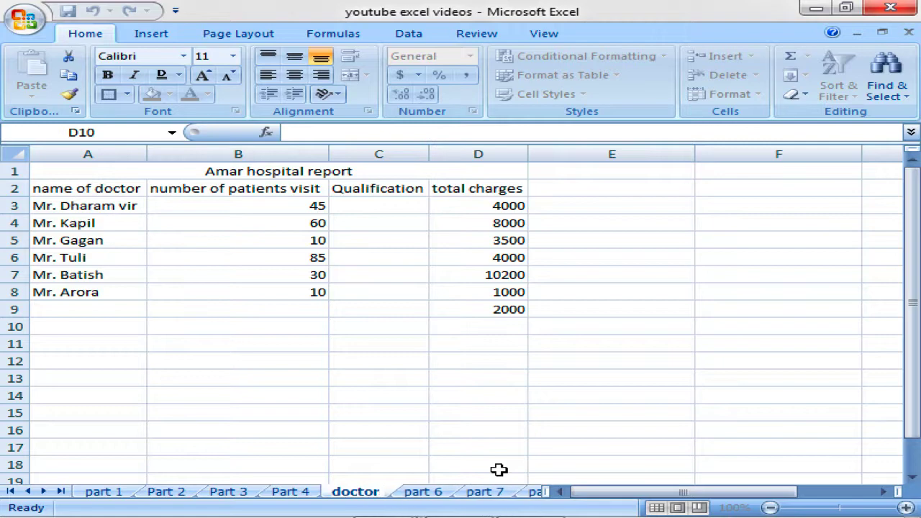
pyautogui.write(' report')
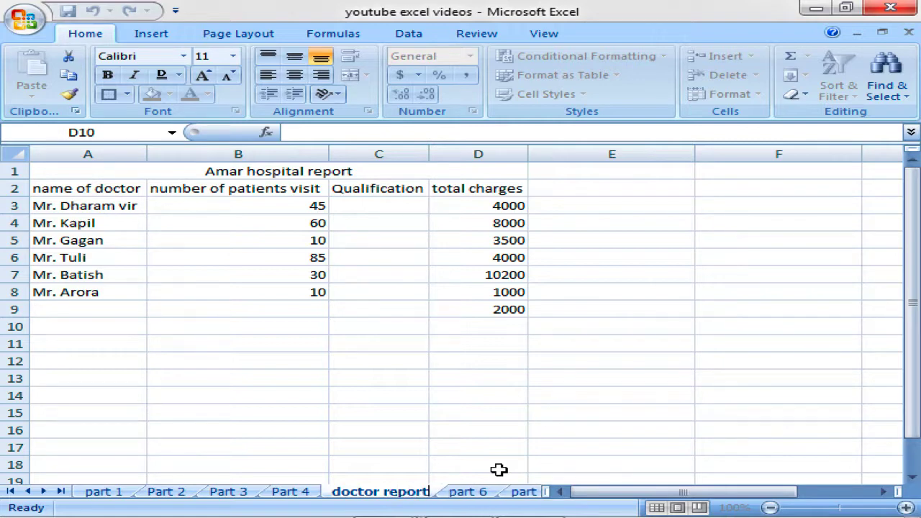
pyautogui.press('Return')
pyautogui.click(431, 304)
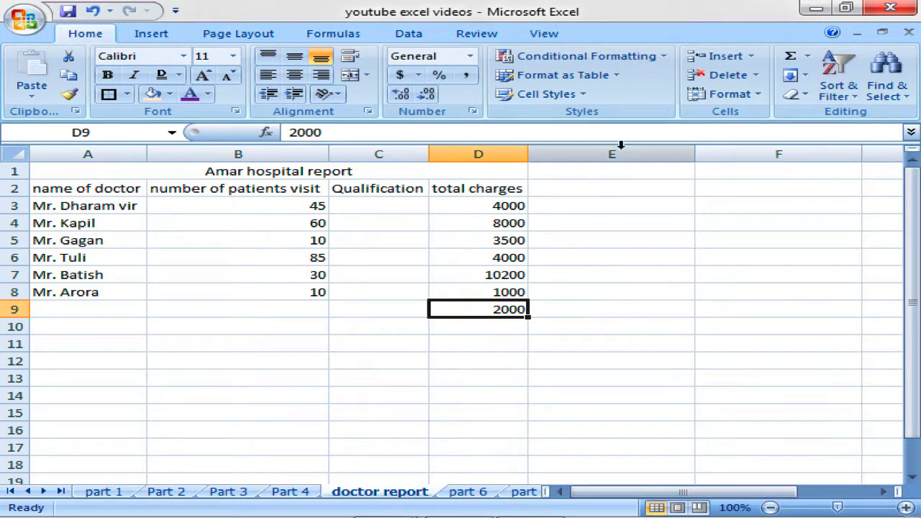
# Switch among the Part 4, doctor report and part 6 sheets, ending on doctor report.
pyautogui.click(728, 93)
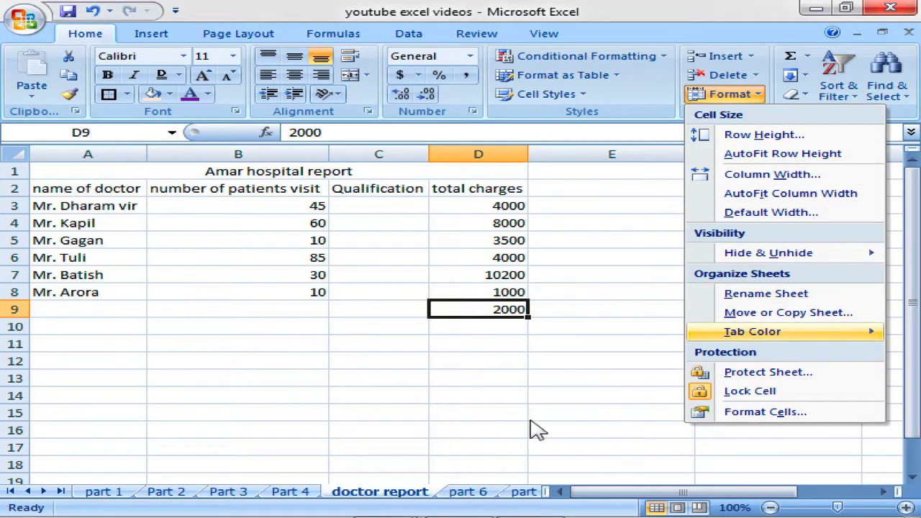
pyautogui.click(365, 498)
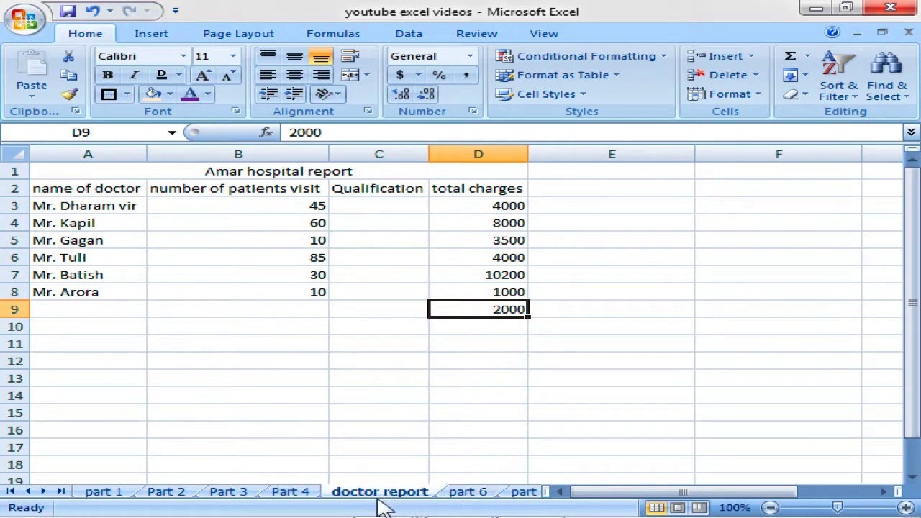
pyautogui.click(306, 497)
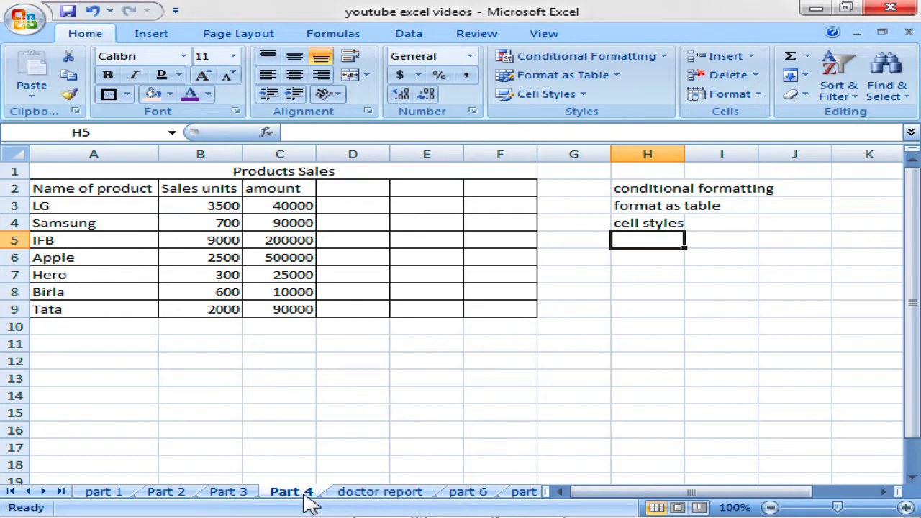
pyautogui.click(357, 500)
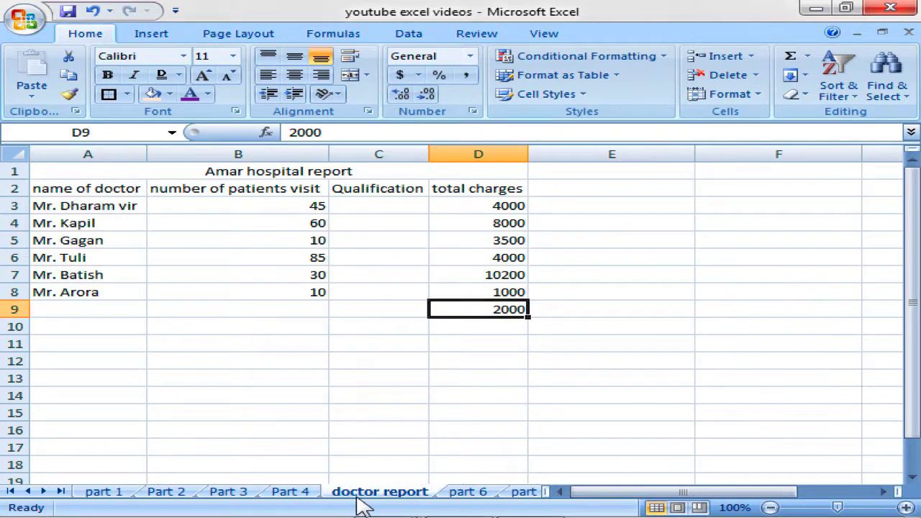
pyautogui.click(457, 496)
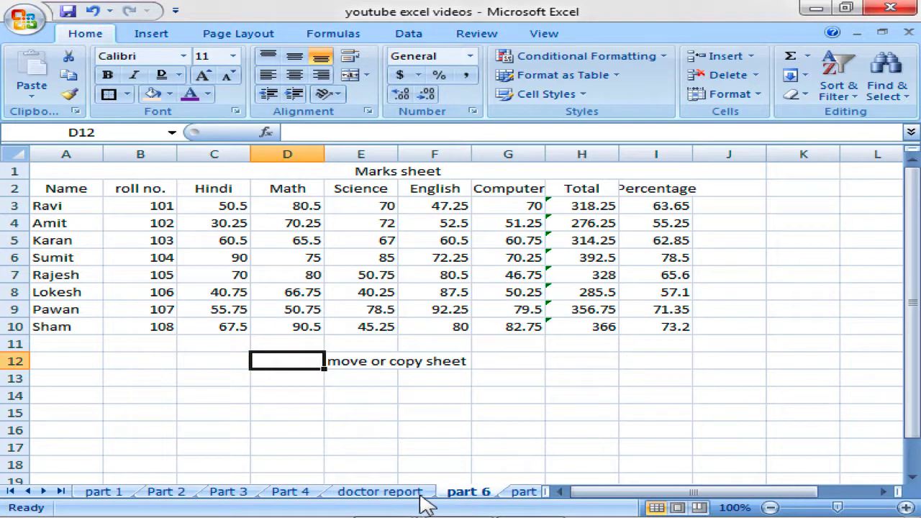
pyautogui.click(394, 498)
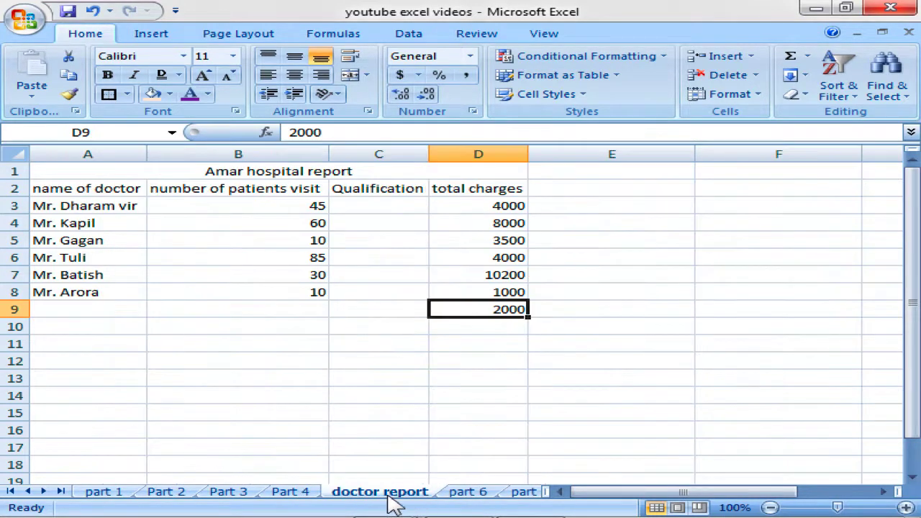
pyautogui.click(312, 497)
pyautogui.click(381, 498)
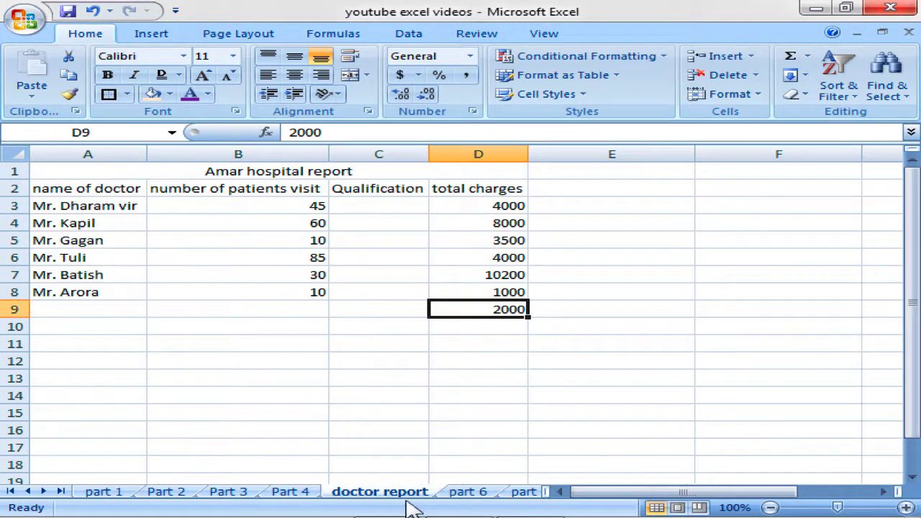
pyautogui.click(456, 497)
pyautogui.click(418, 497)
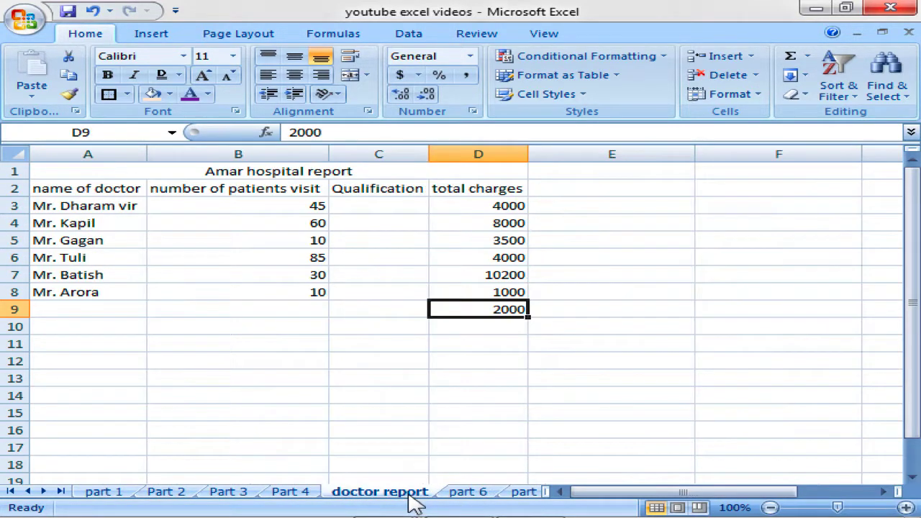
pyautogui.click(317, 496)
pyautogui.click(354, 498)
pyautogui.click(448, 498)
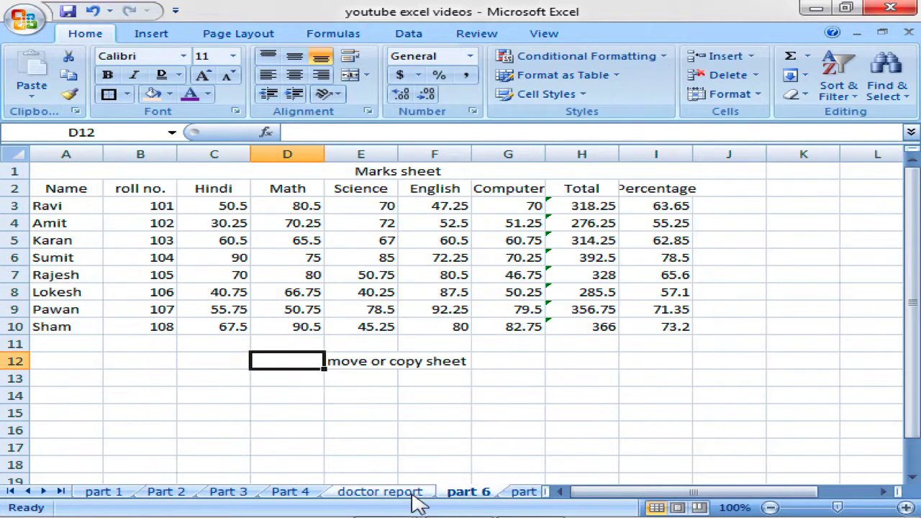
pyautogui.click(416, 497)
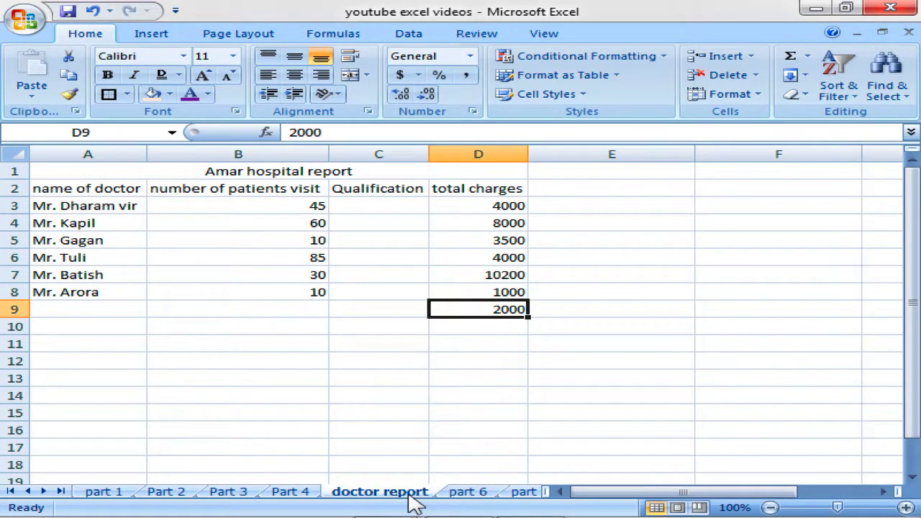
# Colour the doctor report tab dark red and view it from the Part 4 sheet.
pyautogui.click(748, 100)
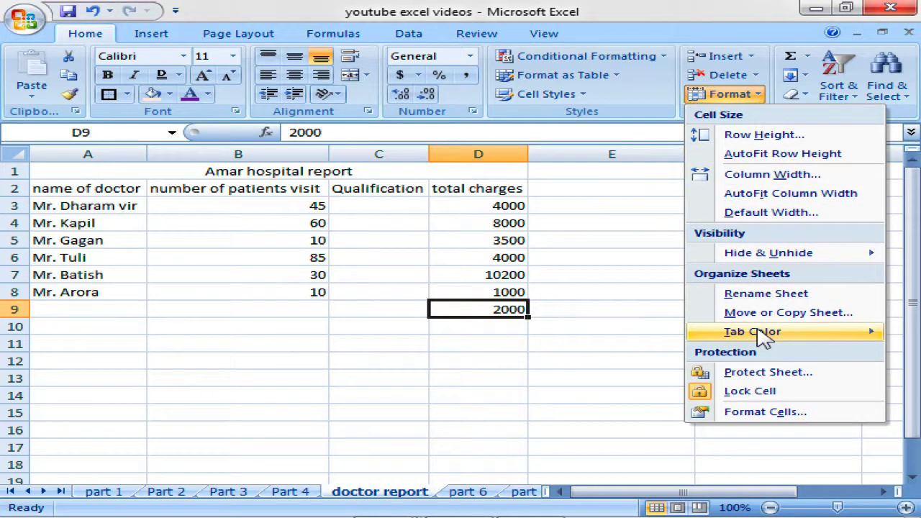
pyautogui.moveTo(763, 339)
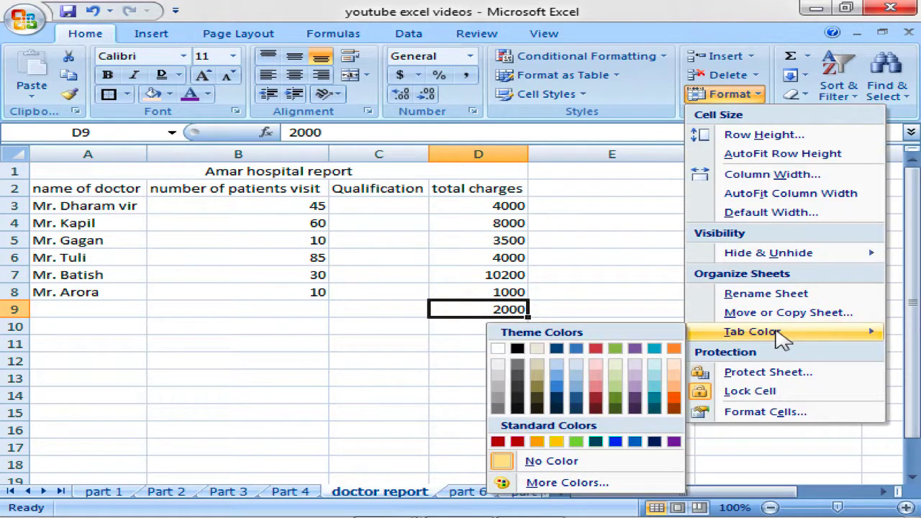
pyautogui.click(501, 441)
pyautogui.click(296, 495)
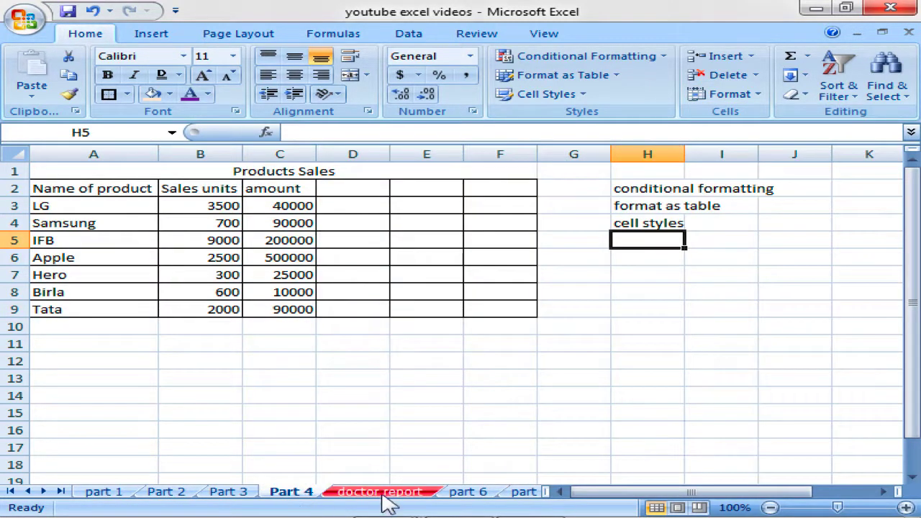
# Colour the Part 4 sheet tab dark blue.
pyautogui.click(484, 496)
pyautogui.click(314, 495)
pyautogui.click(757, 95)
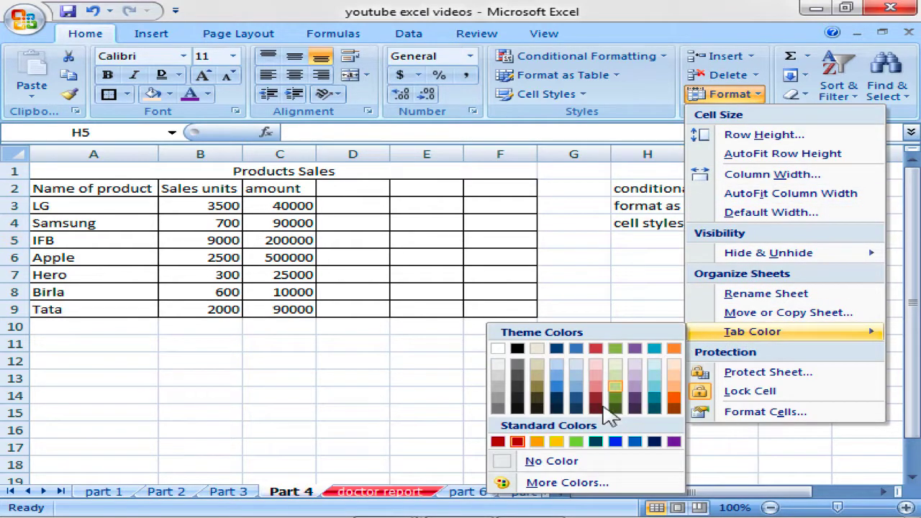
pyautogui.click(655, 442)
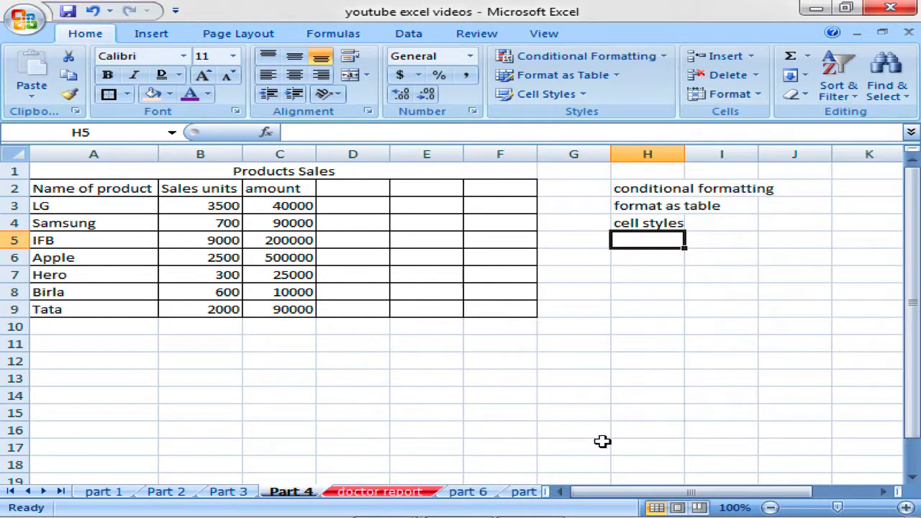
# Give the part 6 sheet tab a new tab colour.
pyautogui.click(465, 494)
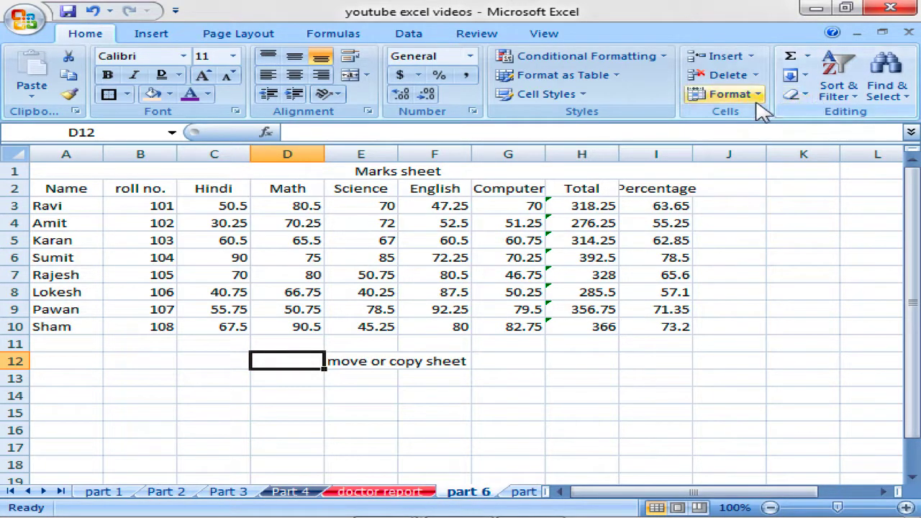
pyautogui.click(734, 97)
pyautogui.moveTo(778, 333)
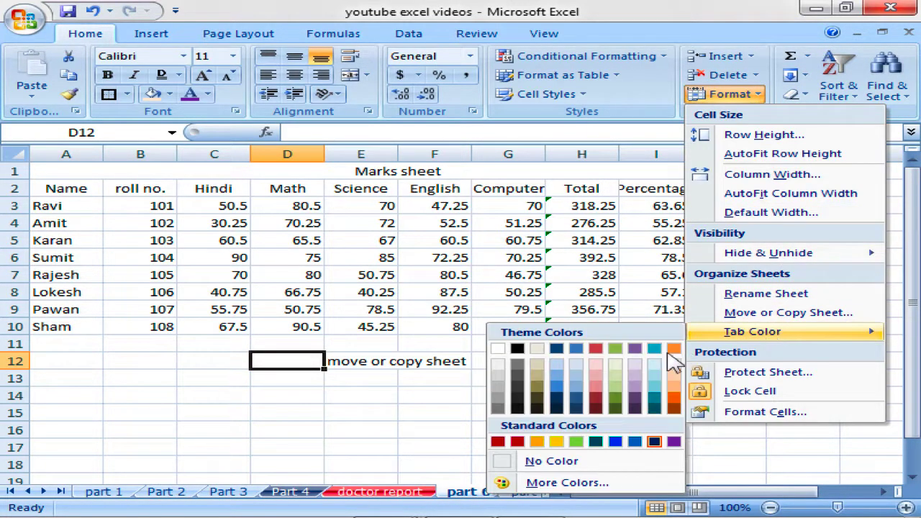
pyautogui.click(616, 442)
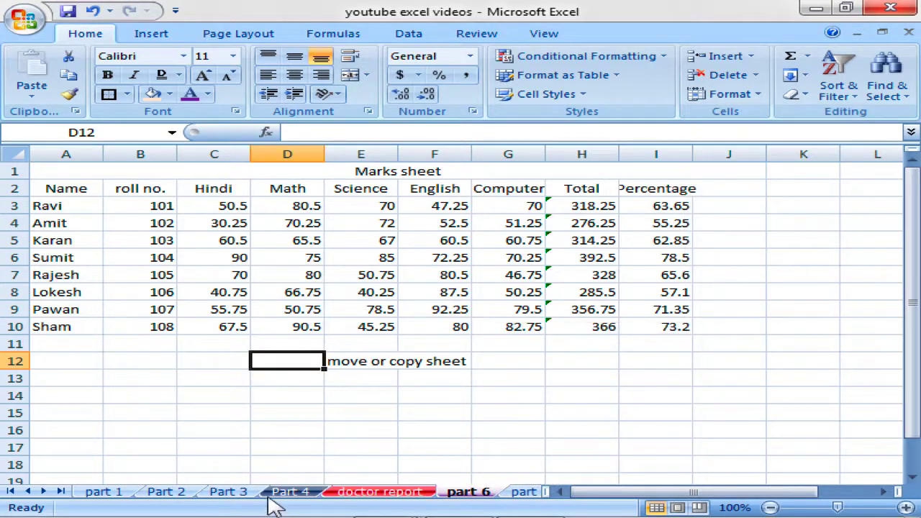
# Click through the Part 3, doctor report and Part 4 tabs, finishing on part 6.
pyautogui.click(241, 492)
pyautogui.click(337, 497)
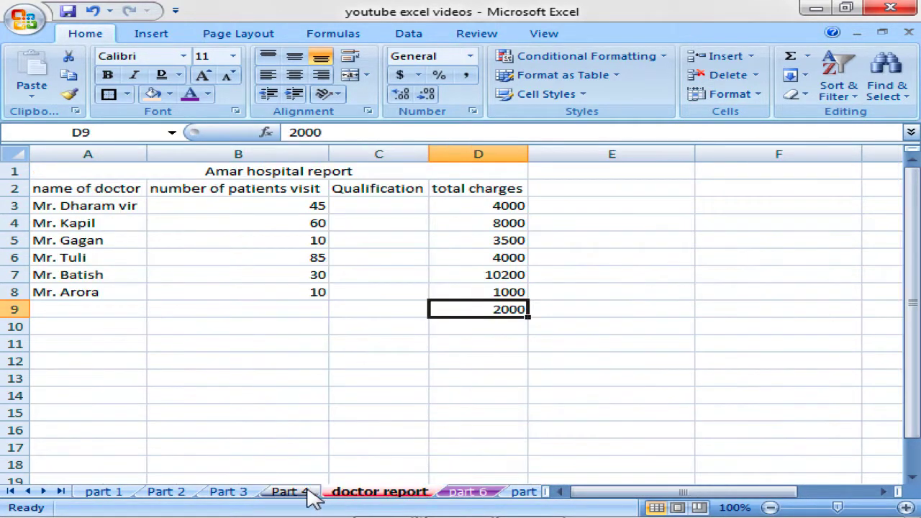
pyautogui.click(313, 495)
pyautogui.click(399, 497)
pyautogui.click(475, 495)
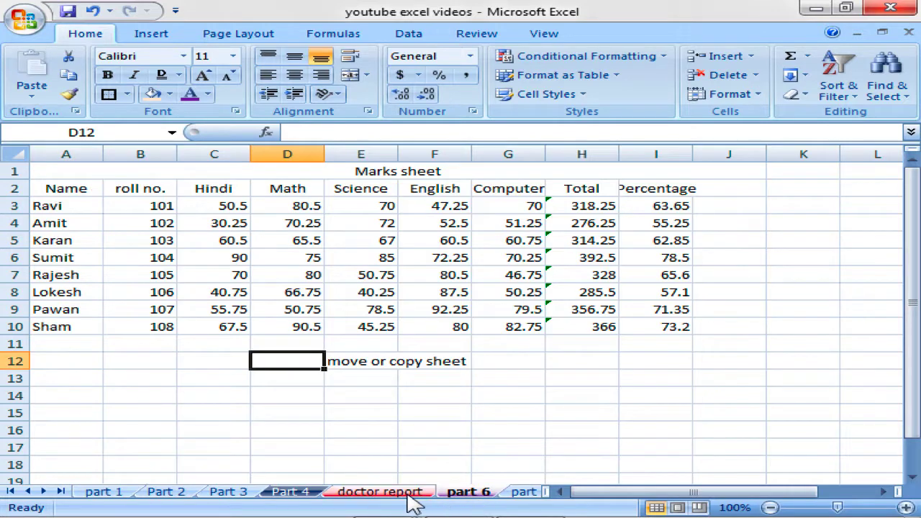
pyautogui.click(411, 497)
pyautogui.click(463, 497)
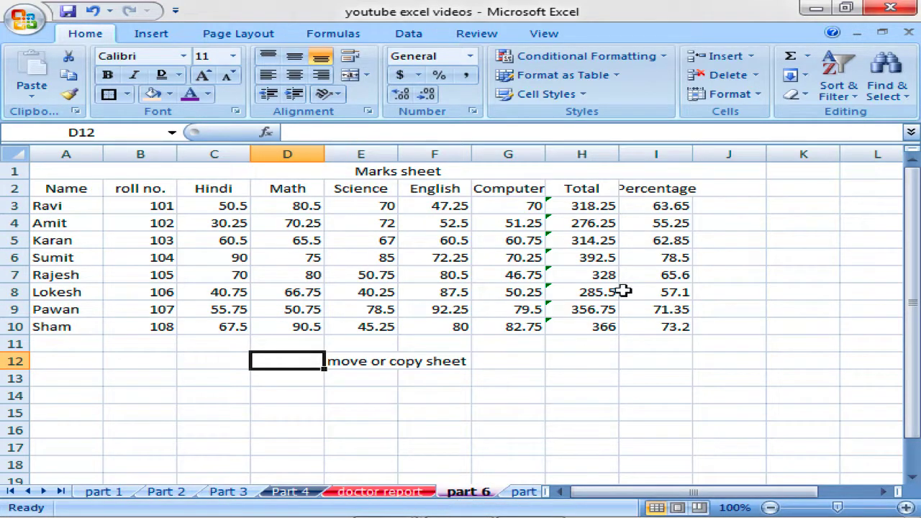
# Open the Cells group Format dropdown on the part 6 Marks sheet.
pyautogui.click(749, 93)
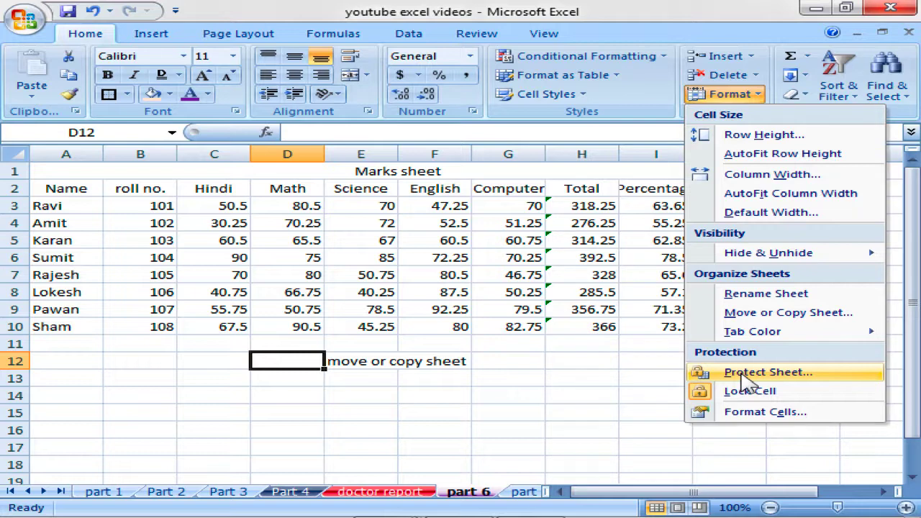
# Protect the part 6 sheet with a password, confirming it.
pyautogui.click(746, 375)
pyautogui.moveTo(519, 43); pyautogui.dragTo(500, 96)
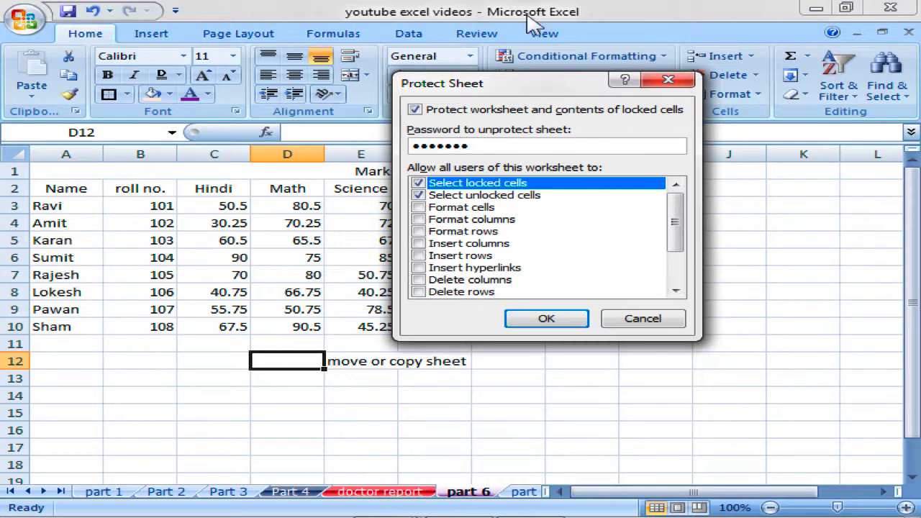
pyautogui.click(547, 319)
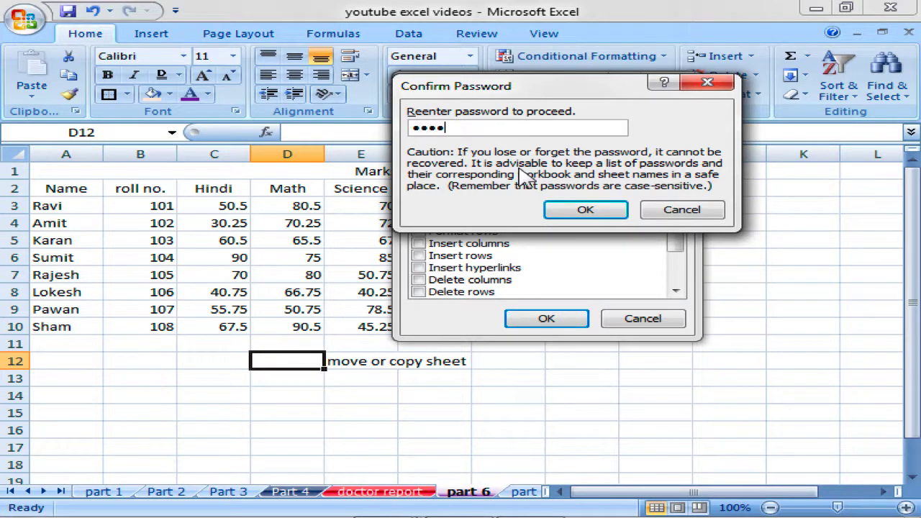
pyautogui.click(584, 209)
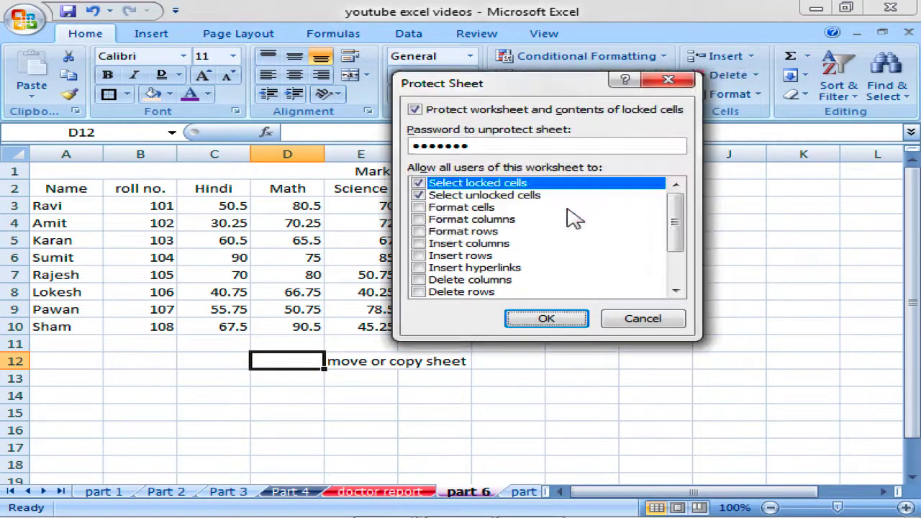
pyautogui.click(488, 242)
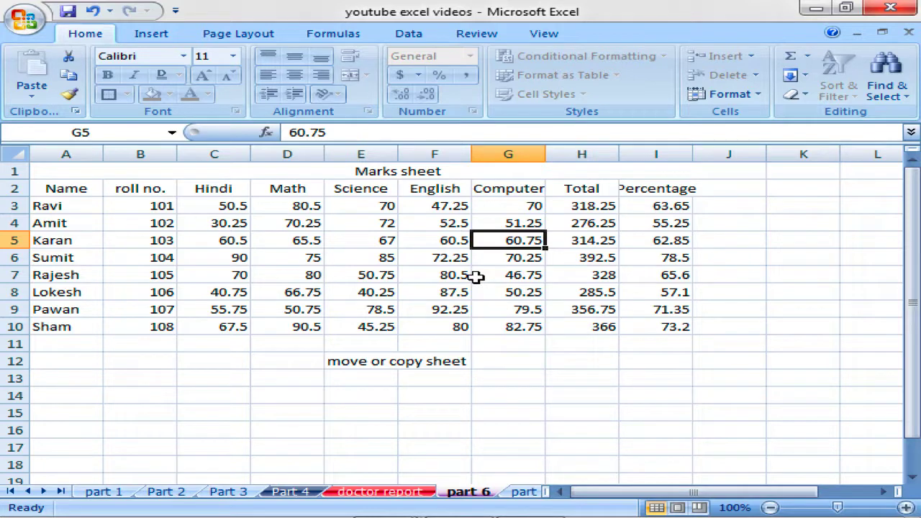
# Test that cells G7, D5, E4 and H5 refuse edits with a read-only warning.
pyautogui.click(477, 277)
pyautogui.doubleClick(477, 275)
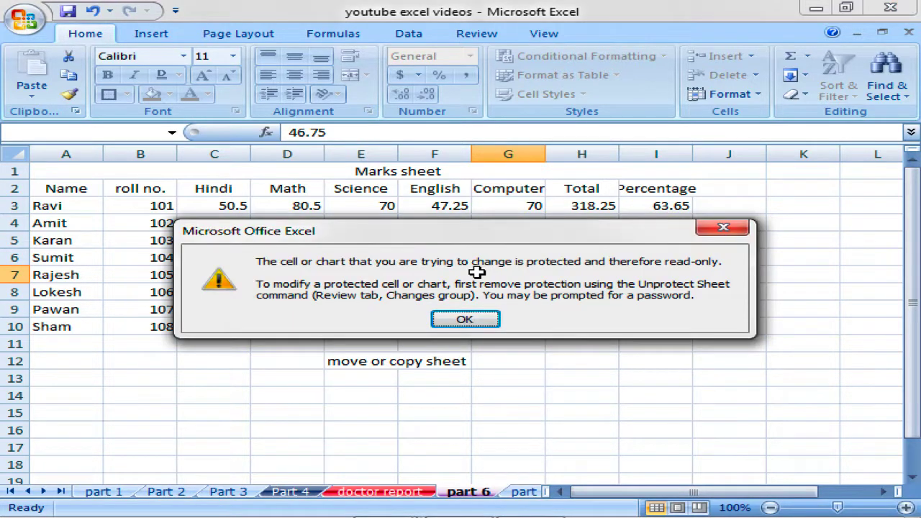
pyautogui.press('Return')
pyautogui.press('Delete')
pyautogui.click(475, 316)
pyautogui.click(267, 243)
pyautogui.doubleClick(268, 243)
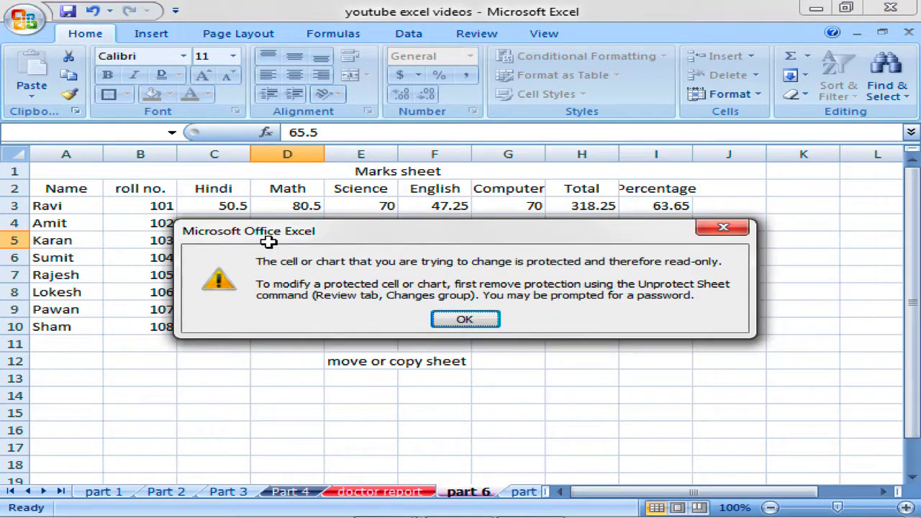
pyautogui.click(465, 319)
pyautogui.click(357, 223)
pyautogui.doubleClick(355, 219)
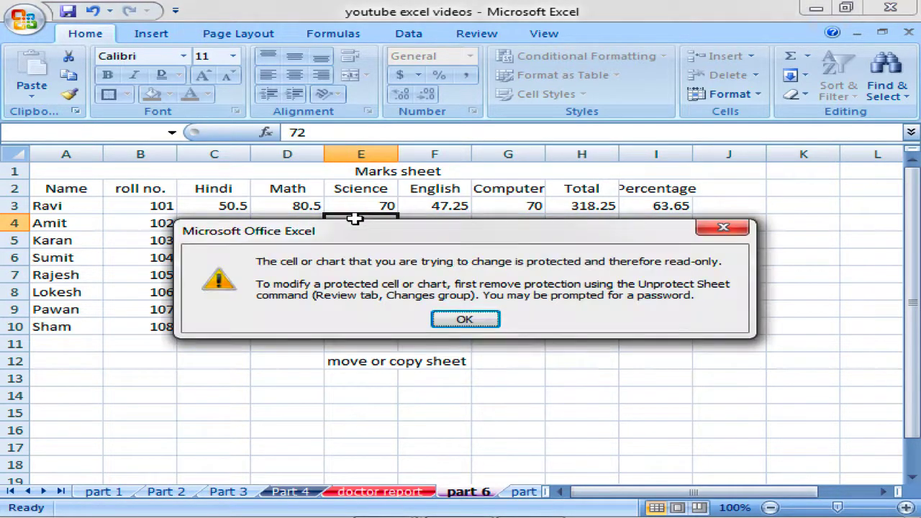
pyautogui.click(472, 319)
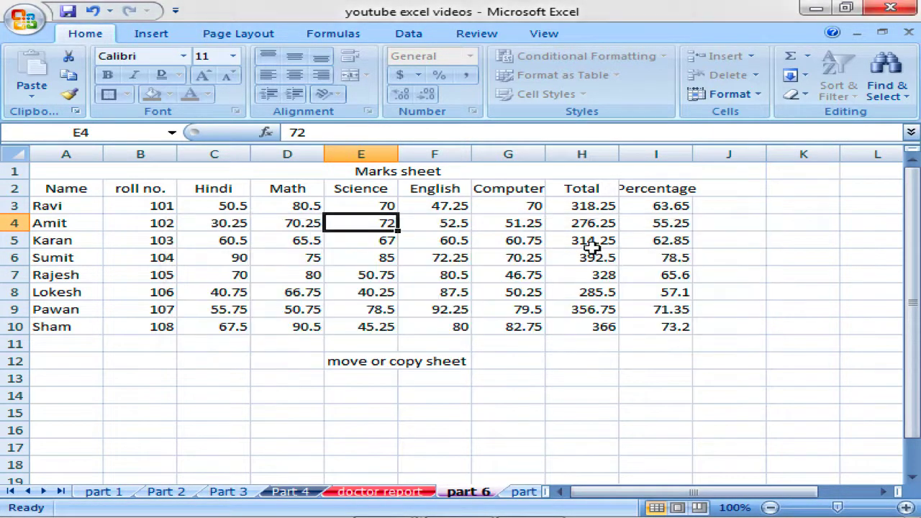
pyautogui.click(592, 247)
pyautogui.doubleClick(601, 241)
pyautogui.press('Return')
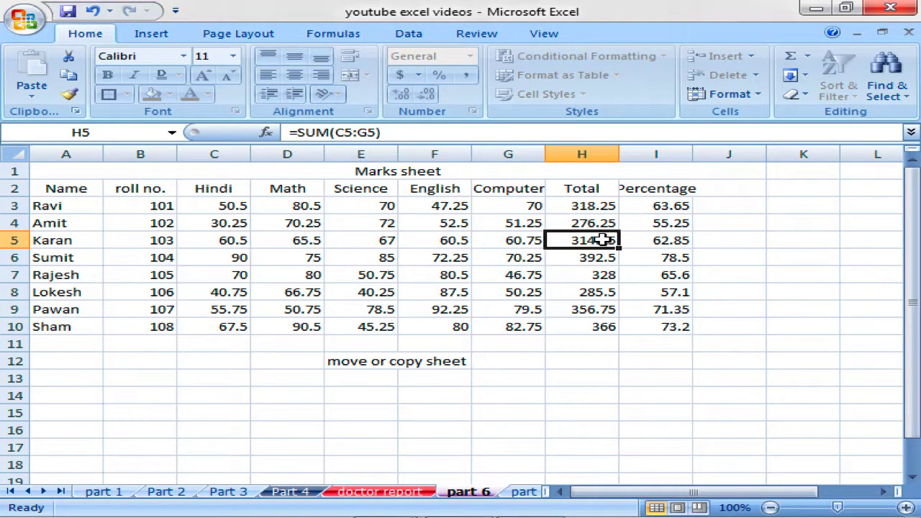
# Unprotect the part 6 sheet by entering its password.
pyautogui.click(735, 104)
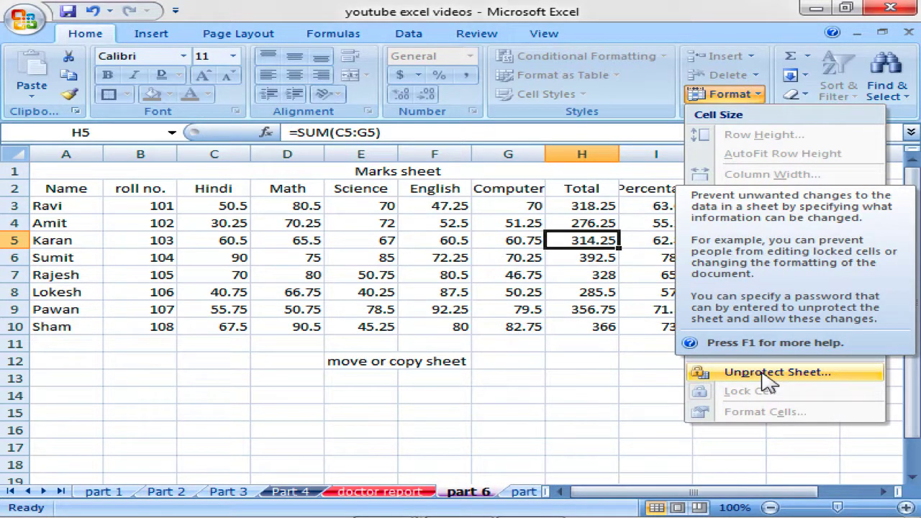
pyautogui.click(767, 374)
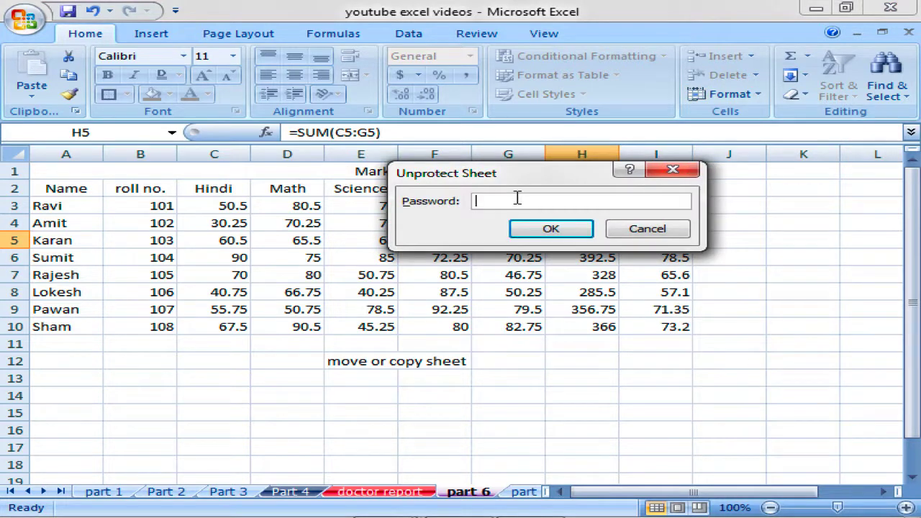
pyautogui.write('1234567')
pyautogui.click(537, 229)
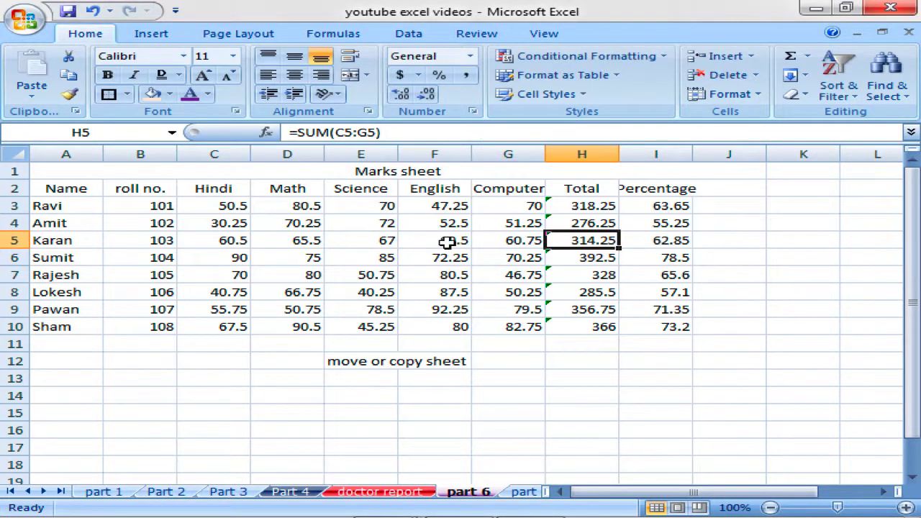
# Type test words 'er', 'erer' and 'ere' below the table to confirm editing works.
pyautogui.click(392, 243)
pyautogui.click(583, 380)
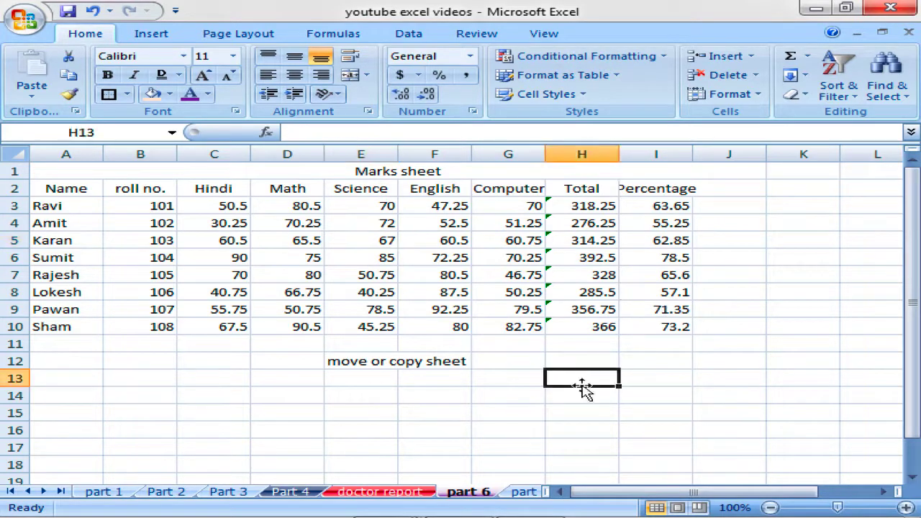
pyautogui.write('er')
pyautogui.press('Return')
pyautogui.press('Tab')
pyautogui.write('erer')
pyautogui.press('Return')
pyautogui.write('er')
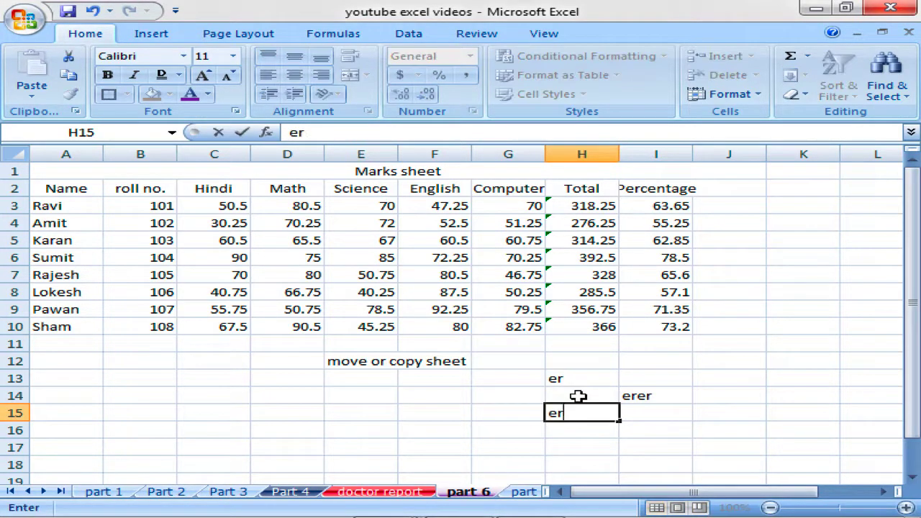
pyautogui.write('e')
pyautogui.click(591, 380)
pyautogui.write('ere')
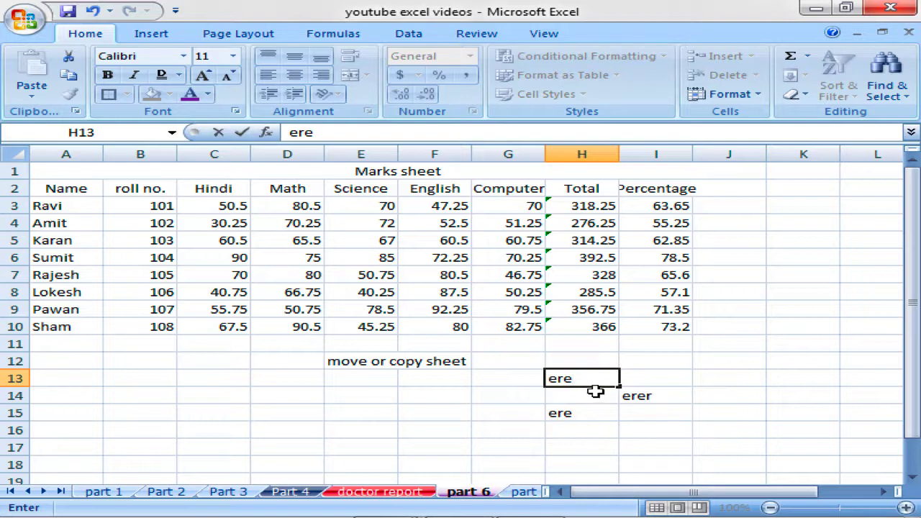
pyautogui.press('Return')
# Clear the test entries from cells H15, I14 and H13.
pyautogui.click(626, 400)
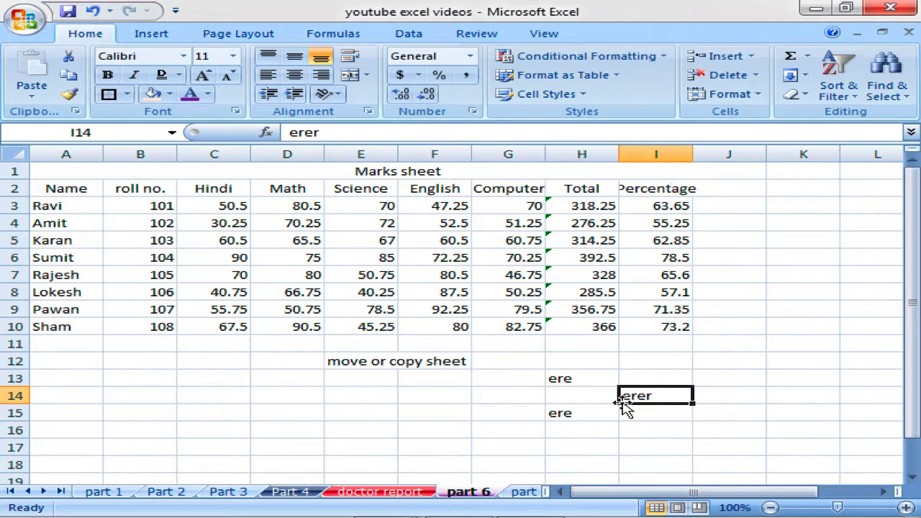
pyautogui.click(626, 412)
pyautogui.click(572, 411)
pyautogui.press('Delete')
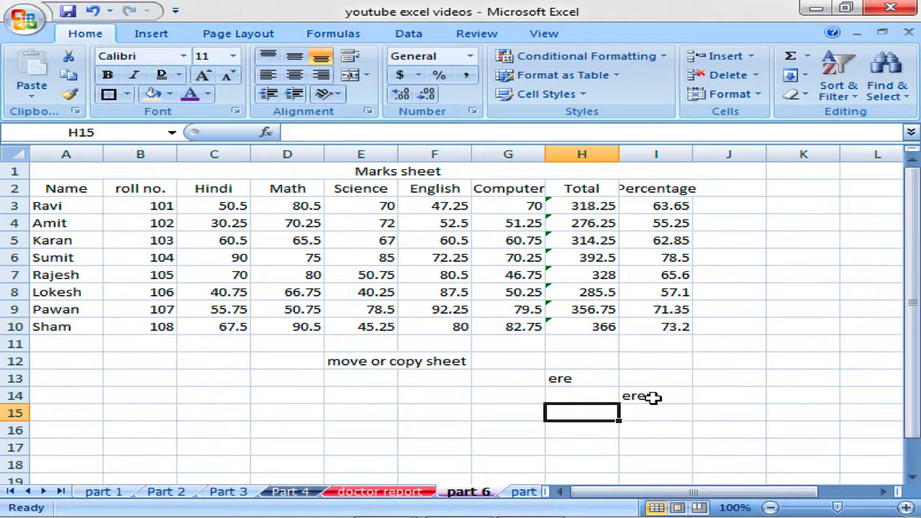
pyautogui.click(652, 395)
pyautogui.press('Delete')
pyautogui.click(586, 377)
pyautogui.press('Delete')
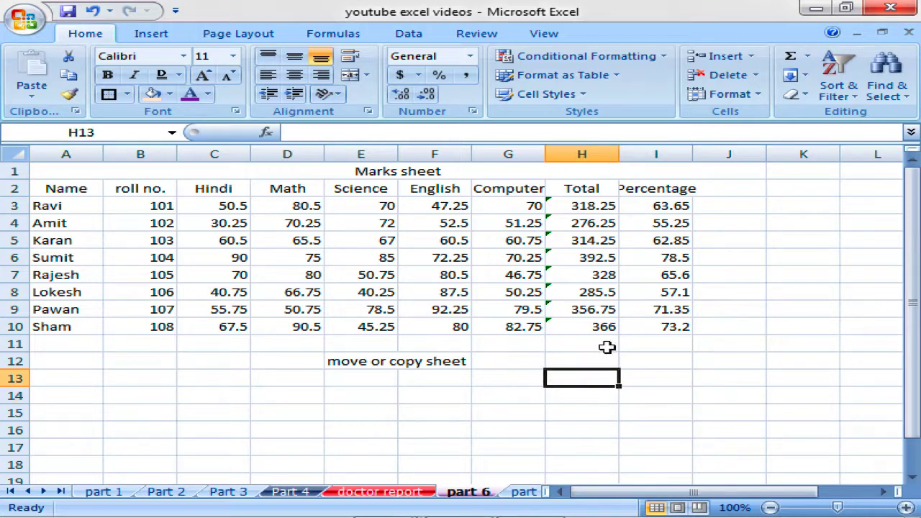